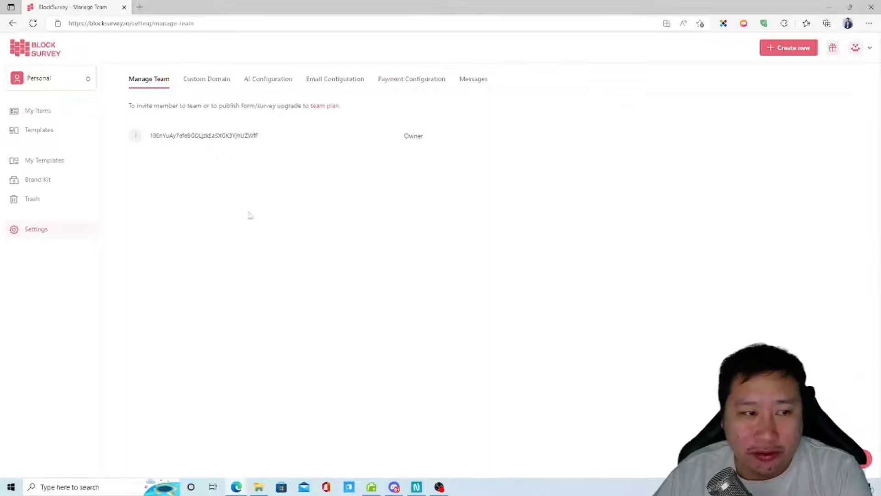
Review the custom domain, AI, email and payment configuration pages in the account settings
{"action": "left_click", "coordinate": [185, 80]}
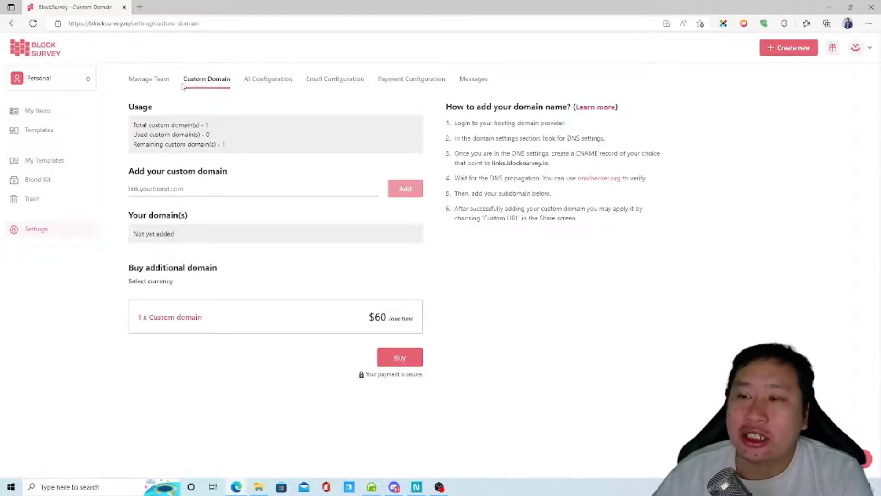
{"action": "left_click", "coordinate": [270, 87]}
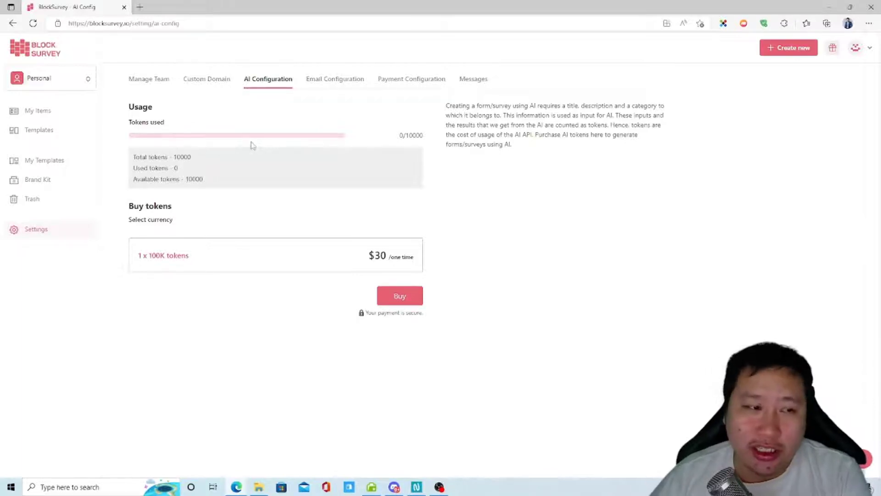
{"action": "left_click", "coordinate": [328, 89]}
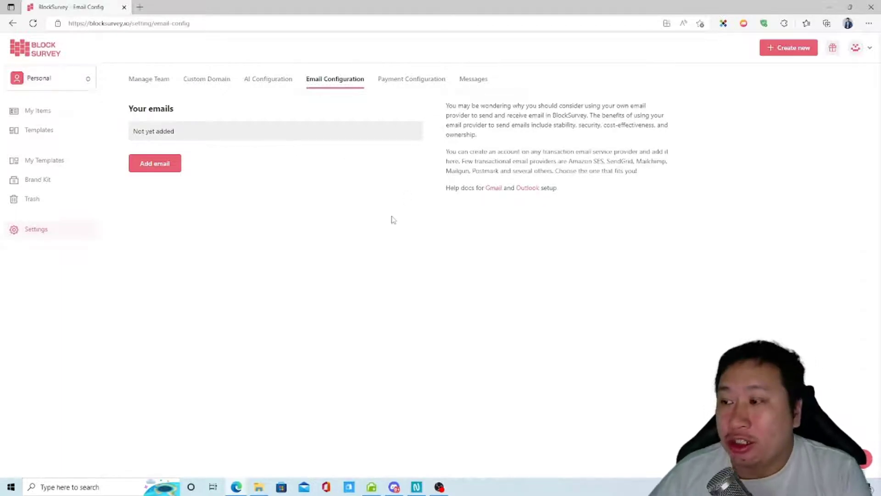
{"action": "left_click", "coordinate": [410, 81]}
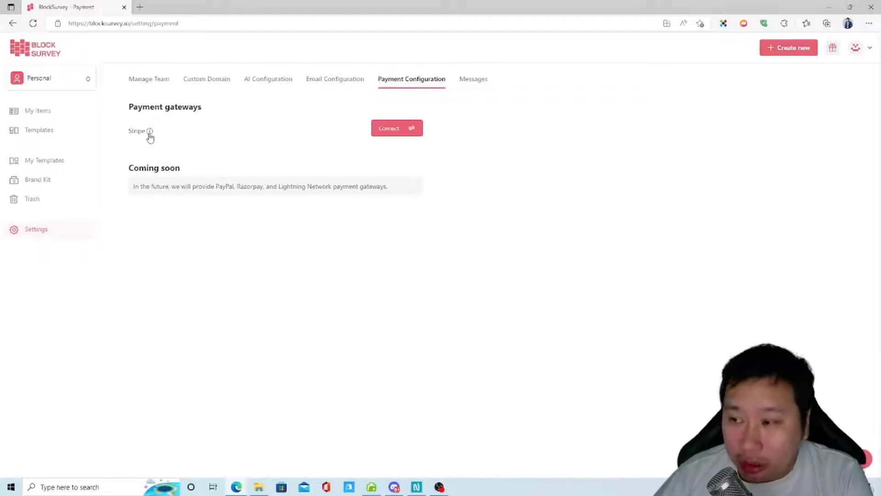
{"action": "left_click_drag", "start_coordinate": [283, 187], "coordinate": [312, 187]}
{"action": "left_click", "coordinate": [302, 198]}
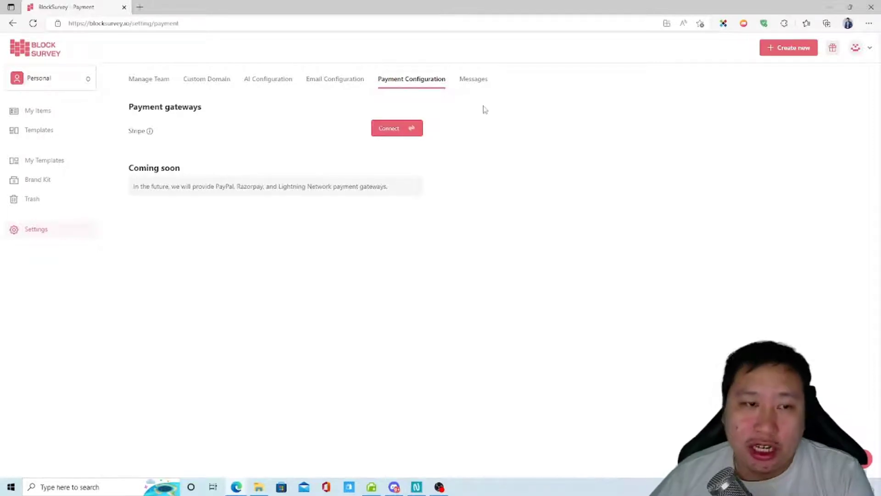
Examine the German message template's input hints and error messages in the settings, then close it
{"action": "left_click", "coordinate": [470, 82]}
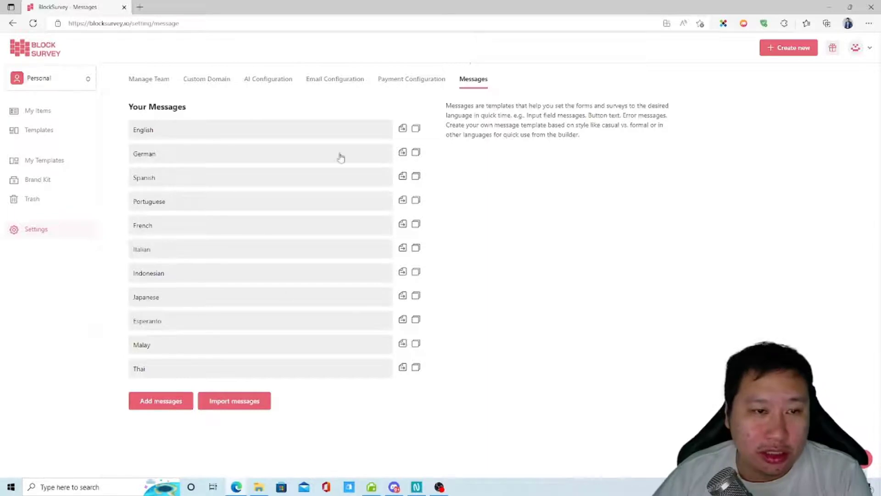
{"action": "left_click", "coordinate": [152, 156]}
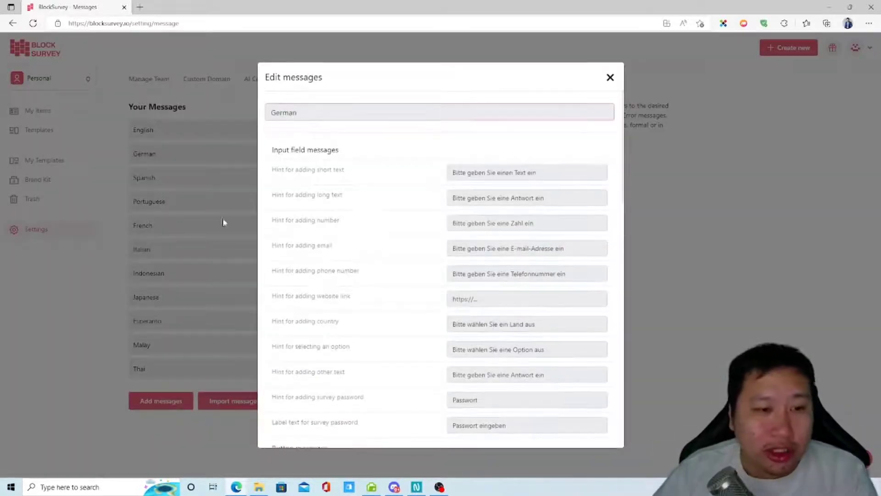
{"action": "scroll", "coordinate": [358, 233], "scroll_direction": "down", "scroll_amount": 2}
{"action": "scroll", "coordinate": [358, 232], "scroll_direction": "up", "scroll_amount": 2}
{"action": "left_click_drag", "start_coordinate": [460, 173], "coordinate": [501, 173]}
{"action": "left_click", "coordinate": [515, 174]}
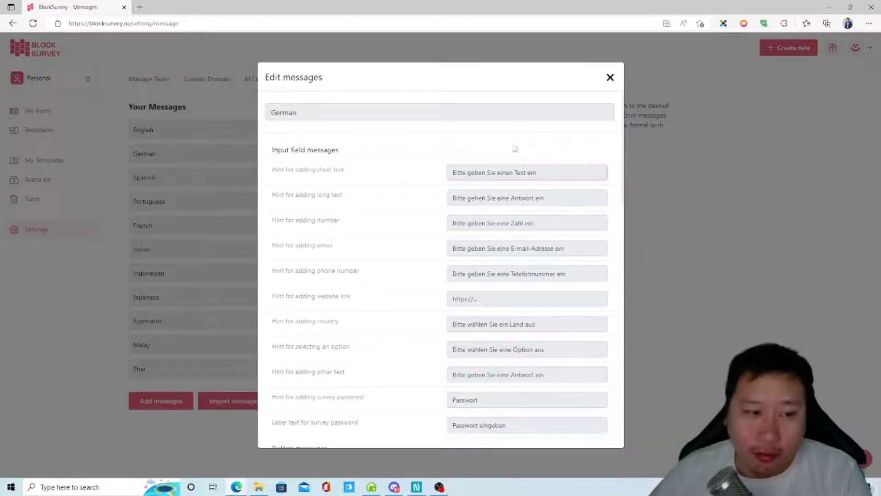
{"action": "left_click_drag", "start_coordinate": [271, 171], "coordinate": [348, 171]}
{"action": "left_click", "coordinate": [339, 186]}
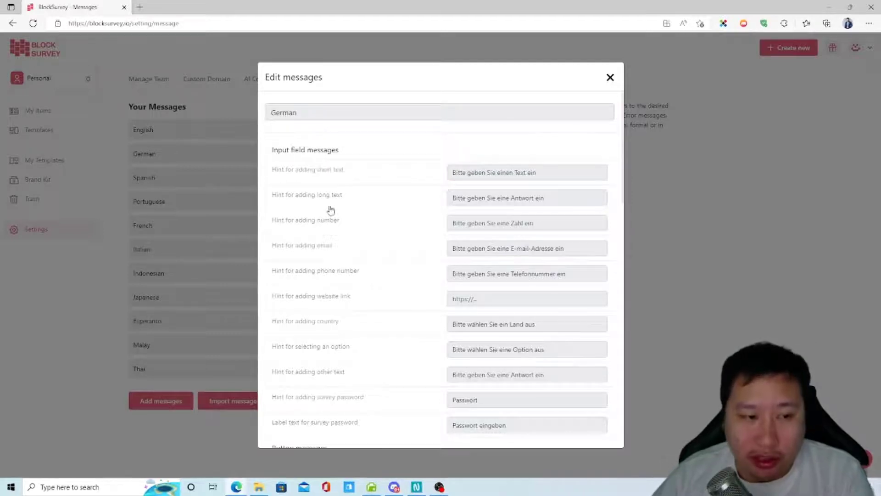
{"action": "scroll", "coordinate": [367, 276], "scroll_direction": "down", "scroll_amount": 13}
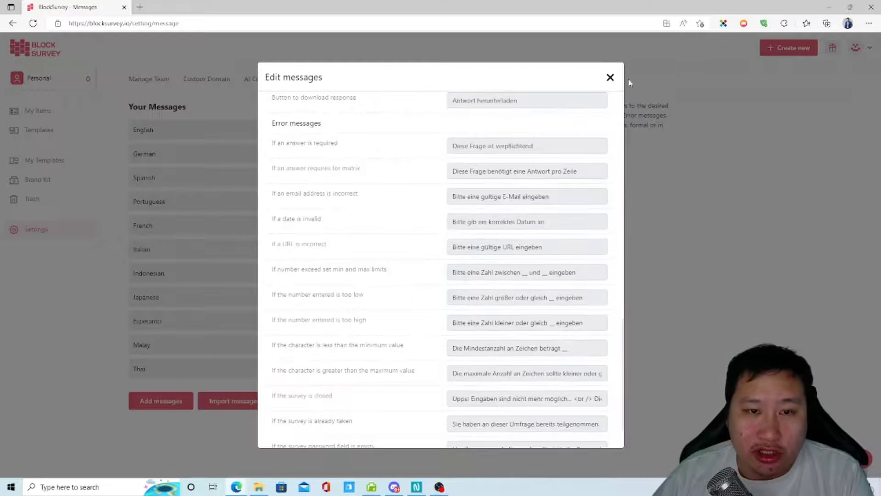
{"action": "left_click", "coordinate": [610, 78]}
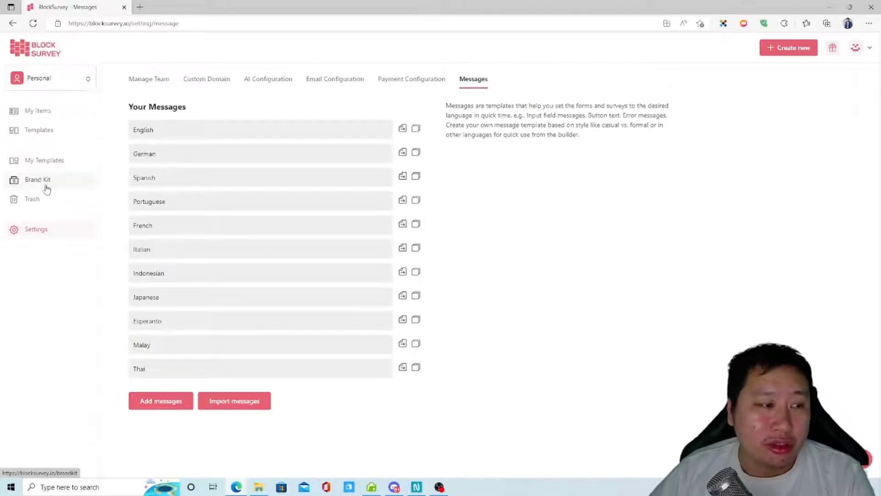
Look through the Brand Kit's images, fonts, themes and CSS properties without uploading any file
{"action": "left_click", "coordinate": [862, 52]}
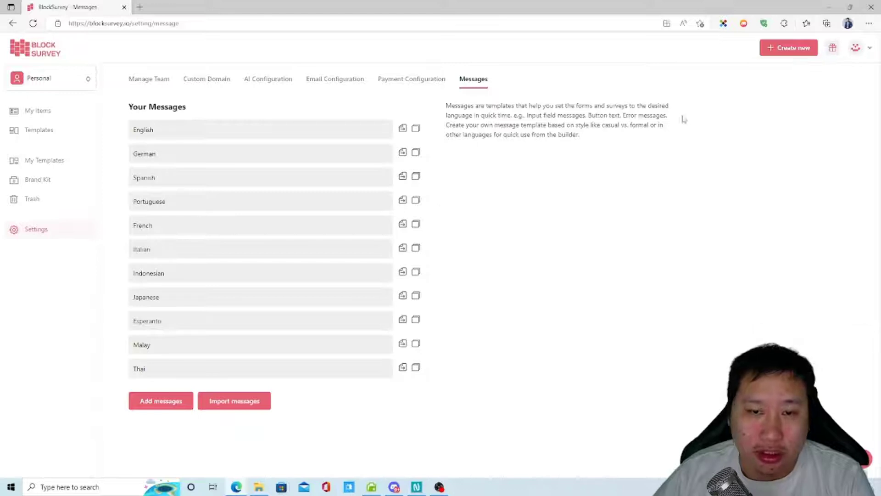
{"action": "left_click", "coordinate": [51, 184]}
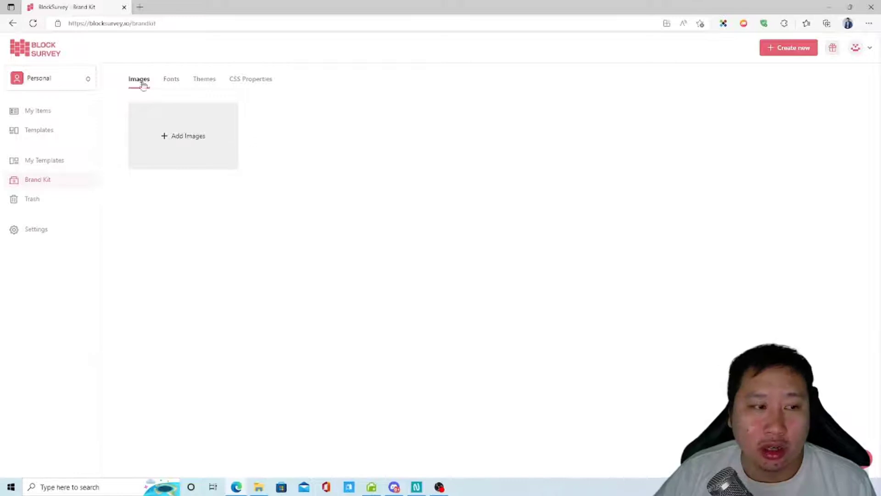
{"action": "left_click", "coordinate": [171, 81]}
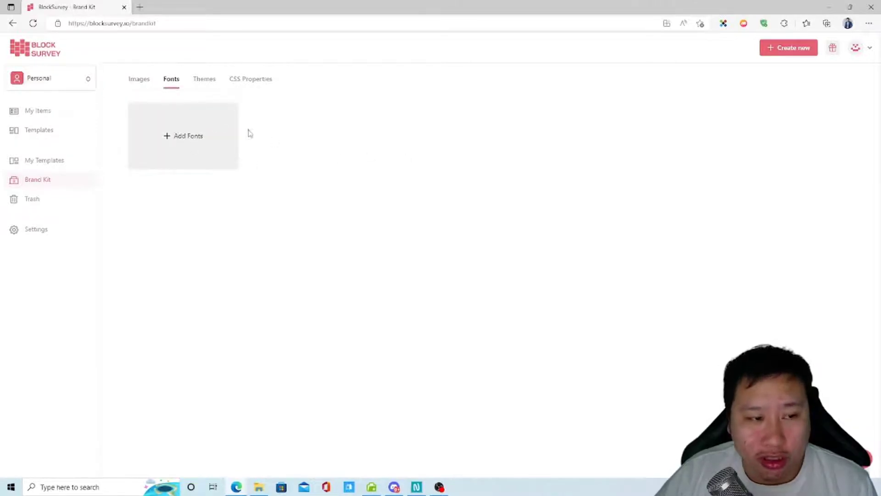
{"action": "left_click", "coordinate": [197, 137]}
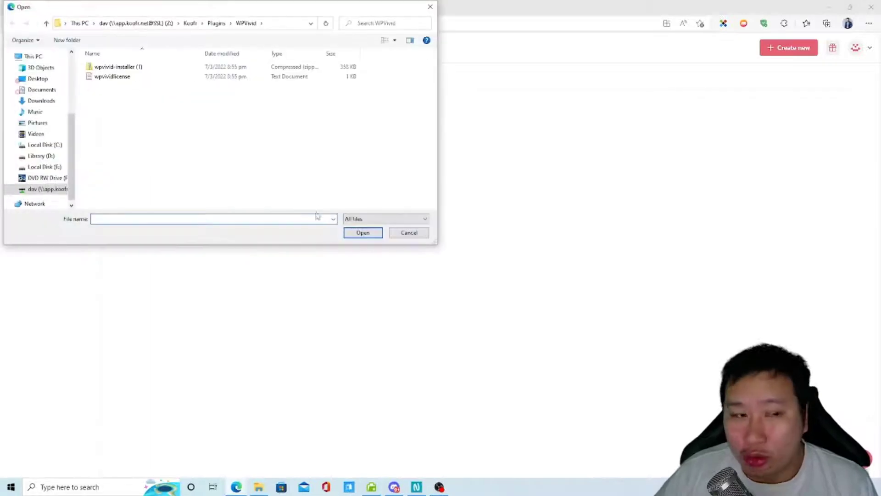
{"action": "left_click", "coordinate": [406, 232]}
{"action": "left_click", "coordinate": [205, 82]}
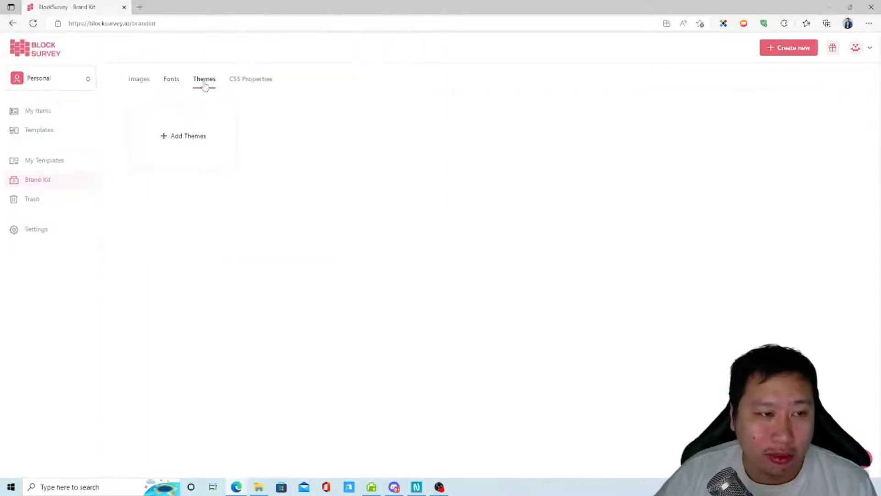
{"action": "left_click", "coordinate": [239, 84]}
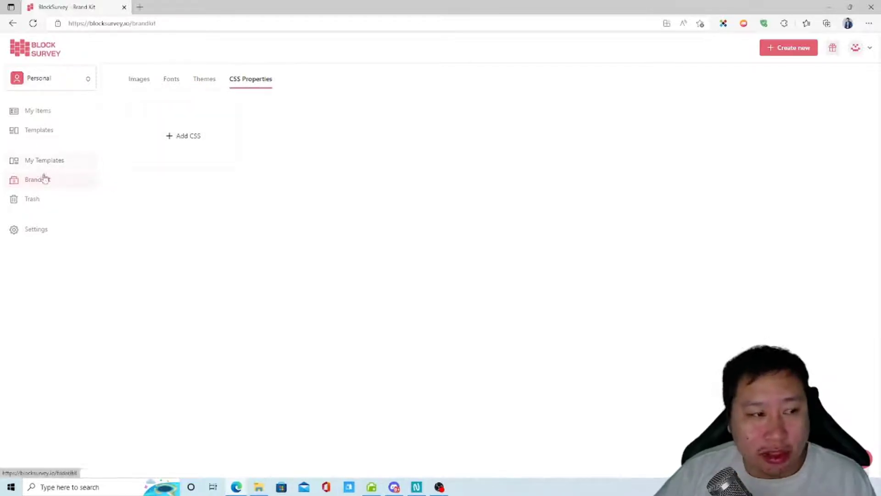
Check the available workspaces and view the personal My Templates collection
{"action": "left_click", "coordinate": [67, 85]}
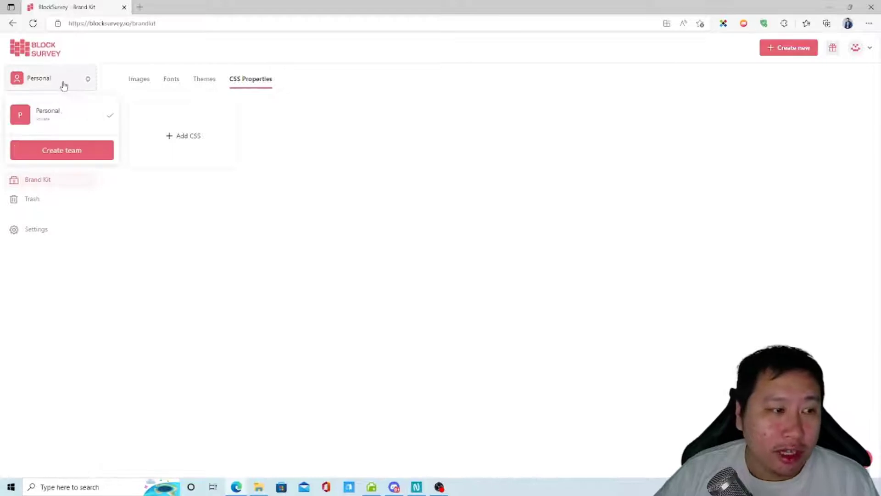
{"action": "left_click", "coordinate": [46, 84]}
{"action": "left_click", "coordinate": [51, 164]}
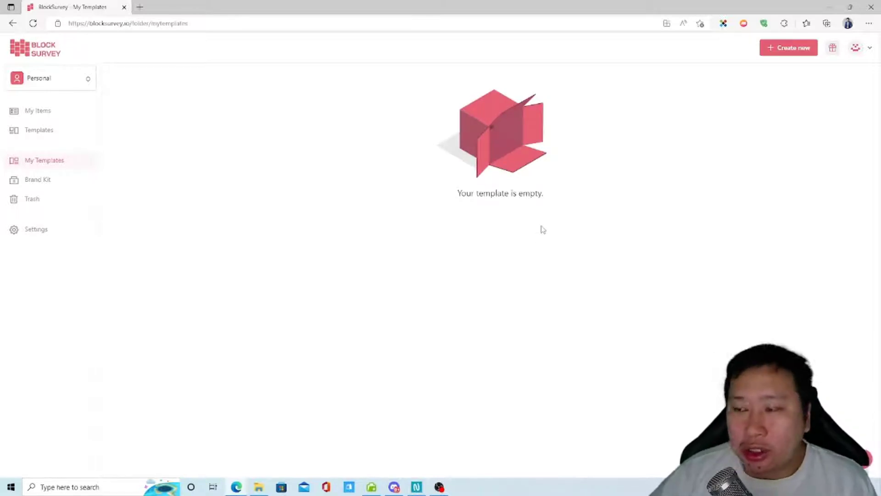
Browse the first page of survey templates in the public template library
{"action": "left_click", "coordinate": [51, 132]}
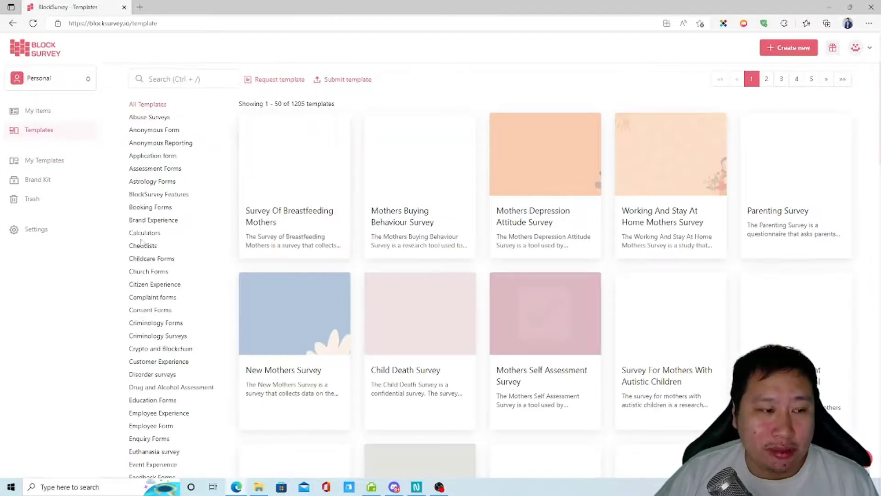
{"action": "scroll", "coordinate": [291, 291], "scroll_direction": "down", "scroll_amount": 20}
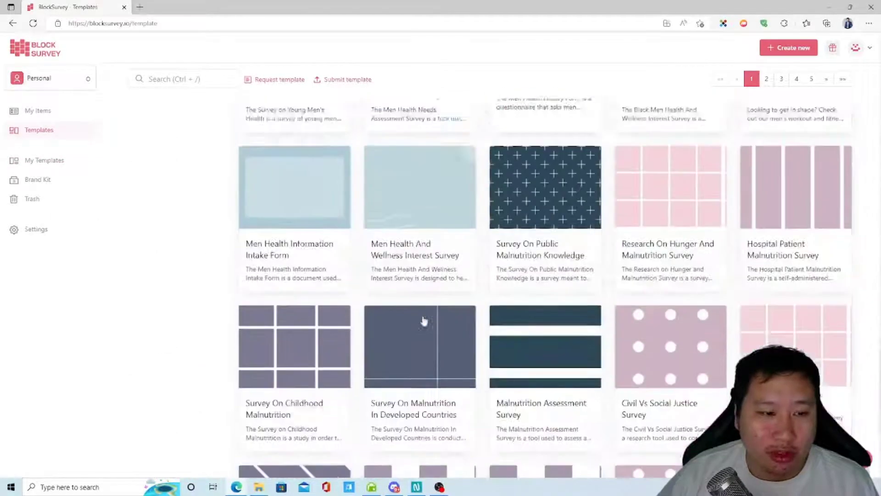
{"action": "scroll", "coordinate": [423, 321], "scroll_direction": "down", "scroll_amount": 3}
{"action": "scroll", "coordinate": [531, 368], "scroll_direction": "up", "scroll_amount": 5}
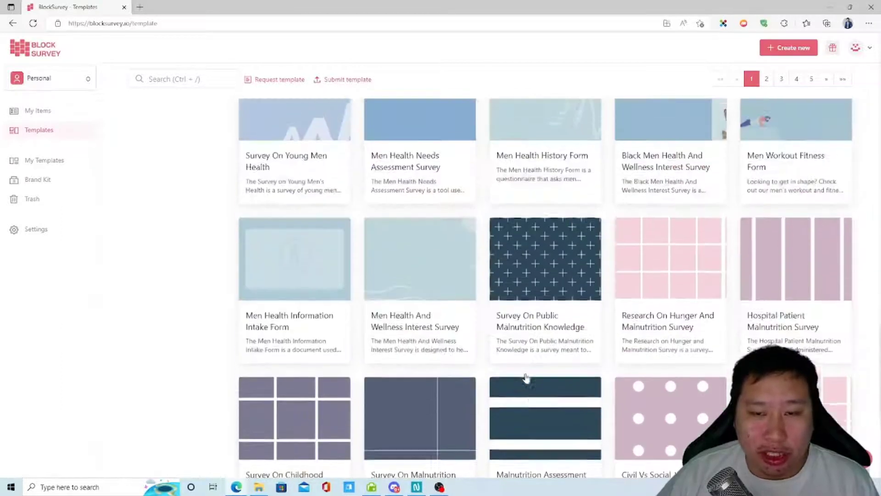
{"action": "scroll", "coordinate": [526, 378], "scroll_direction": "up", "scroll_amount": 20}
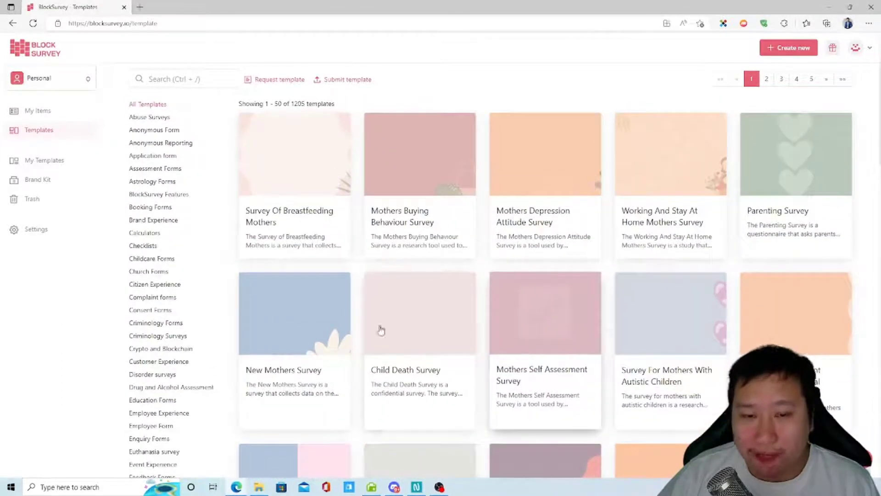
Return to the My Items dashboard and review the options for creating or importing a survey
{"action": "left_click", "coordinate": [48, 109]}
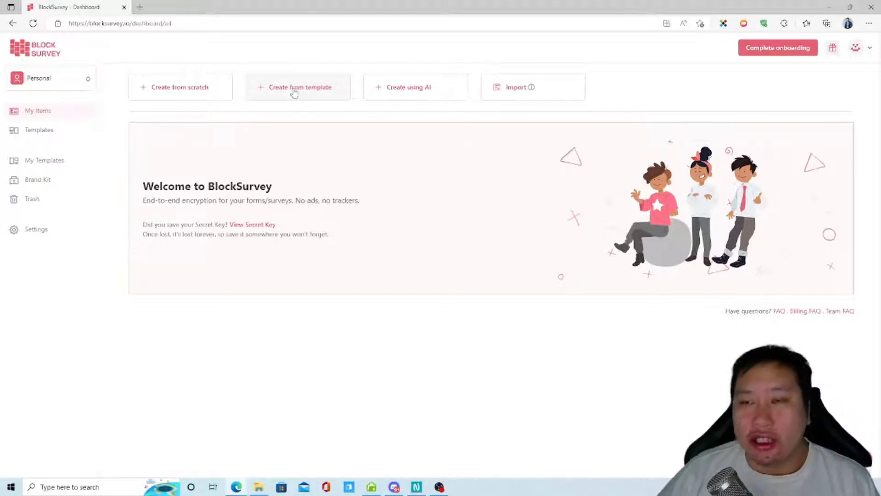
{"action": "left_click", "coordinate": [21, 132]}
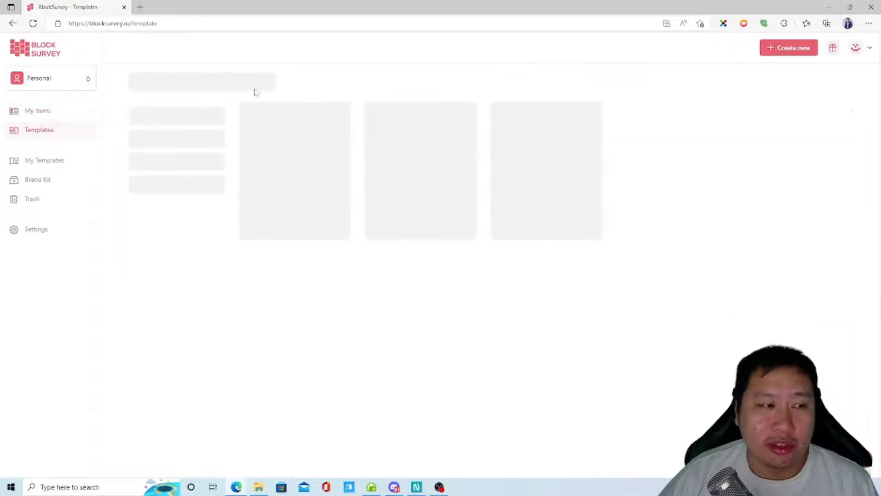
{"action": "left_click", "coordinate": [54, 111]}
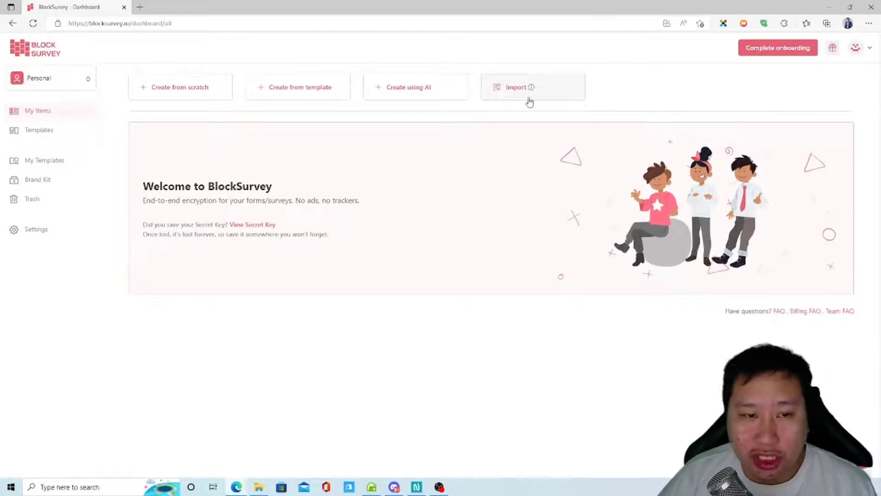
{"action": "mouse_move", "coordinate": [531, 88]}
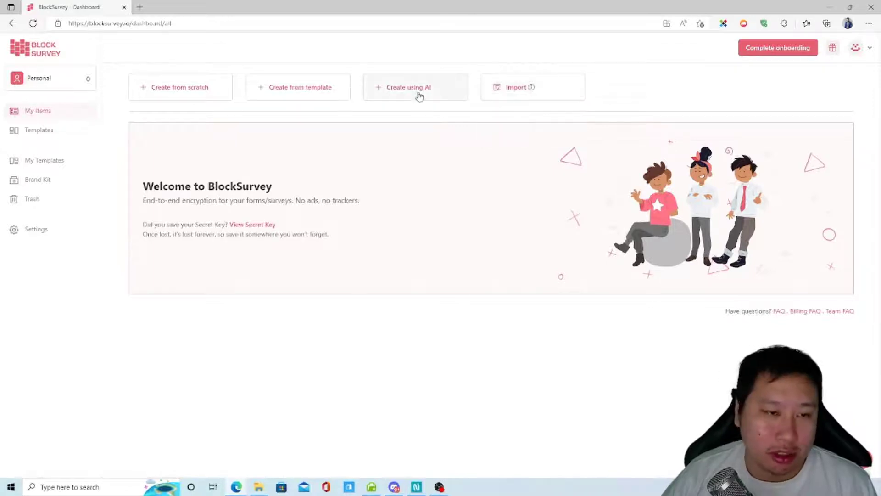
Start a new survey using AI and set its topic to Customer Experience
{"action": "left_click", "coordinate": [419, 95]}
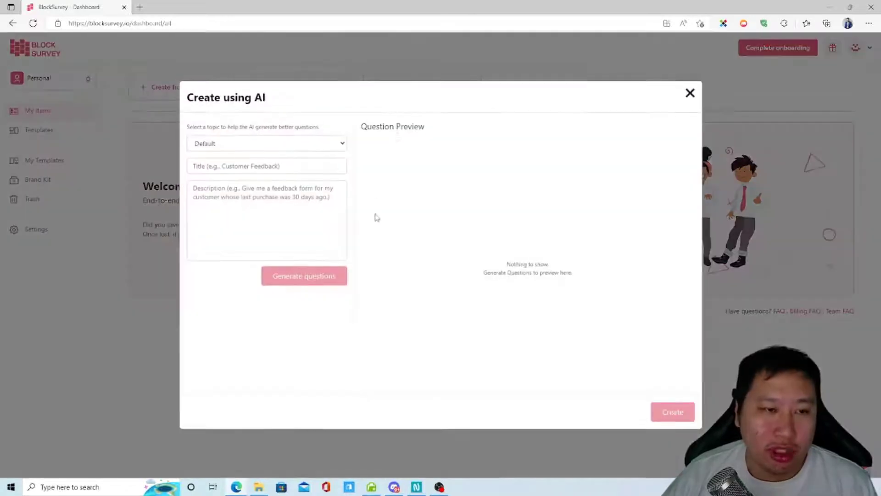
{"action": "left_click", "coordinate": [232, 145]}
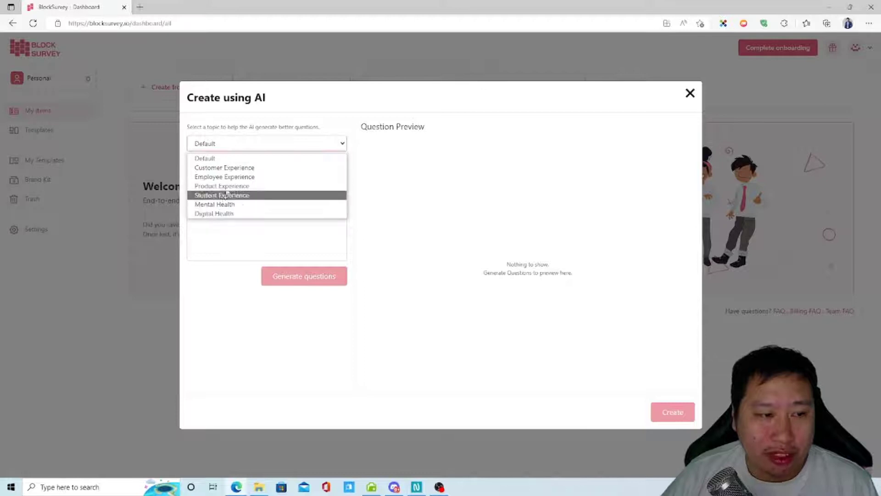
{"action": "left_click", "coordinate": [239, 168]}
{"action": "left_click", "coordinate": [248, 171]}
{"action": "left_click", "coordinate": [481, 283]}
{"action": "left_click", "coordinate": [263, 147]}
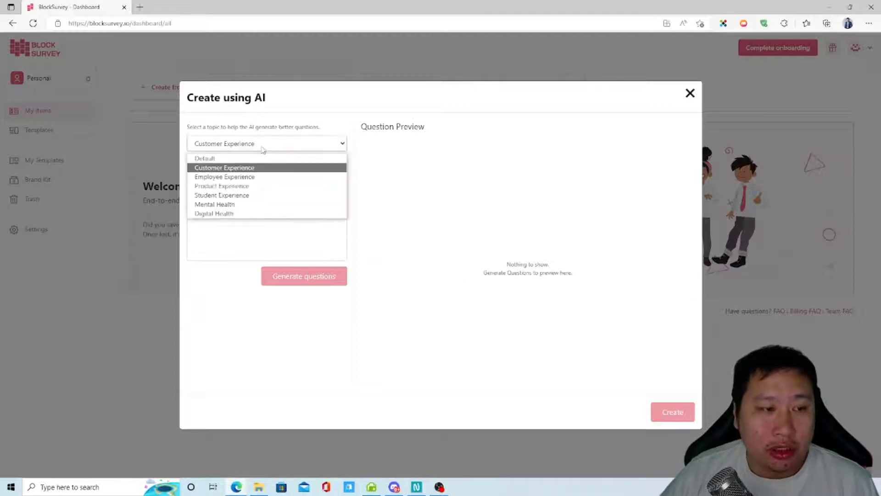
{"action": "left_click", "coordinate": [263, 149]}
Generate AI questions titled "Customer Feedback" with the description "Give me a feedback form for customers who purchased in the last 30 days."
{"action": "left_click", "coordinate": [271, 166]}
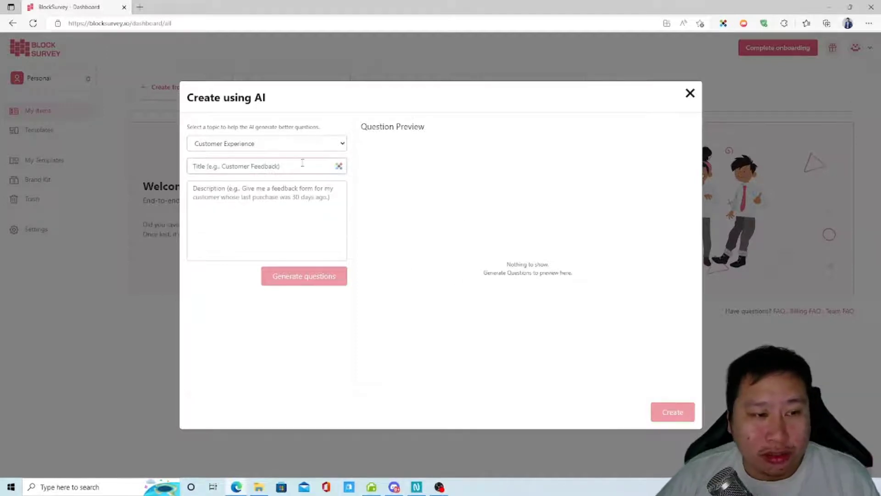
{"action": "type", "text": "Customer Feedback"}
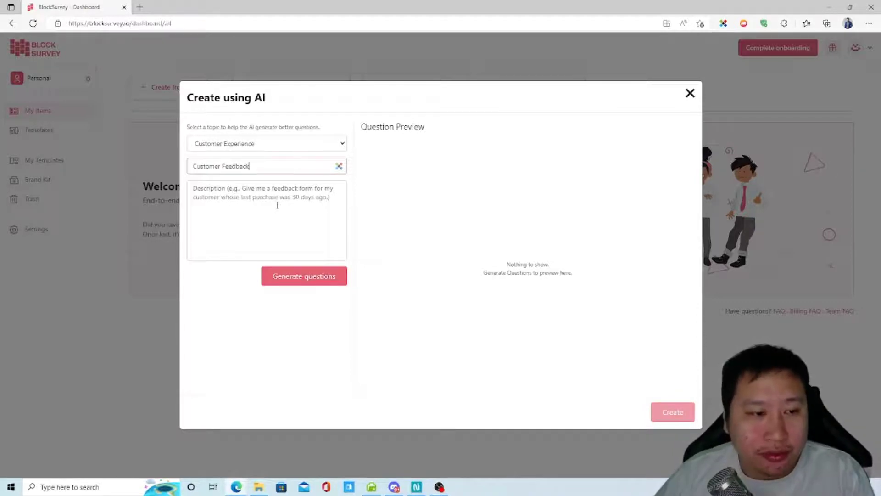
{"action": "left_click", "coordinate": [298, 202]}
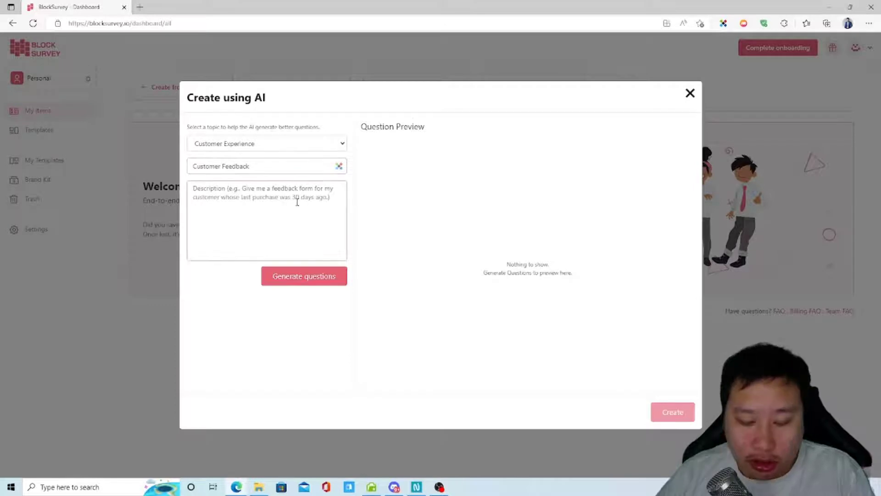
{"action": "type", "text": "Give me a feedback form for "}
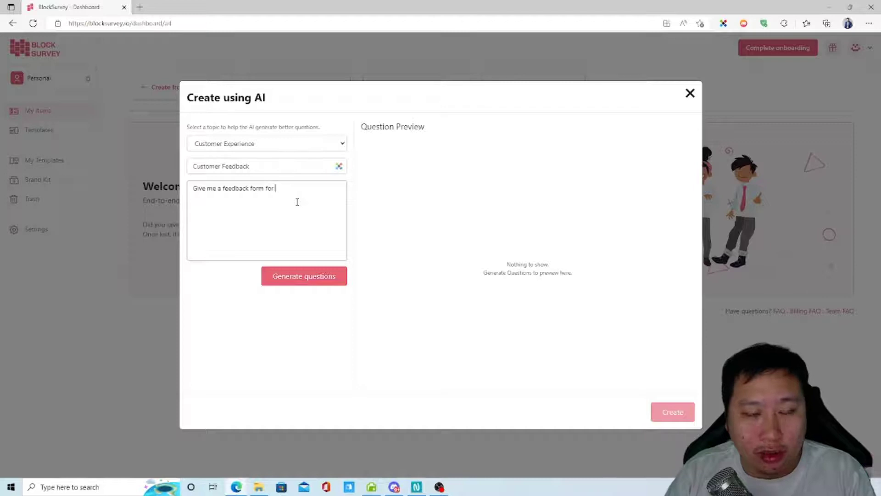
{"action": "type", "text": "customers who purchasi"}
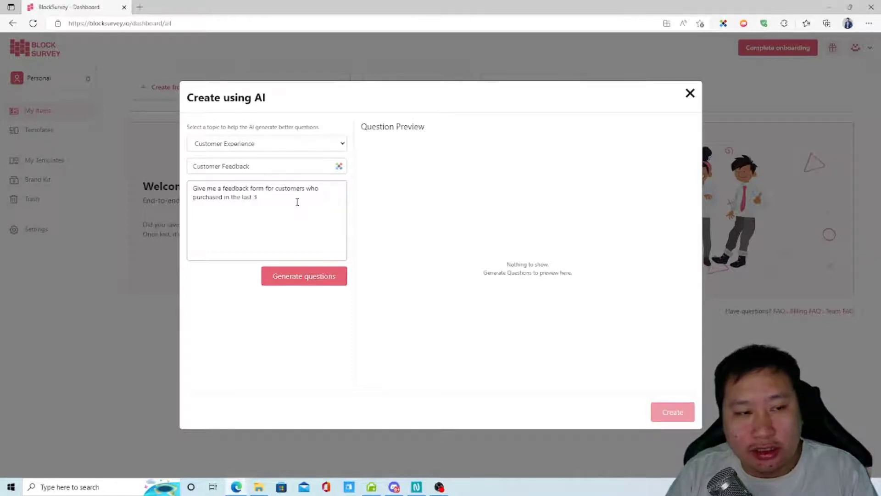
{"action": "left_click", "coordinate": [302, 285]}
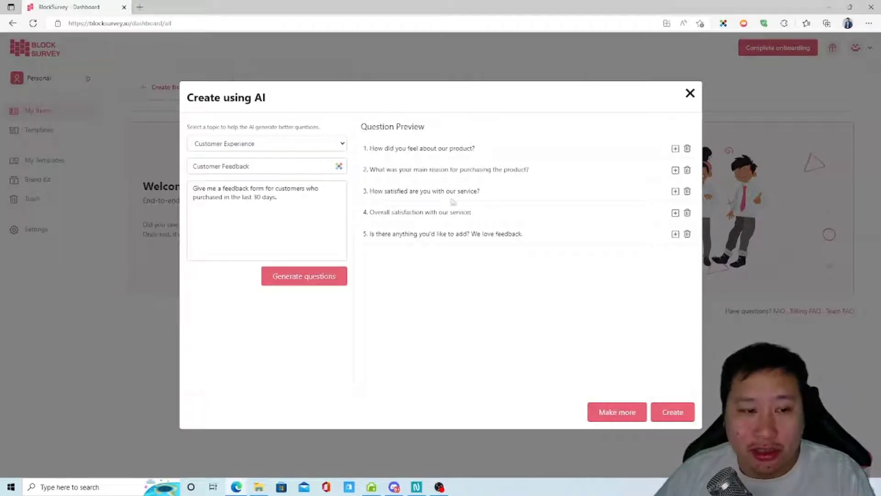
Review the generated questions in the preview and create the survey from them
{"action": "left_click_drag", "start_coordinate": [374, 150], "coordinate": [473, 234]}
{"action": "left_click", "coordinate": [499, 233]}
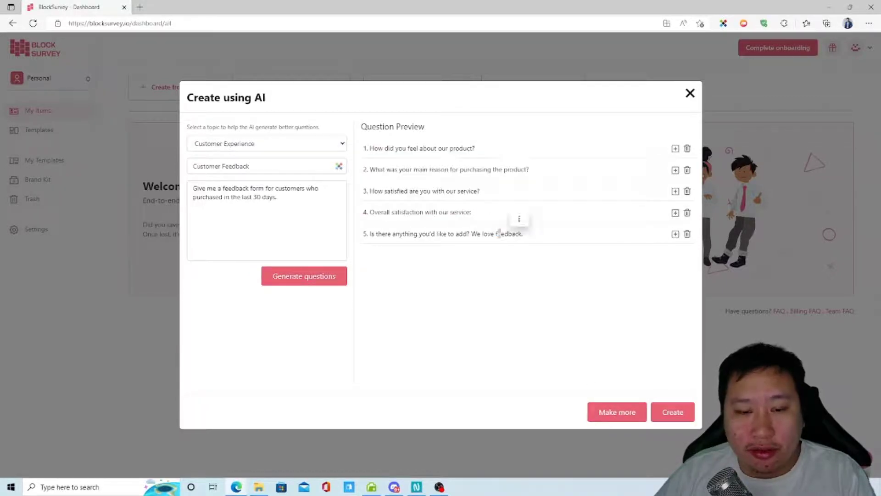
{"action": "left_click", "coordinate": [676, 413]}
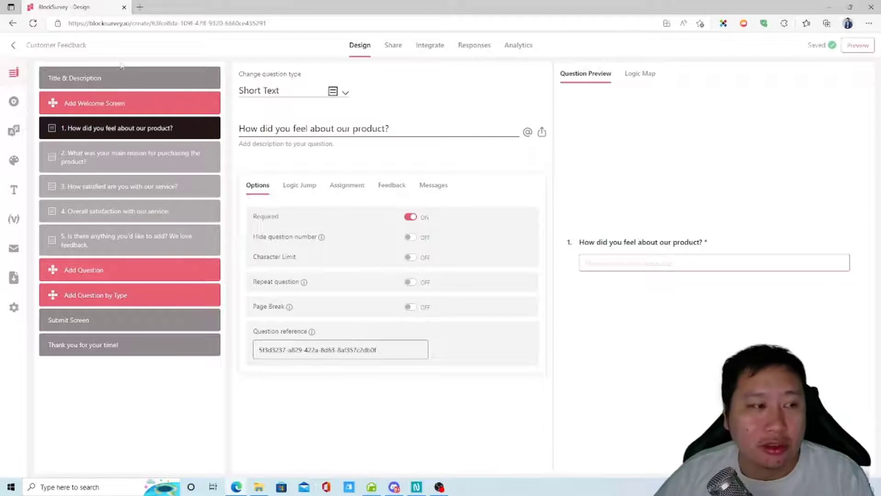
Examine the survey's public and private title and description fields
{"action": "left_click", "coordinate": [110, 86]}
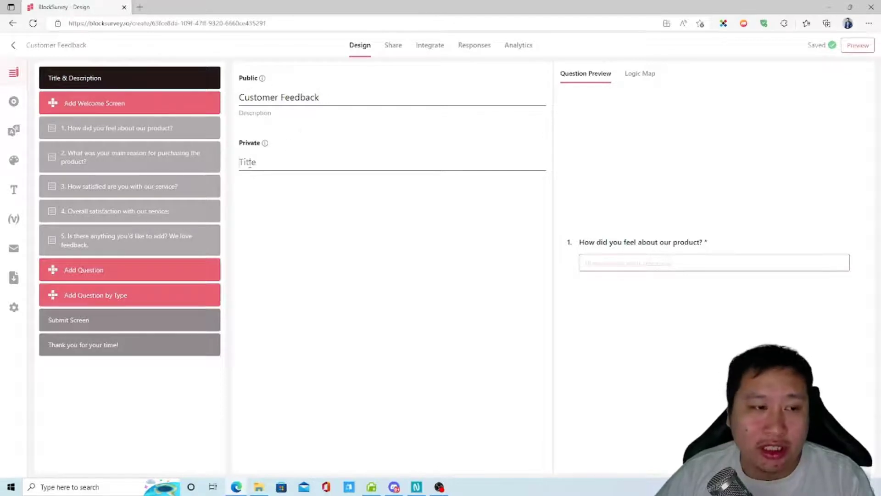
{"action": "left_click_drag", "start_coordinate": [256, 98], "coordinate": [348, 110]}
{"action": "left_click", "coordinate": [344, 113]}
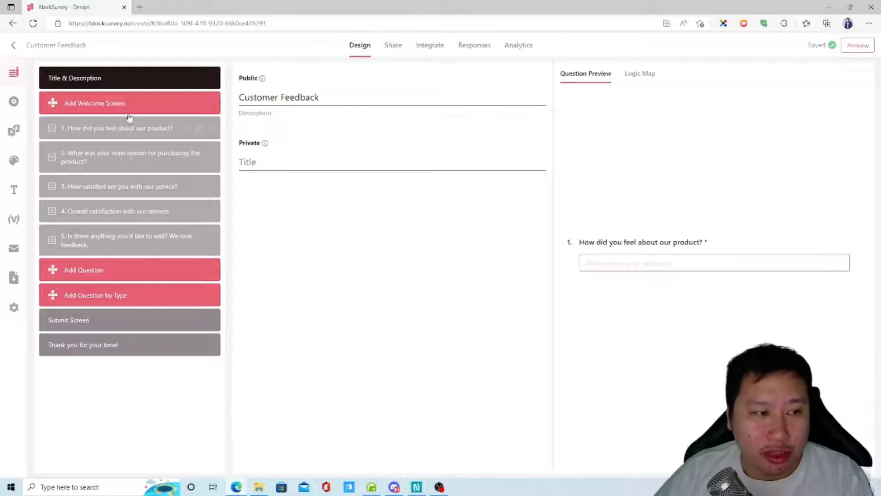
Add a welcome screen titled "ewfwef" and check the questions and variables offered for recall information
{"action": "left_click", "coordinate": [91, 103]}
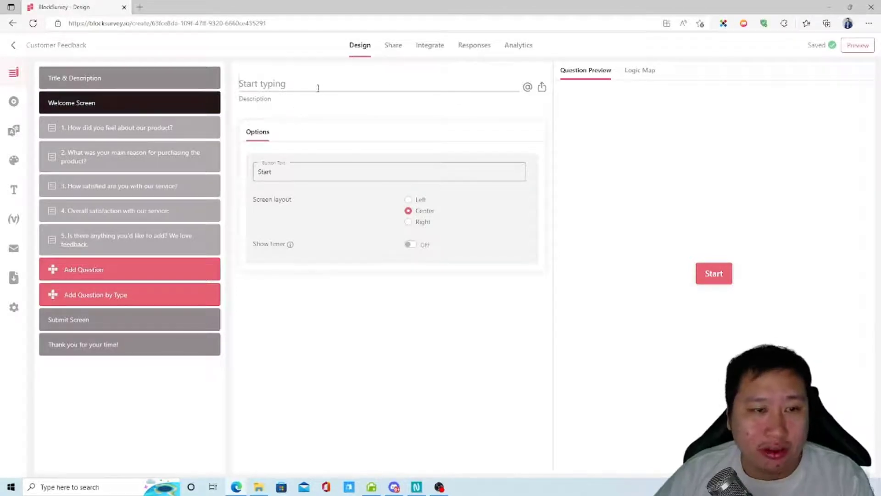
{"action": "left_click", "coordinate": [272, 85]}
{"action": "type", "text": "ewf"}
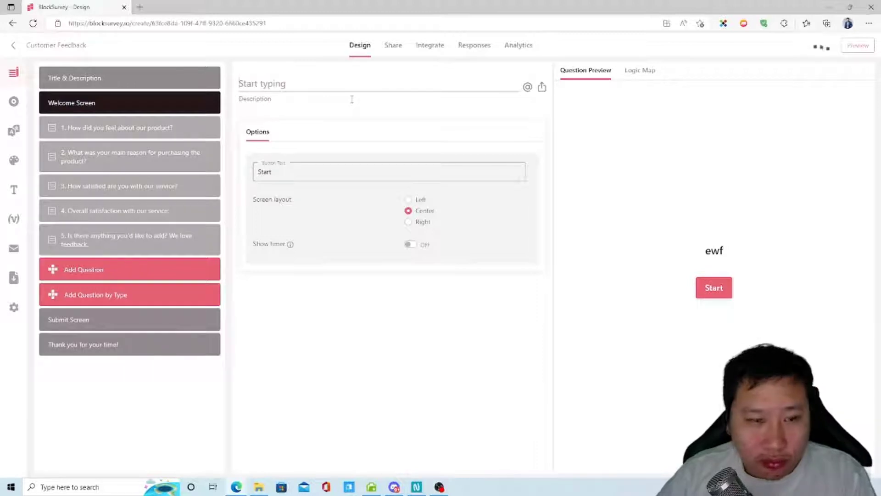
{"action": "type", "text": "wef"}
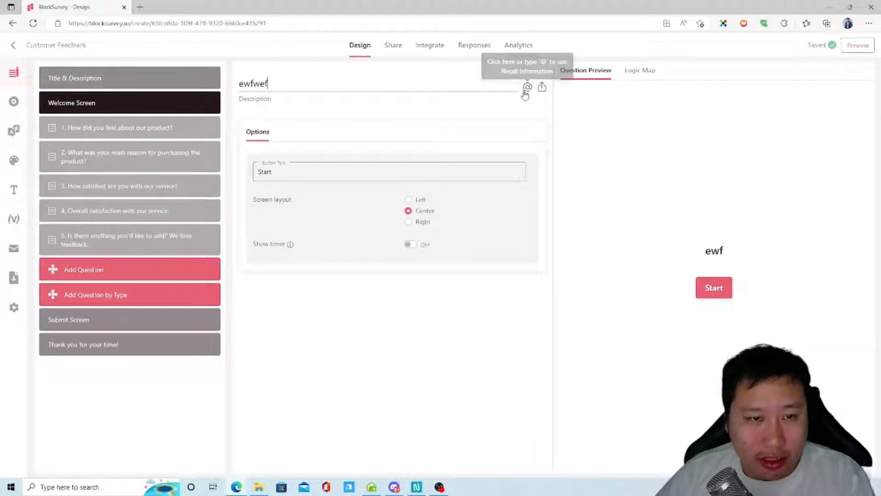
{"action": "left_click", "coordinate": [527, 90]}
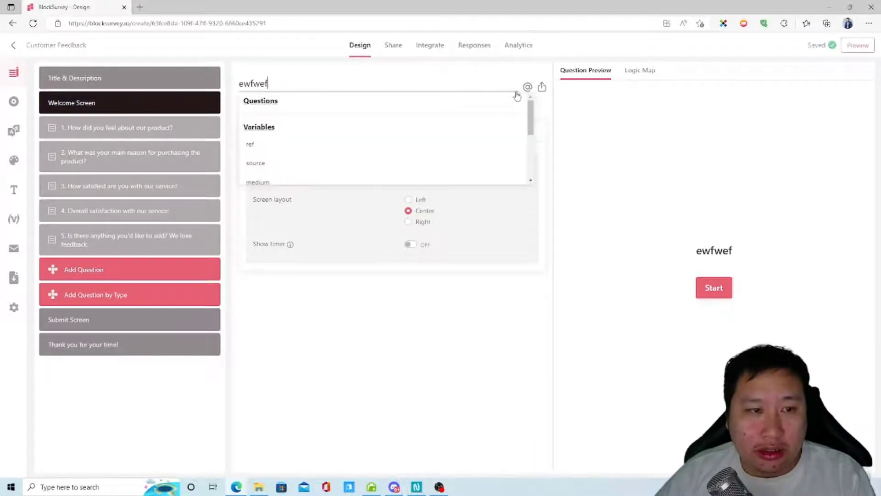
{"action": "left_click", "coordinate": [329, 84]}
Make the welcome screen title bold
{"action": "left_click_drag", "start_coordinate": [270, 86], "coordinate": [244, 86]}
{"action": "left_click", "coordinate": [273, 85]}
{"action": "double_click", "coordinate": [279, 84]}
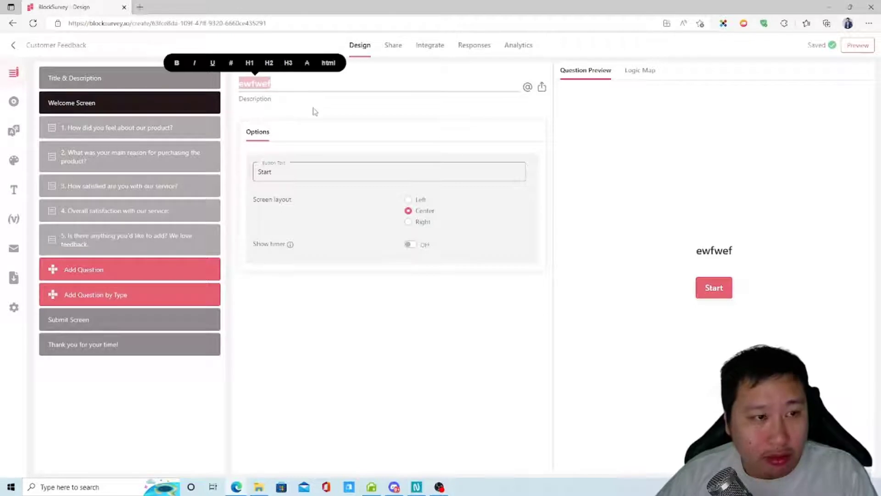
{"action": "left_click", "coordinate": [275, 92]}
{"action": "left_click_drag", "start_coordinate": [278, 84], "coordinate": [243, 84]}
{"action": "left_click", "coordinate": [266, 83]}
{"action": "double_click", "coordinate": [265, 81]}
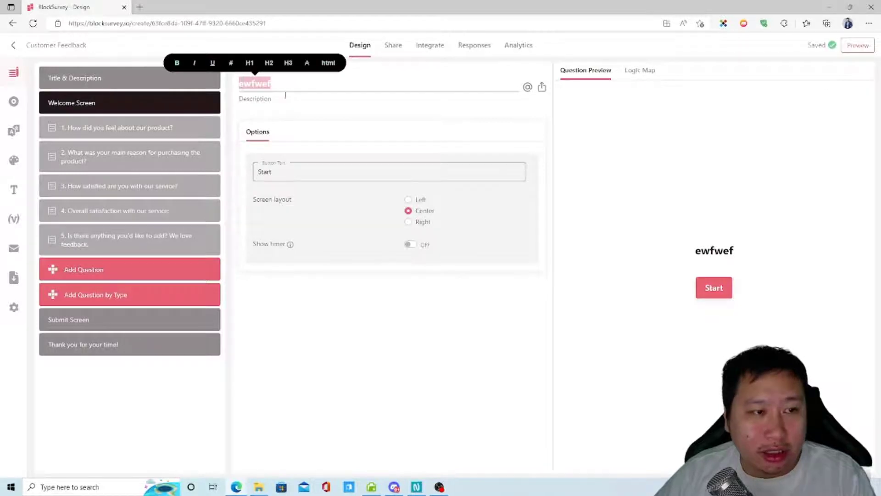
{"action": "left_click", "coordinate": [287, 89]}
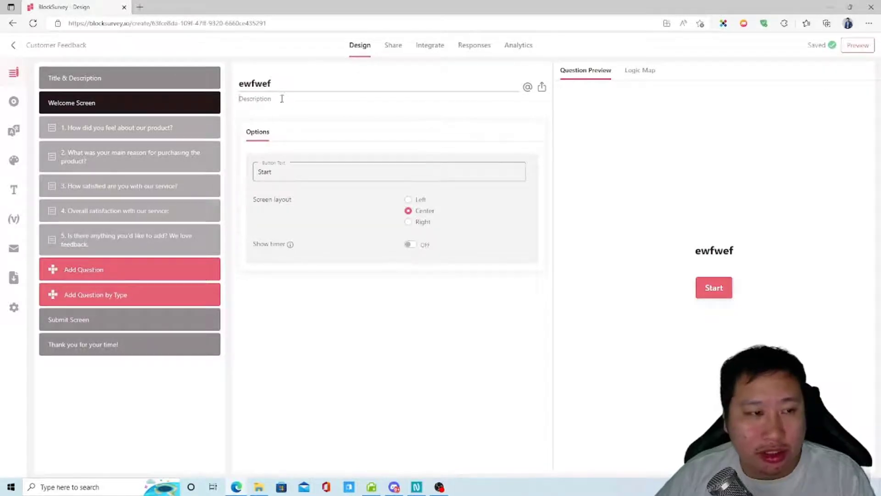
Enter "ascagerg" as the welcome screen description and check the text formatting options available for it
{"action": "left_click", "coordinate": [289, 100]}
{"action": "type", "text": "asca"}
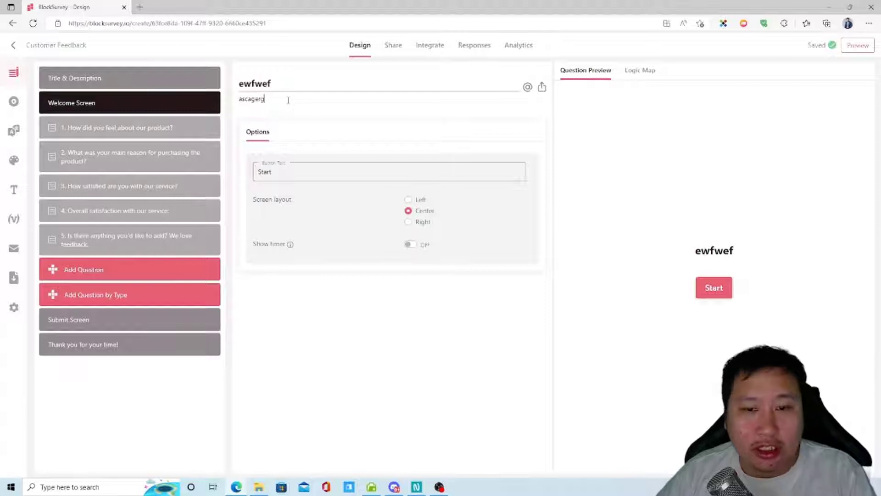
{"action": "type", "text": "gerg"}
{"action": "left_click_drag", "start_coordinate": [288, 100], "coordinate": [236, 96]}
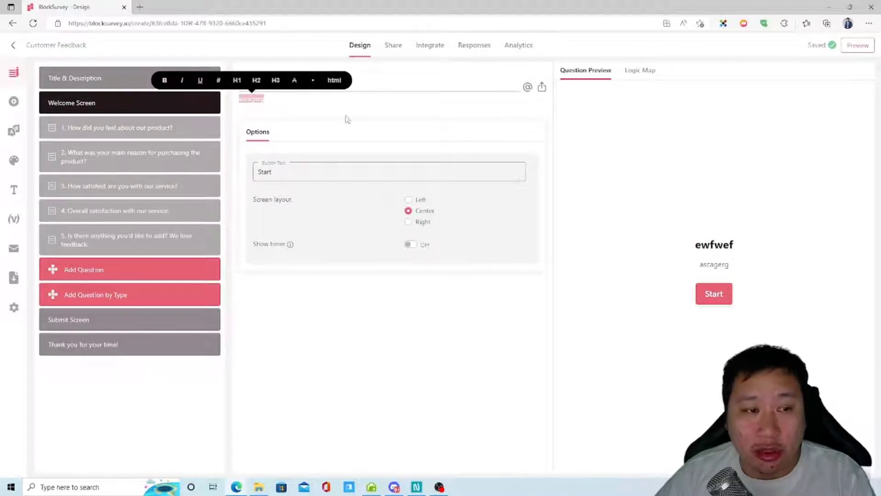
{"action": "left_click", "coordinate": [380, 334]}
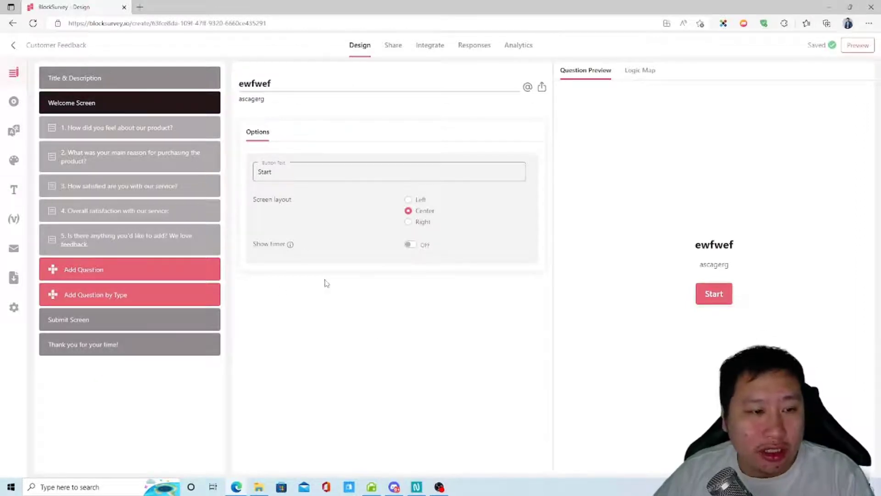
Try the Left screen layout on the welcome screen and set it back to Center
{"action": "left_click", "coordinate": [407, 201]}
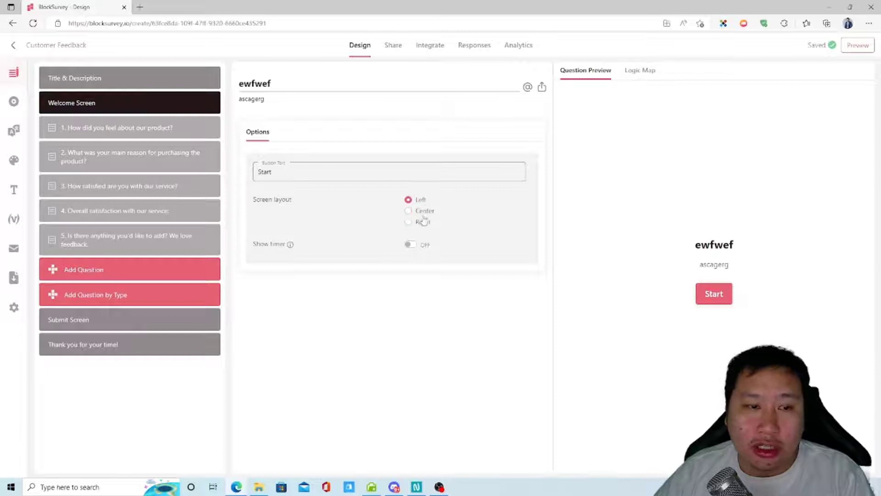
{"action": "left_click", "coordinate": [408, 211]}
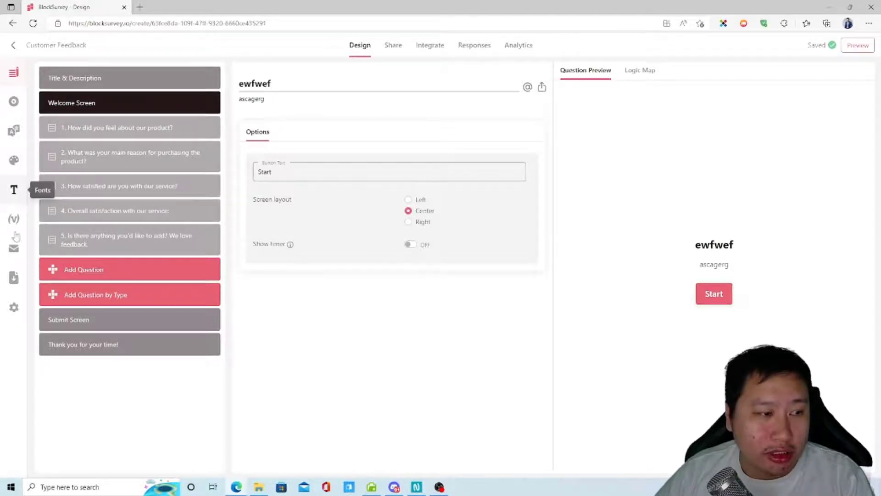
View the survey's notification settings and return to the welcome screen's design
{"action": "left_click", "coordinate": [14, 247]}
{"action": "right_click", "coordinate": [11, 247]}
{"action": "left_click", "coordinate": [49, 110]}
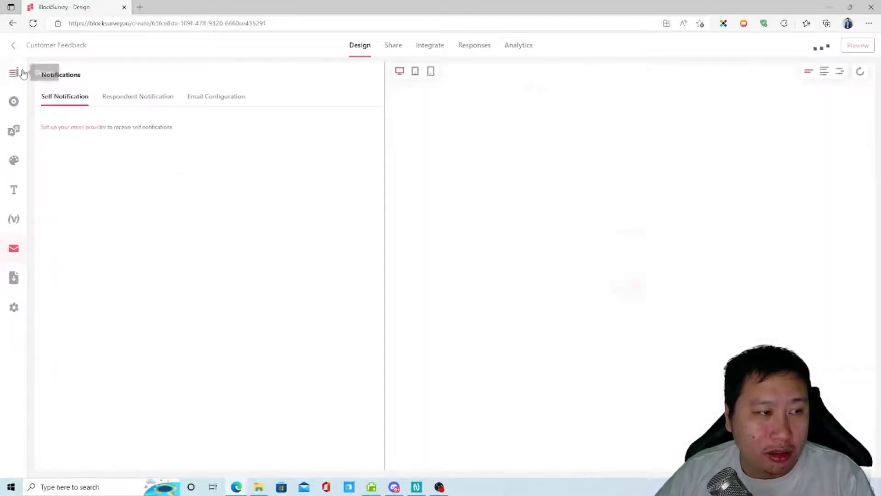
{"action": "left_click", "coordinate": [22, 73]}
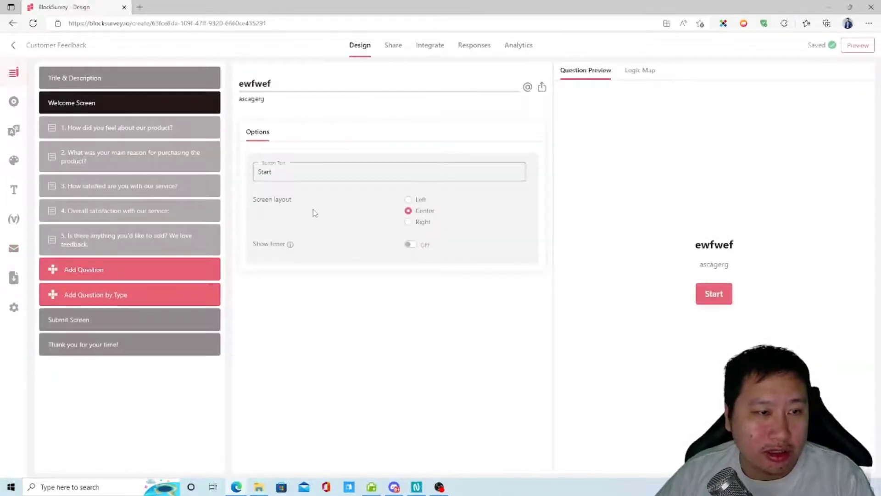
Upload the image "Copy of Copy of Decisive Thumbnail" from the Downloads folder on drive E to the welcome screen
{"action": "left_click", "coordinate": [542, 87]}
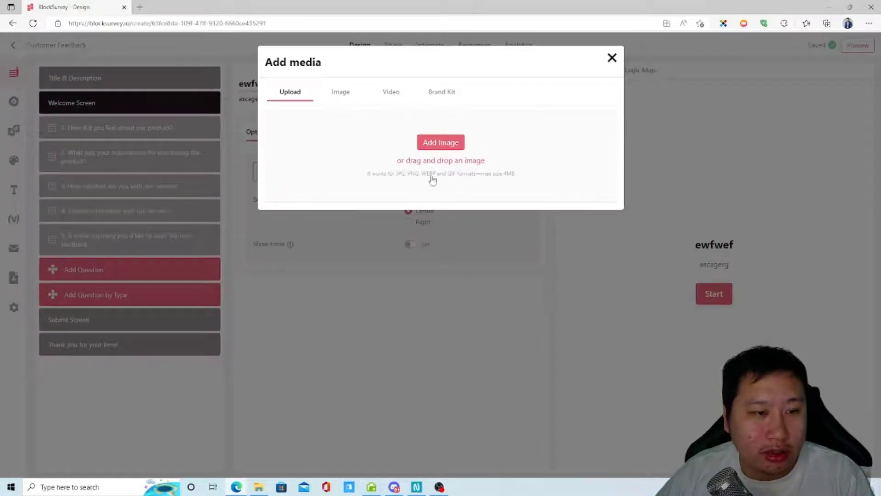
{"action": "left_click", "coordinate": [442, 148]}
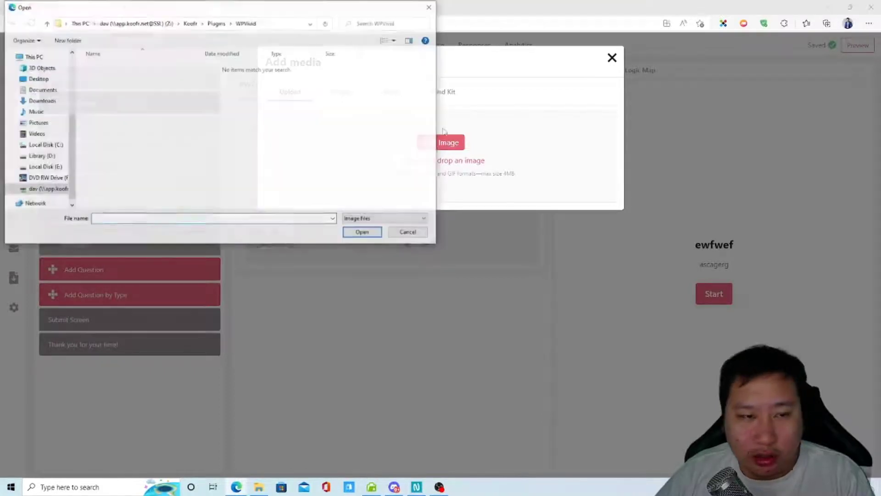
{"action": "left_click", "coordinate": [42, 156]}
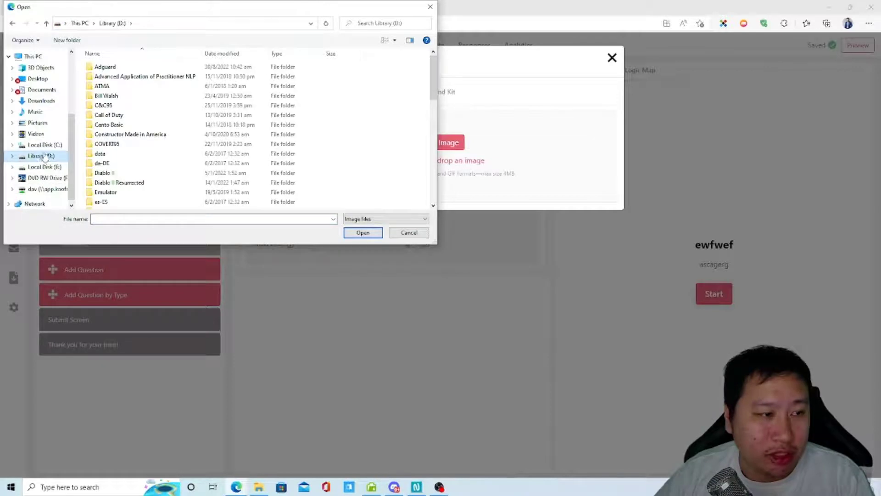
{"action": "left_click", "coordinate": [44, 166]}
{"action": "left_click", "coordinate": [129, 124]}
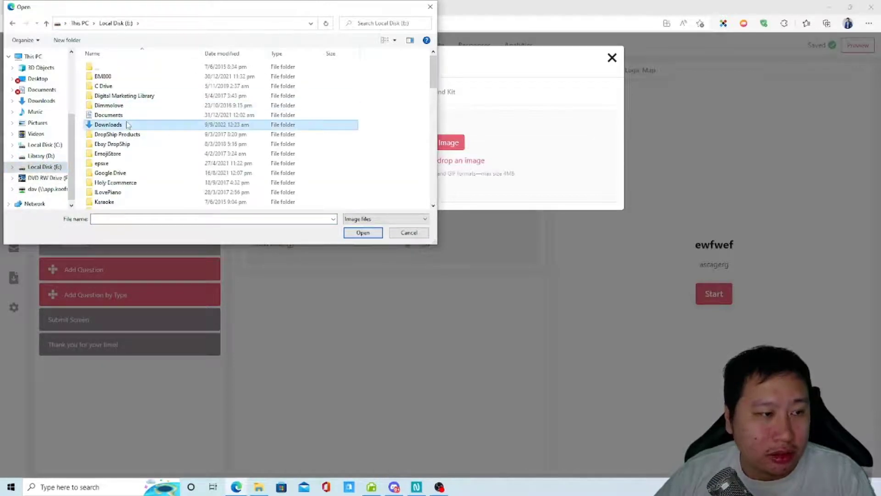
{"action": "double_click", "coordinate": [123, 126]}
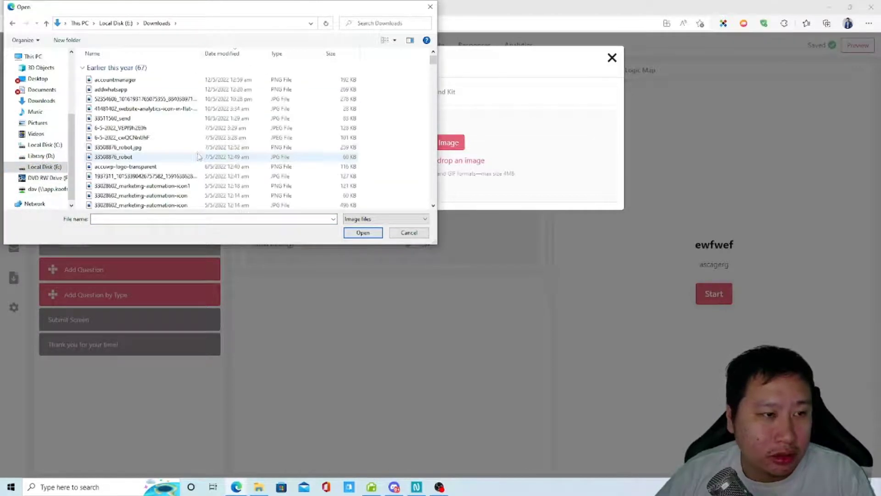
{"action": "scroll", "coordinate": [168, 170], "scroll_direction": "down", "scroll_amount": 1}
{"action": "scroll", "coordinate": [159, 168], "scroll_direction": "up", "scroll_amount": 1}
{"action": "left_click", "coordinate": [133, 91]}
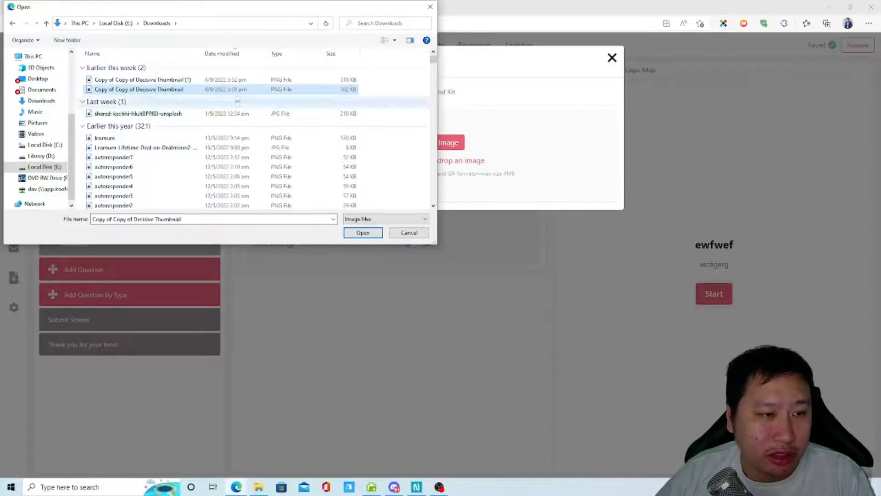
{"action": "left_click", "coordinate": [361, 233]}
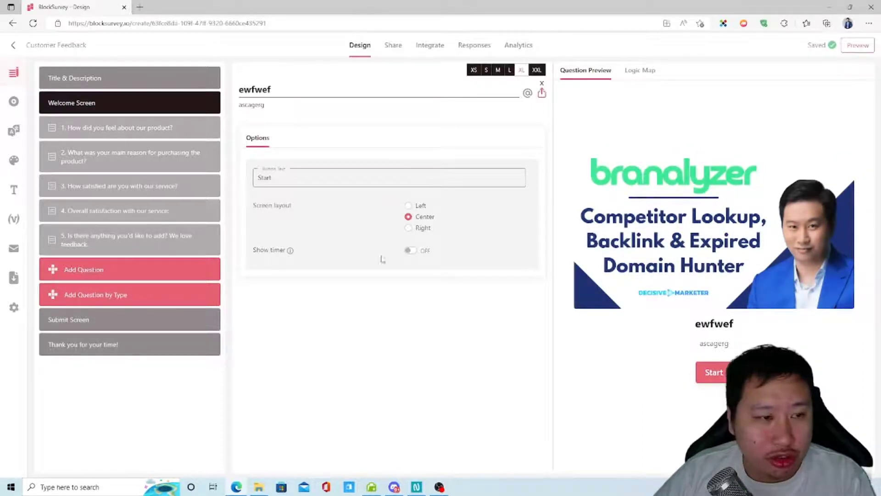
Try the Left and Right layouts on the welcome screen, look at the first question, and set the layout to Left
{"action": "left_click", "coordinate": [409, 208]}
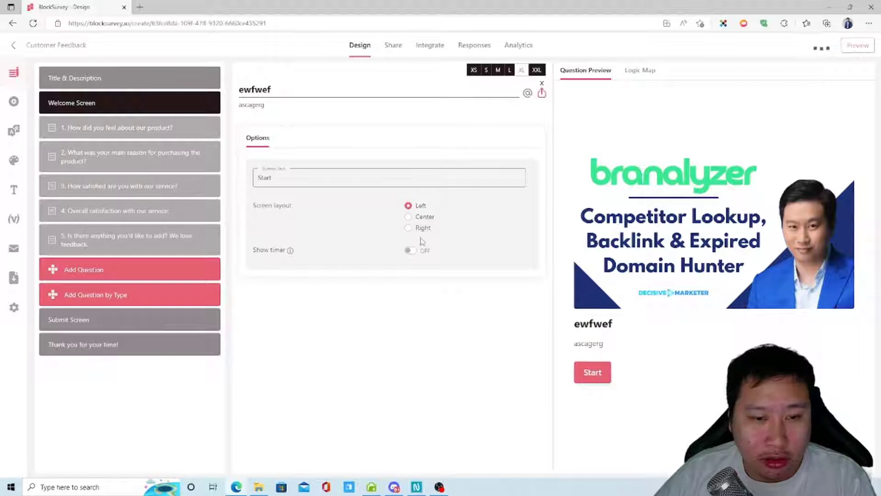
{"action": "left_click", "coordinate": [408, 228]}
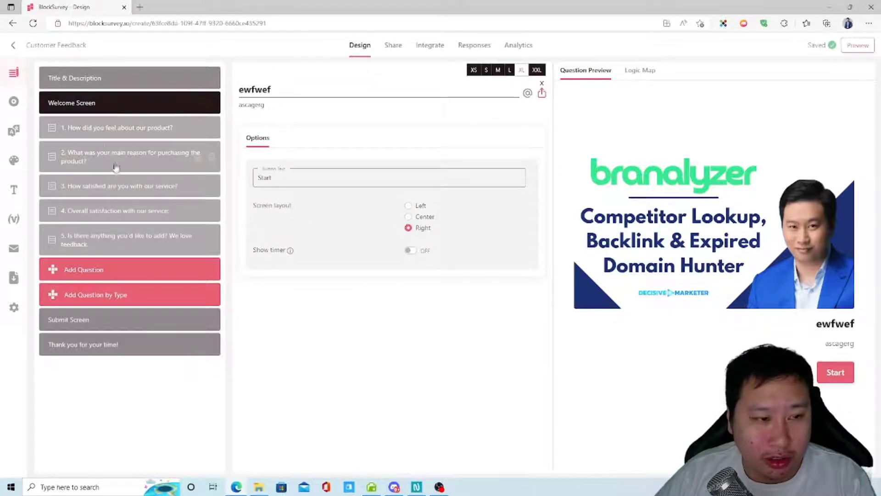
{"action": "left_click", "coordinate": [110, 133]}
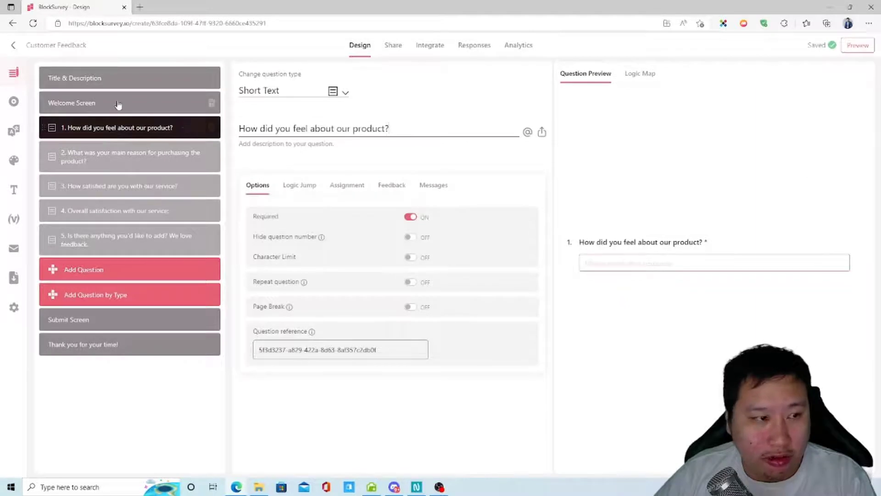
{"action": "left_click", "coordinate": [118, 103]}
{"action": "left_click", "coordinate": [408, 205]}
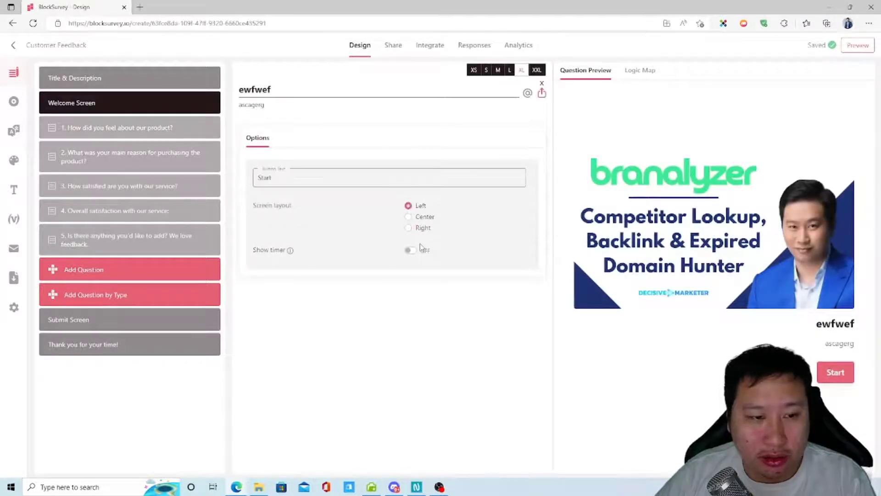
Look at the survey's title and description, and try the welcome screen's Show timer option on and back off
{"action": "left_click", "coordinate": [98, 79]}
{"action": "left_click", "coordinate": [123, 110]}
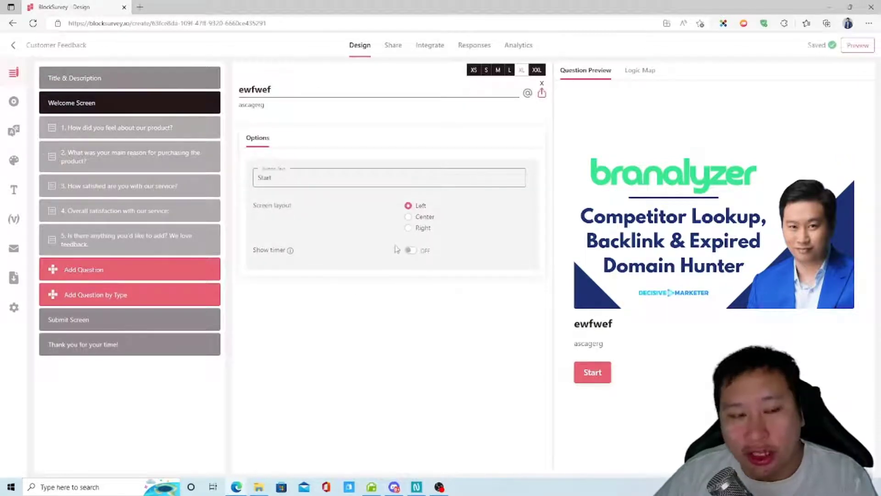
{"action": "left_click", "coordinate": [408, 250]}
{"action": "left_click", "coordinate": [408, 250]}
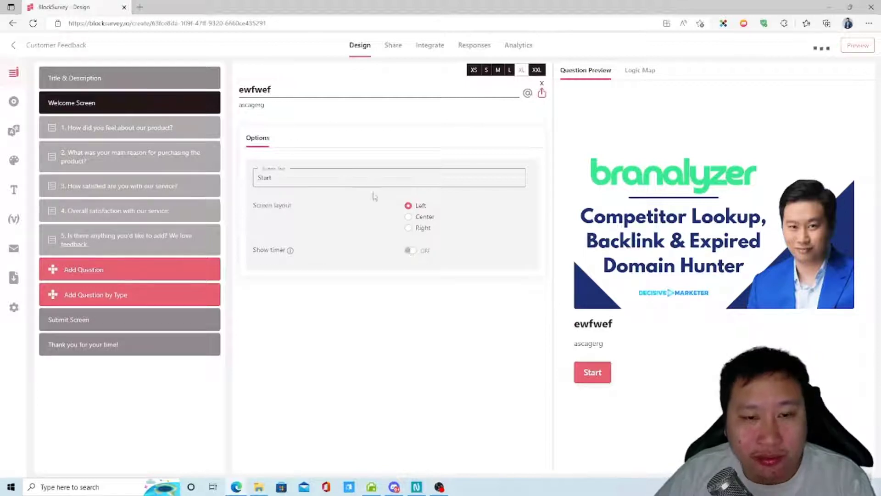
Add the description "Tell us how was your last experience" to the question "How did you feel about our product?"
{"action": "left_click", "coordinate": [115, 128]}
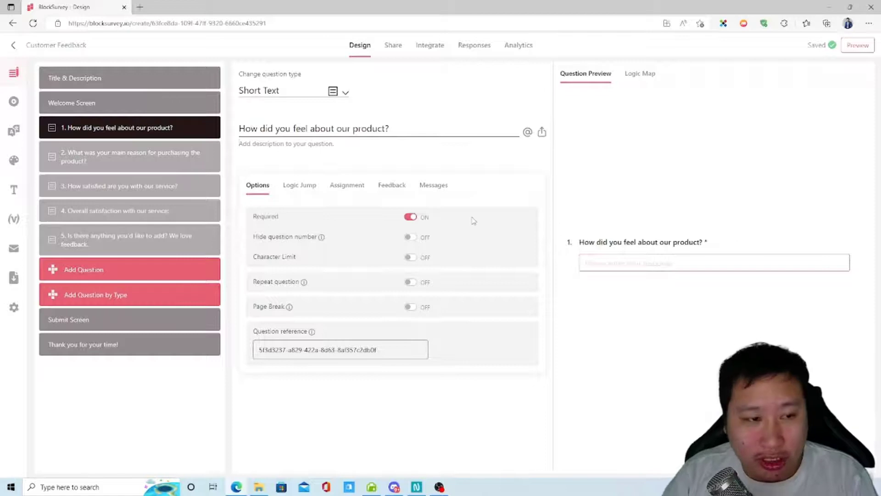
{"action": "type", "text": "tell"}
{"action": "key", "text": "BackSpace"}
{"action": "key", "text": "BackSpace"}
{"action": "type", "text": "Tell u"}
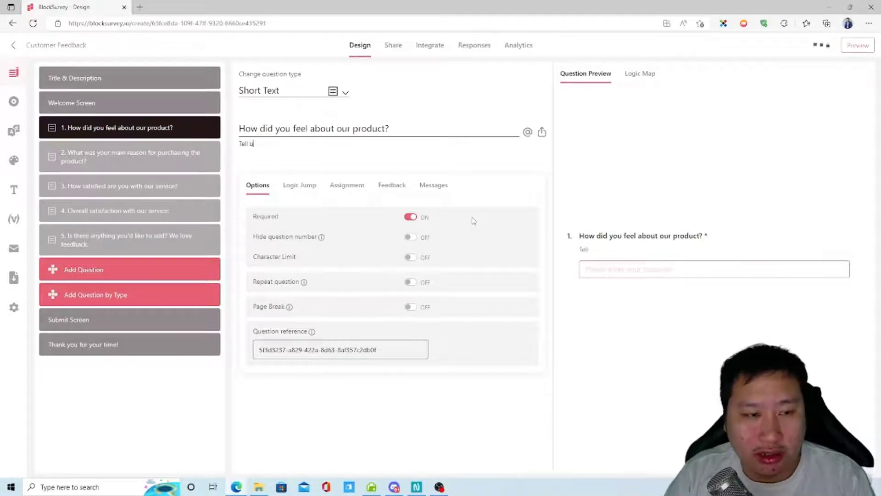
{"action": "type", "text": "s wh"}
{"action": "key", "text": "BackSpace"}
{"action": "key", "text": "BackSpace"}
{"action": "type", "text": "how was "}
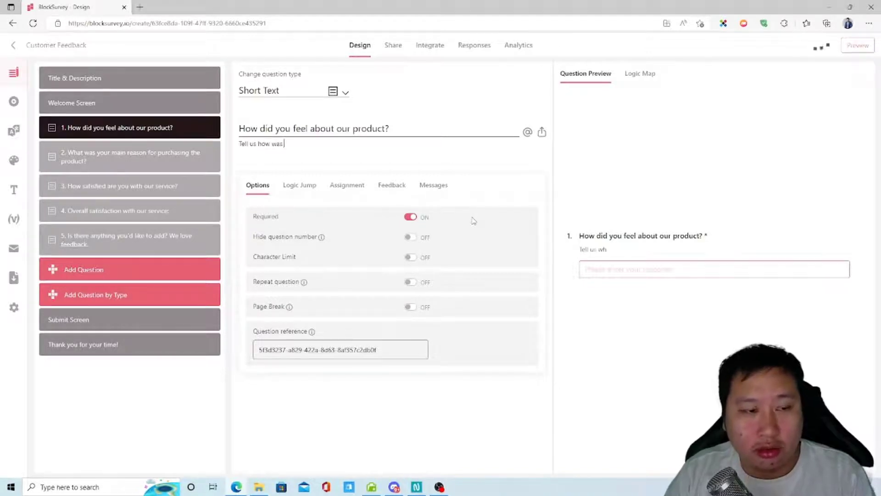
{"action": "type", "text": "your las"}
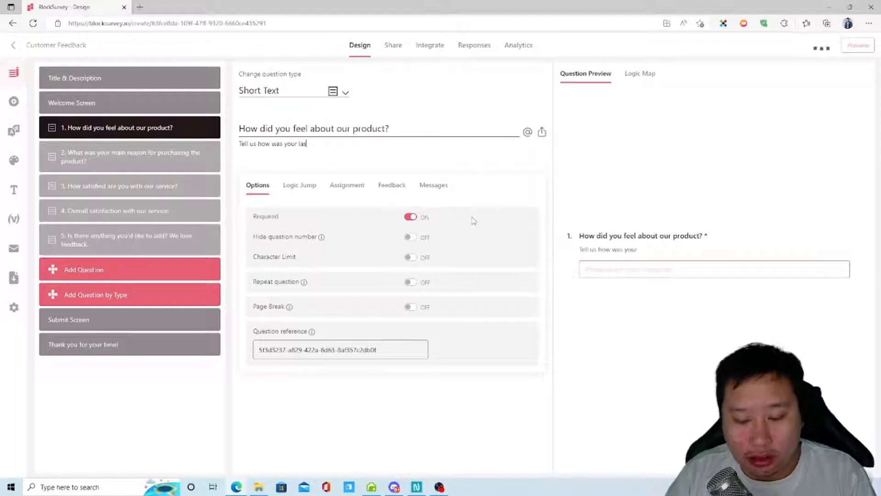
{"action": "type", "text": "t experience"}
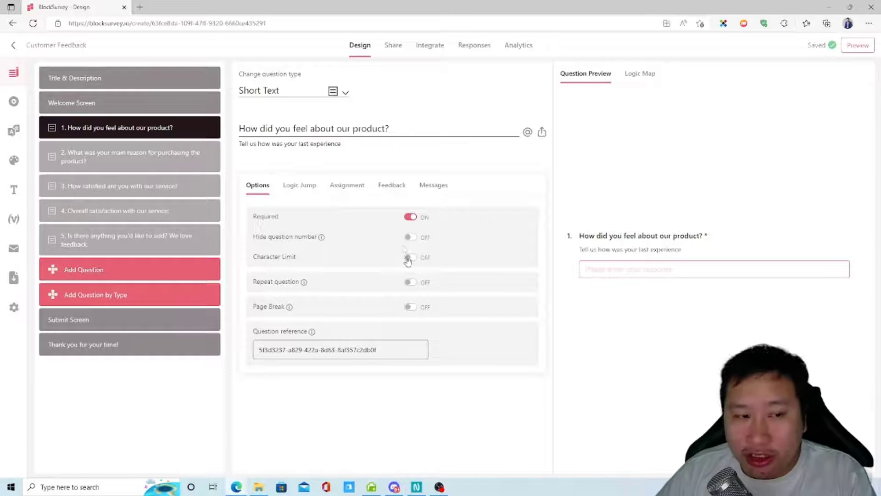
Try the Hide question number and Required options on the first question, and restore both to their original settings
{"action": "left_click", "coordinate": [408, 237]}
{"action": "left_click", "coordinate": [406, 238]}
{"action": "left_click", "coordinate": [413, 218]}
{"action": "left_click", "coordinate": [411, 218]}
{"action": "left_click", "coordinate": [411, 239]}
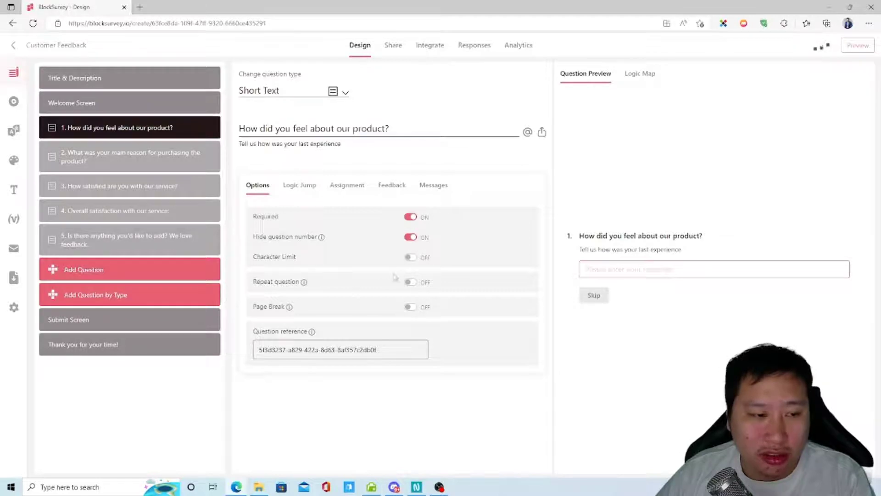
{"action": "left_click", "coordinate": [411, 238]}
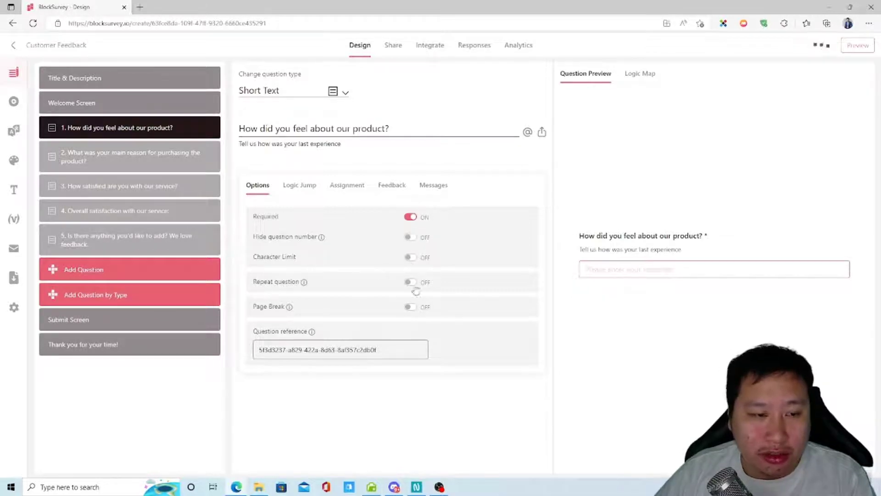
Enable a page break after the first question with the page title "Customer Service"
{"action": "mouse_move", "coordinate": [303, 285]}
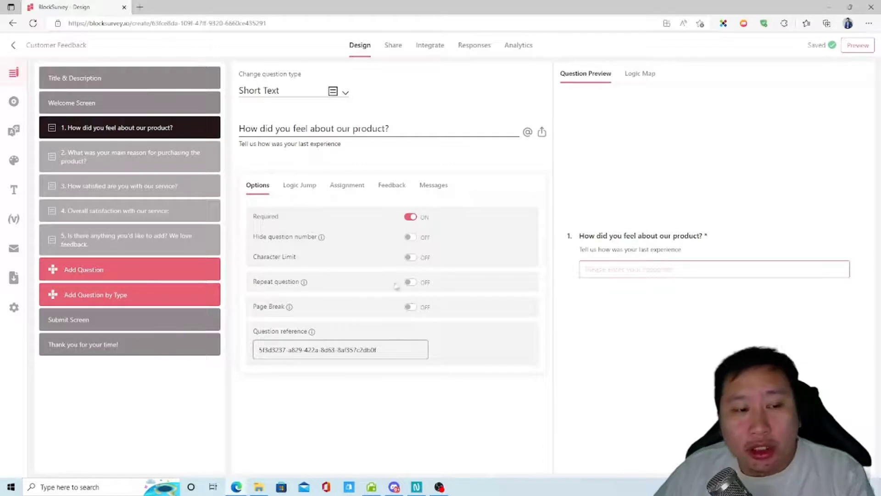
{"action": "mouse_move", "coordinate": [288, 312]}
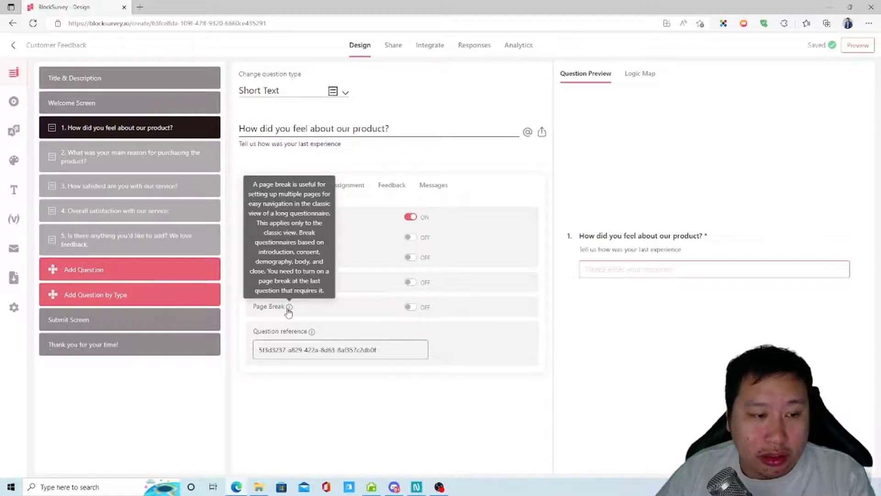
{"action": "left_click", "coordinate": [409, 307]}
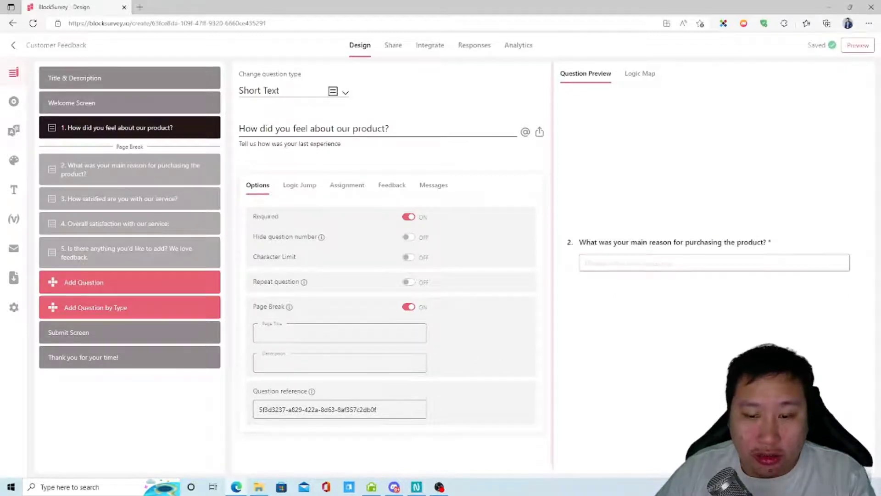
{"action": "left_click", "coordinate": [375, 337]}
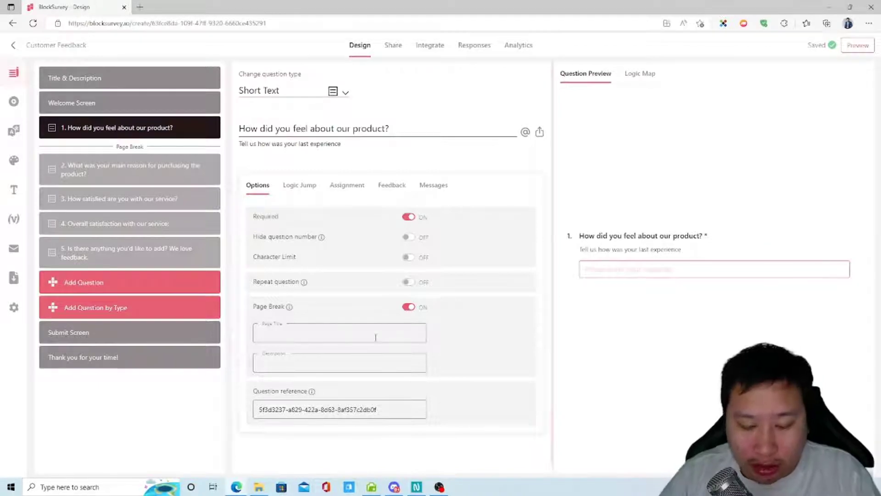
{"action": "type", "text": "S"}
{"action": "key", "text": "BackSpace"}
{"action": "type", "text": "Customer Service"}
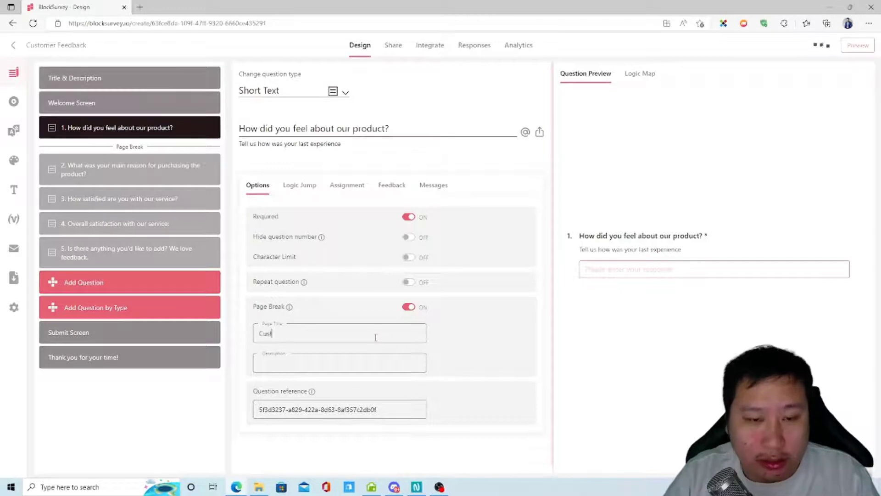
{"action": "key", "text": "BackSpace"}
{"action": "key", "text": "BackSpace"}
{"action": "key", "text": "BackSpace"}
{"action": "key", "text": "BackSpace"}
{"action": "type", "text": "vice"}
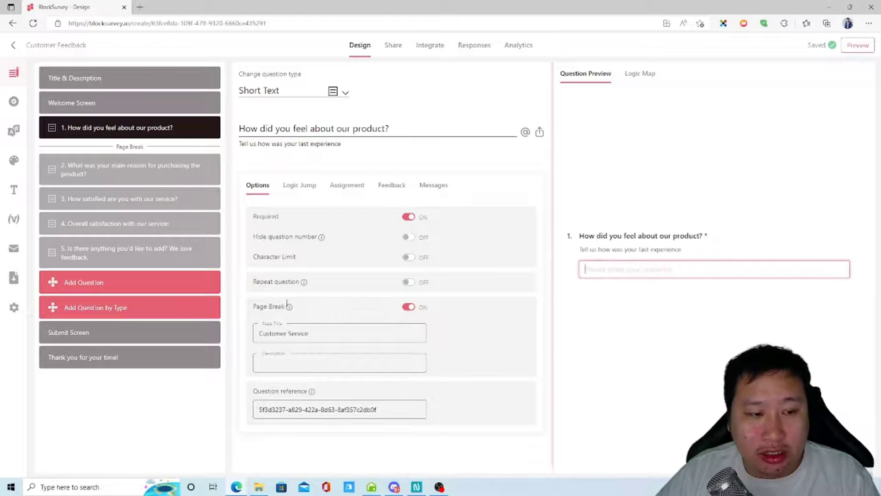
Set the survey's view to Classic
{"action": "mouse_move", "coordinate": [290, 310]}
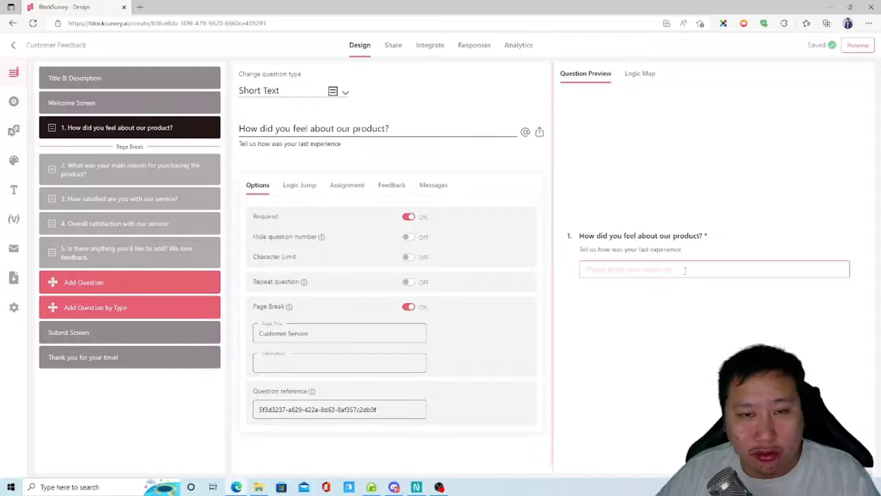
{"action": "left_click", "coordinate": [13, 102]}
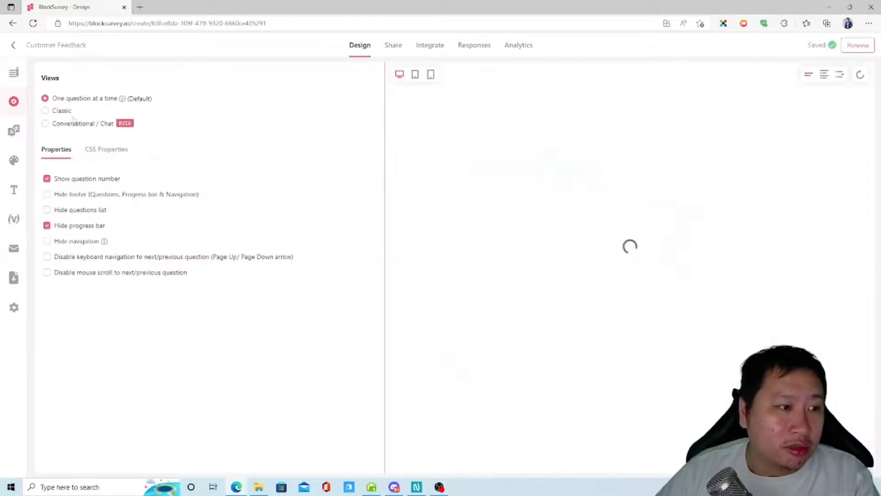
{"action": "left_click", "coordinate": [63, 111]}
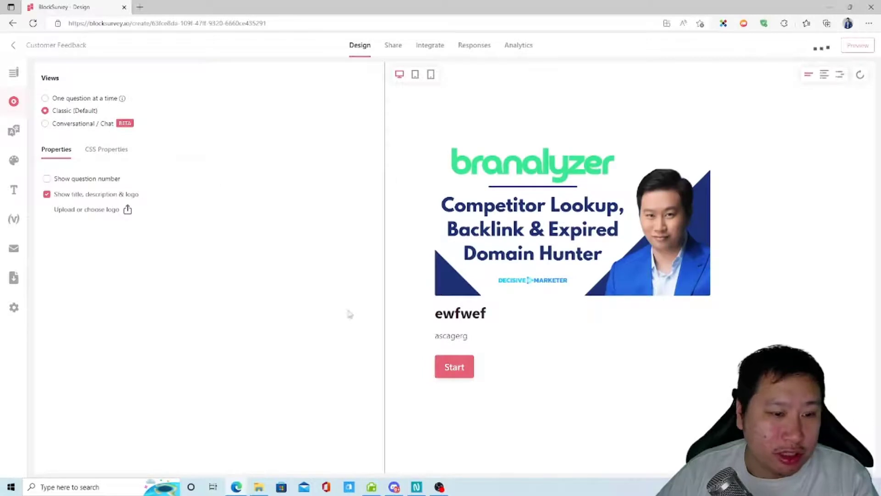
Test the classic survey preview by answering the first question with "asdfasdfasdf" and continuing to the next page
{"action": "left_click", "coordinate": [464, 374]}
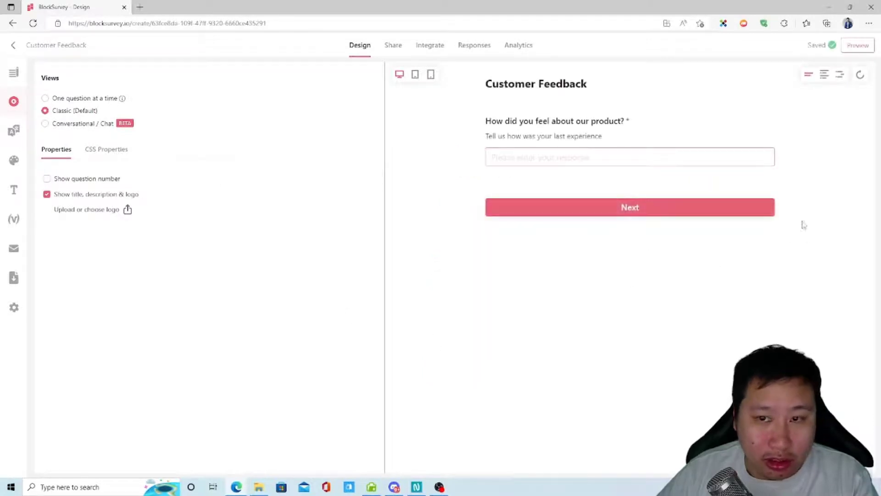
{"action": "left_click", "coordinate": [601, 212]}
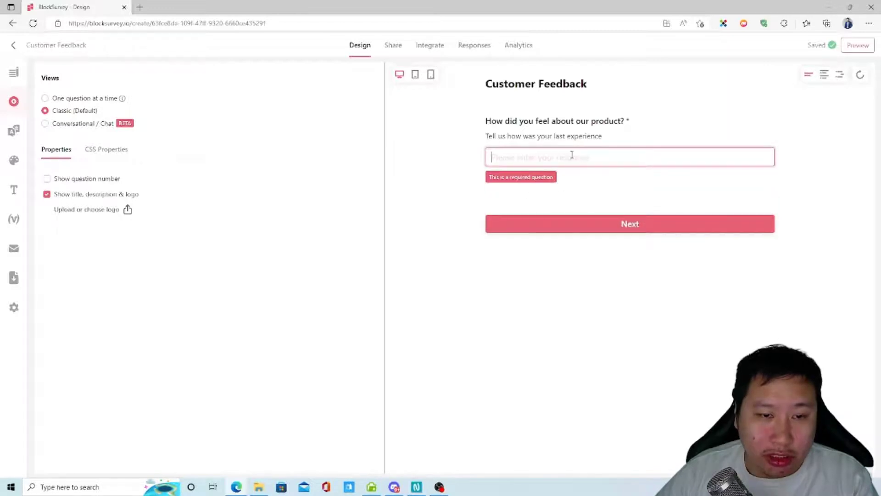
{"action": "type", "text": "asdfasdfasdf"}
{"action": "left_click", "coordinate": [628, 212]}
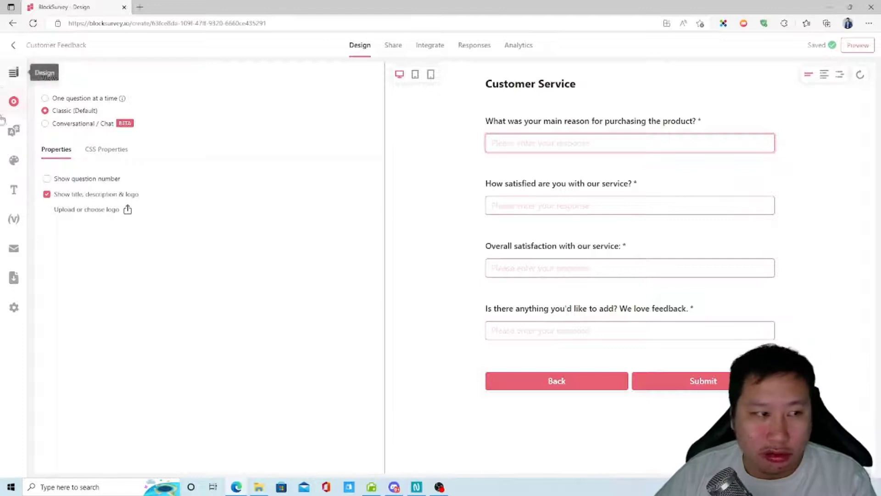
Return to the first question's design and view its Logic Jump settings
{"action": "left_click", "coordinate": [13, 72]}
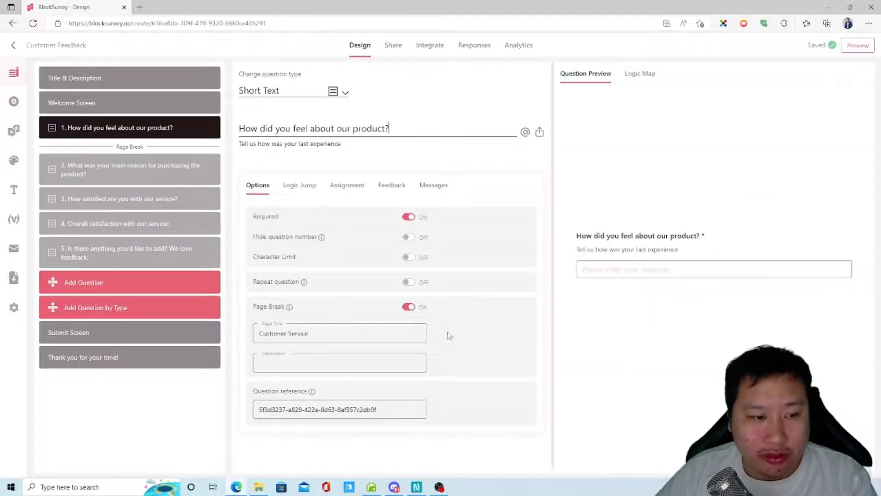
{"action": "left_click", "coordinate": [293, 187]}
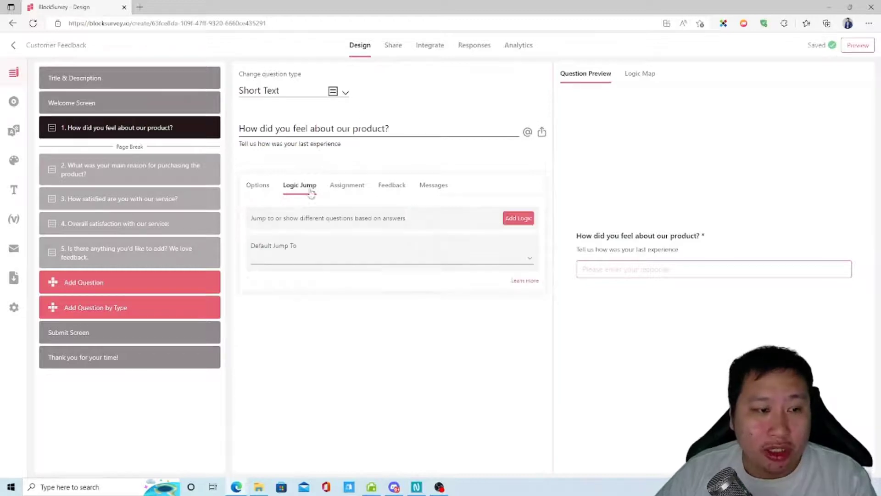
{"action": "left_click", "coordinate": [264, 188]}
{"action": "left_click", "coordinate": [298, 188]}
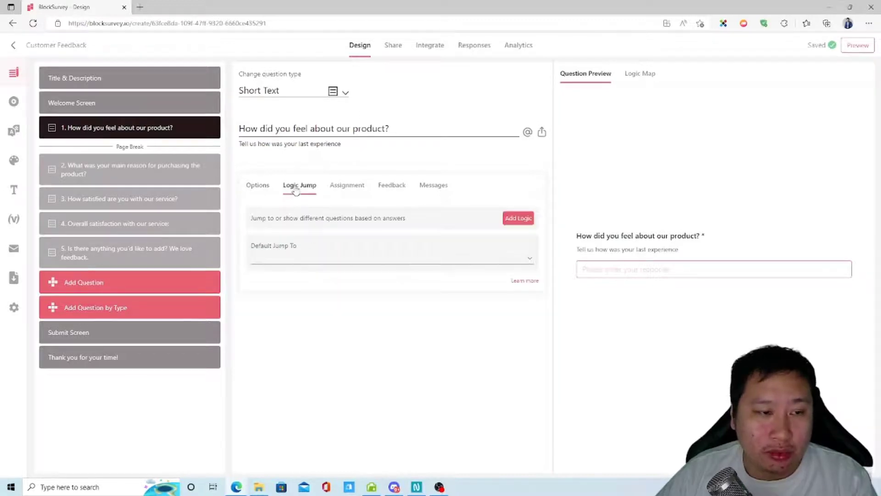
{"action": "left_click", "coordinate": [256, 186]}
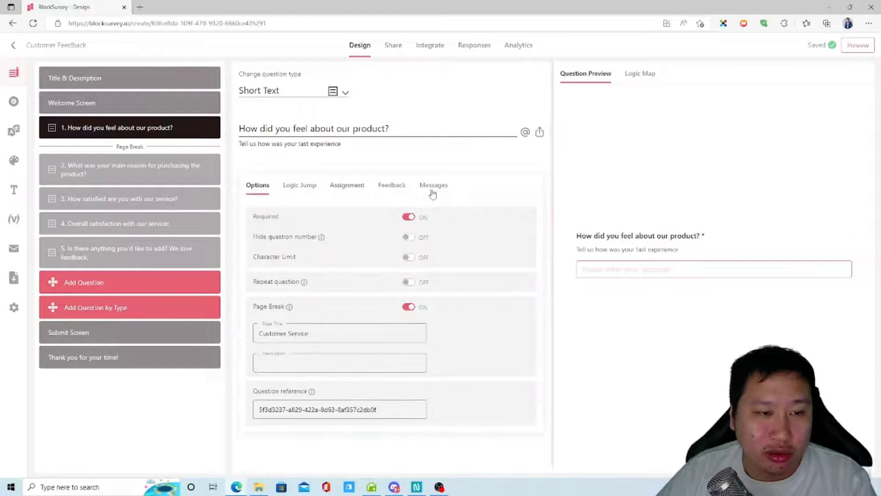
Add a score assignment rule to the first question and look at its feedback settings
{"action": "left_click", "coordinate": [343, 186]}
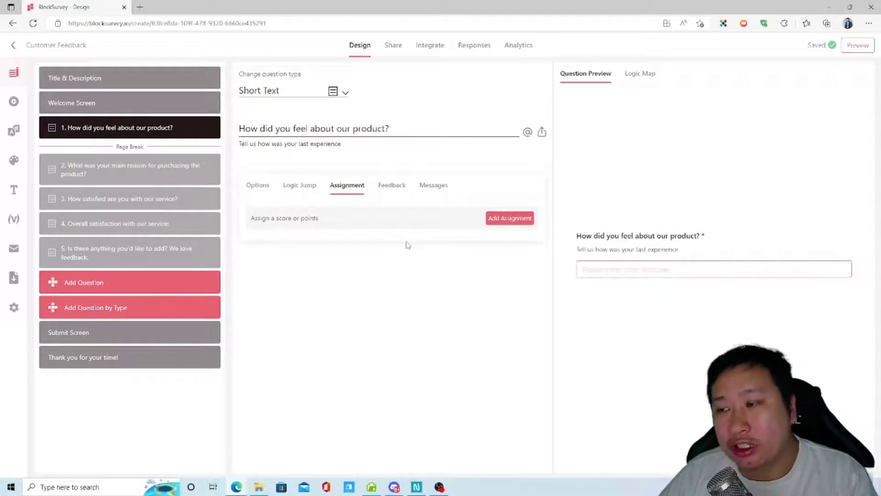
{"action": "left_click", "coordinate": [508, 218]}
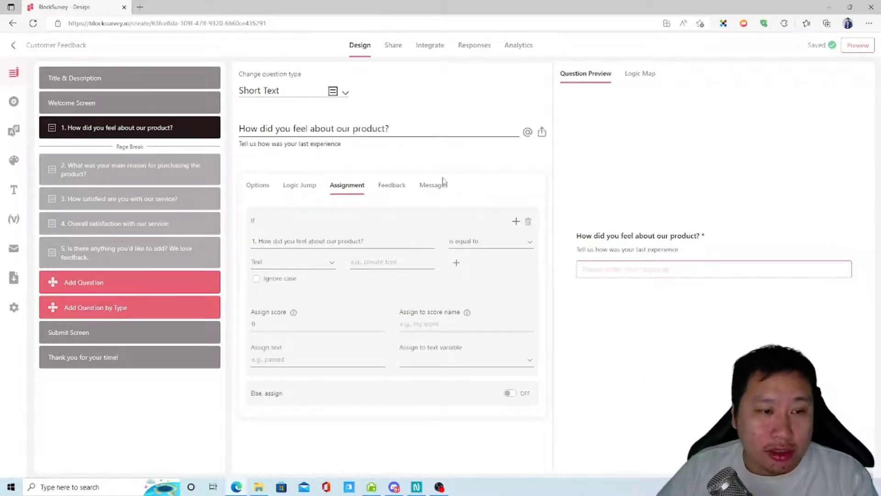
{"action": "left_click", "coordinate": [381, 189]}
{"action": "left_click", "coordinate": [345, 186]}
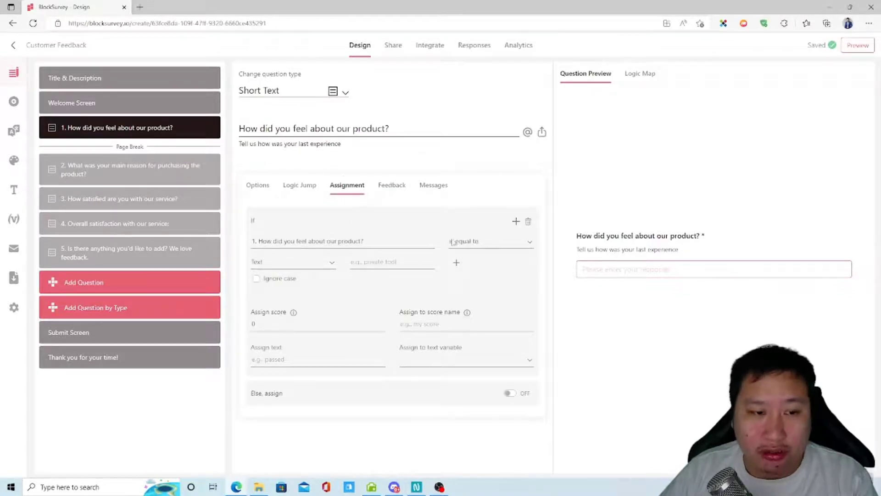
{"action": "left_click", "coordinate": [404, 191]}
{"action": "left_click", "coordinate": [347, 185]}
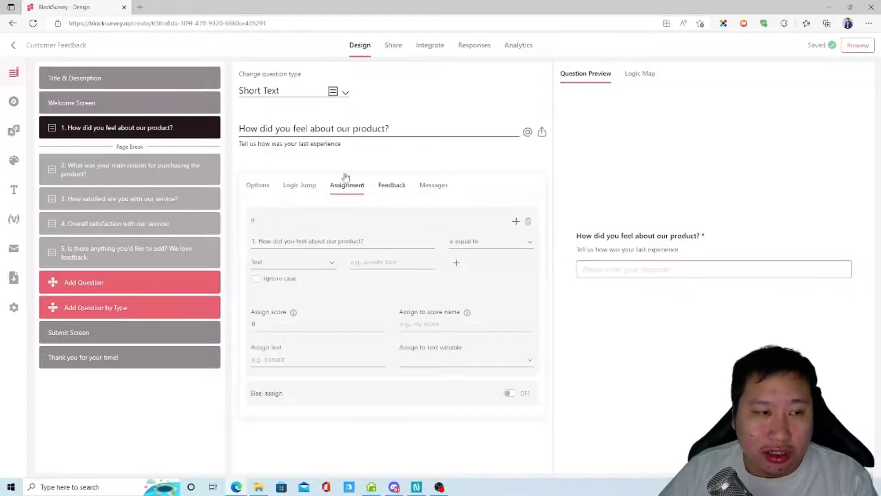
Review the available question types and change the first question's type from Short Text to Choose Multiple
{"action": "left_click", "coordinate": [345, 90]}
{"action": "scroll", "coordinate": [555, 337], "scroll_direction": "down", "scroll_amount": 1}
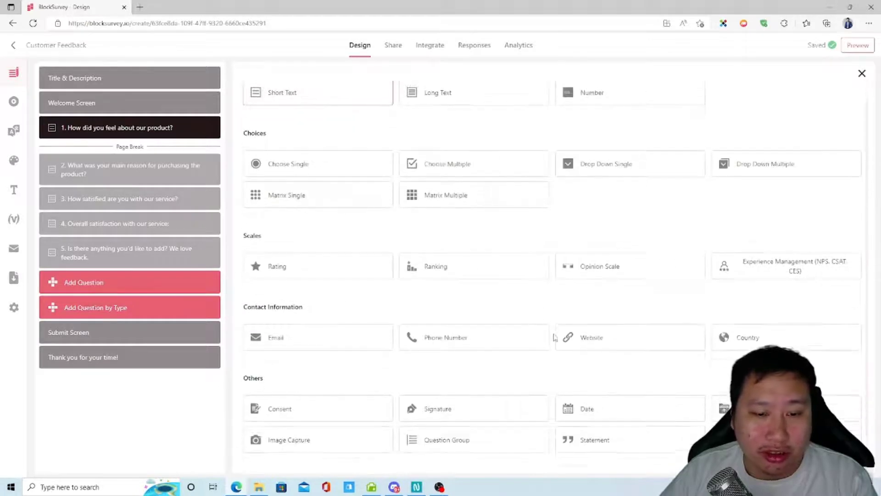
{"action": "scroll", "coordinate": [552, 327], "scroll_direction": "up", "scroll_amount": 1}
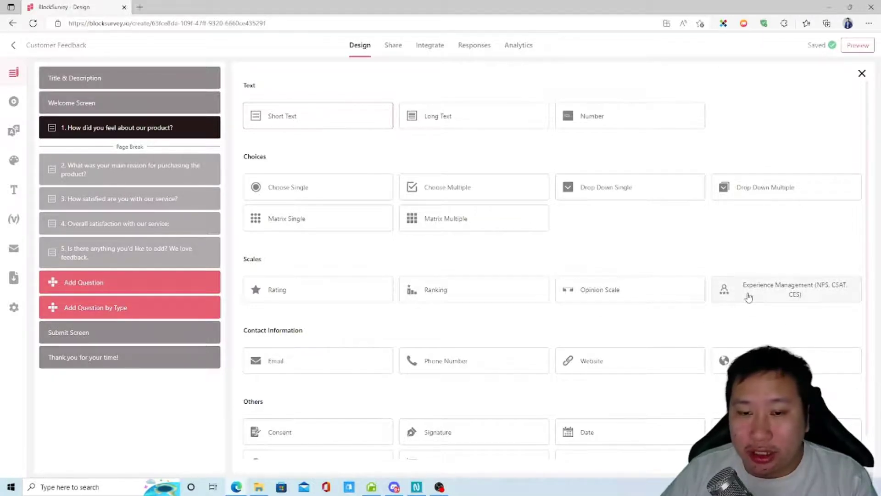
{"action": "scroll", "coordinate": [352, 388], "scroll_direction": "down", "scroll_amount": 1}
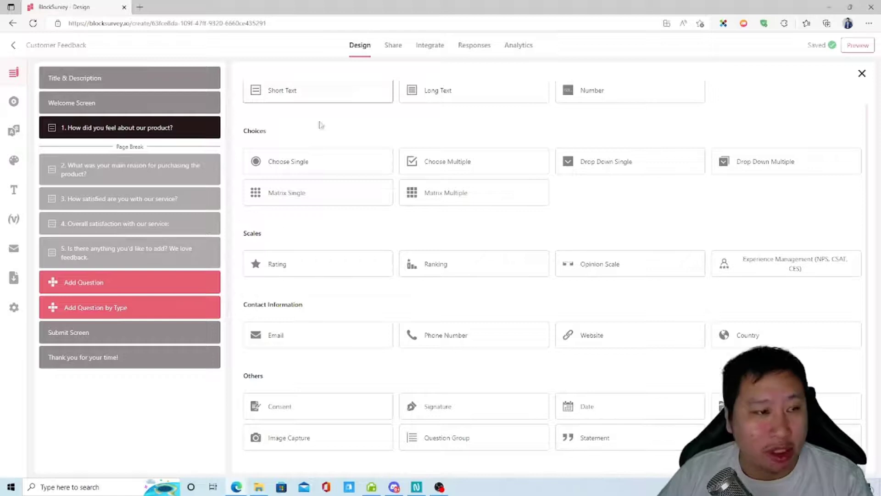
{"action": "scroll", "coordinate": [401, 236], "scroll_direction": "up", "scroll_amount": 1}
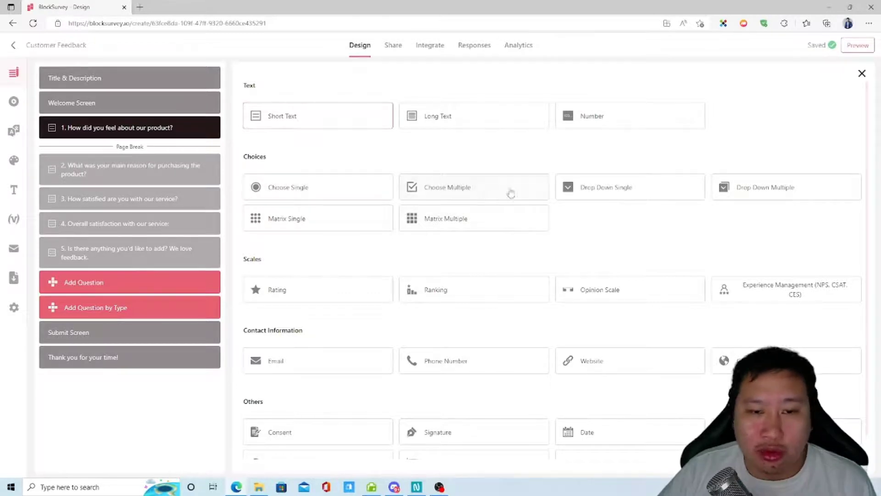
{"action": "left_click", "coordinate": [420, 195]}
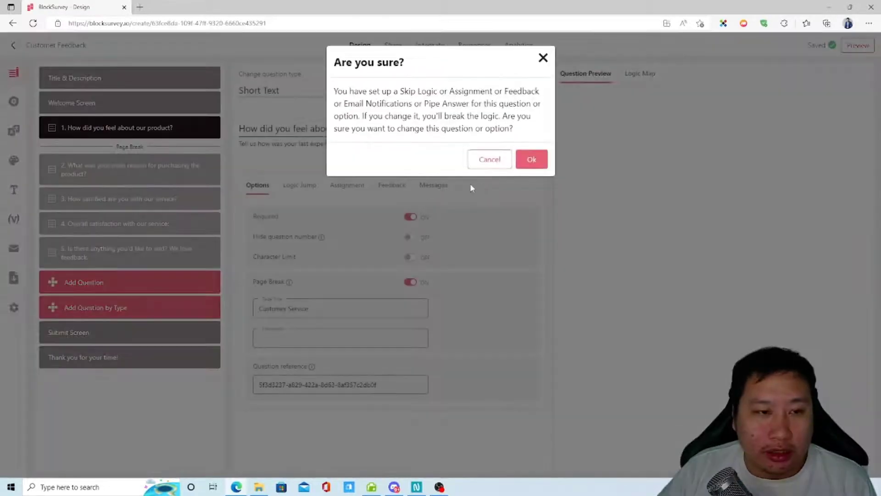
{"action": "left_click", "coordinate": [544, 161]}
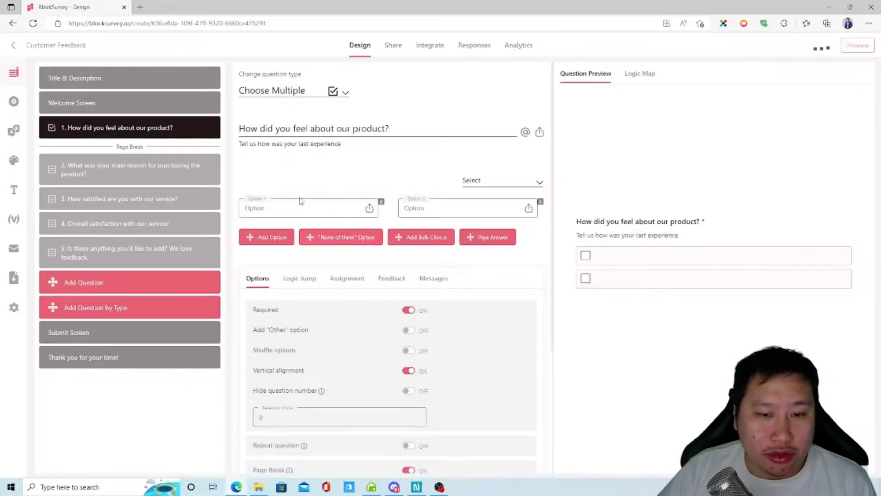
Test both choices in the Choose Multiple preview and change the first question's type to Matrix Multiple
{"action": "left_click", "coordinate": [585, 255]}
{"action": "left_click", "coordinate": [586, 279]}
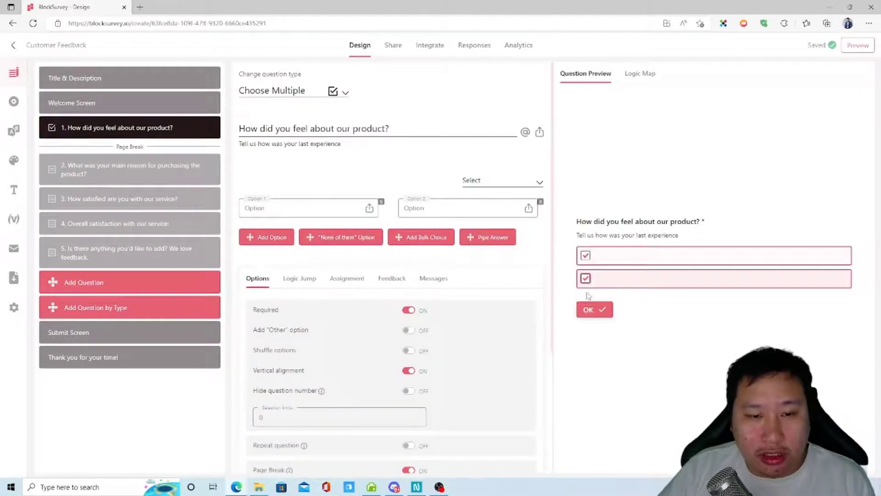
{"action": "left_click", "coordinate": [305, 95]}
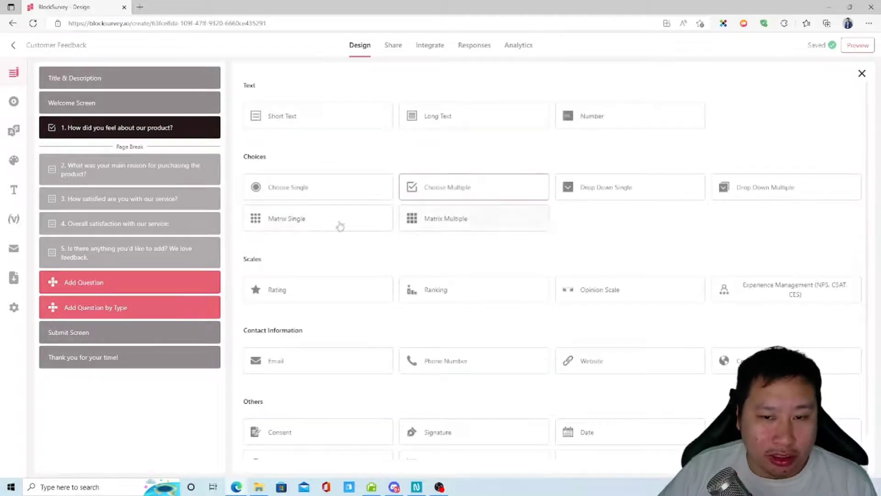
{"action": "left_click", "coordinate": [426, 223]}
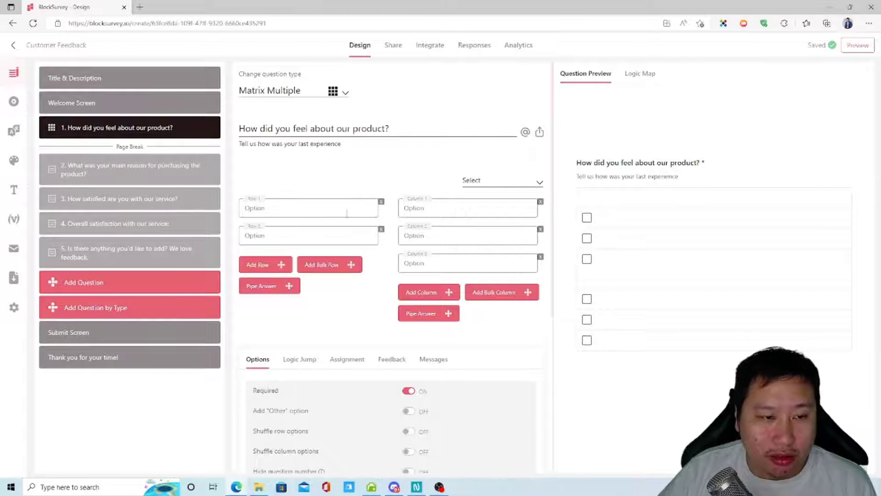
Label the matrix rows "erger" and "gerg" and the columns "ytj", "rert" and "ewfwe"
{"action": "type", "text": "erge"}
{"action": "type", "text": "gerg"}
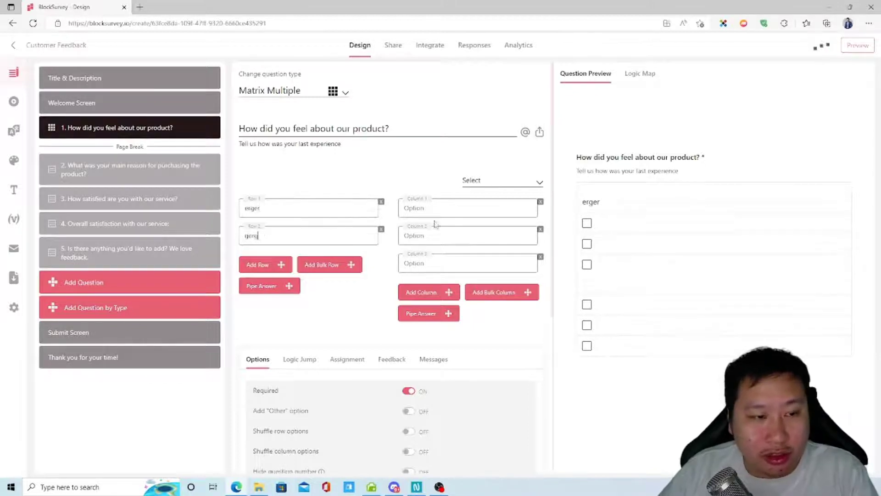
{"action": "type", "text": "ylj"}
{"action": "left_click", "coordinate": [455, 240]}
{"action": "type", "text": "rert"}
{"action": "left_click", "coordinate": [441, 272]}
{"action": "type", "text": "ewfwe"}
Test the matrix preview by selecting every column choice for both rows
{"action": "left_click", "coordinate": [587, 256]}
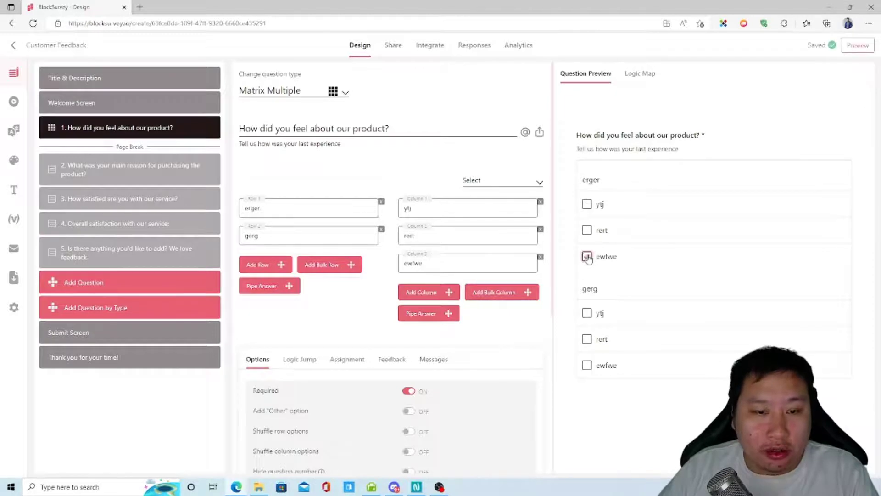
{"action": "left_click", "coordinate": [587, 230]}
{"action": "left_click", "coordinate": [587, 204]}
{"action": "left_click", "coordinate": [588, 314]}
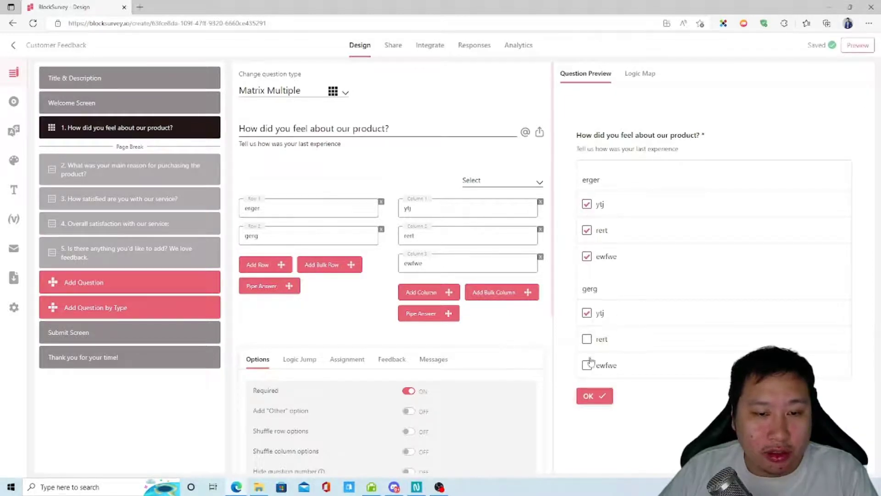
{"action": "left_click", "coordinate": [587, 339]}
{"action": "left_click", "coordinate": [587, 365]}
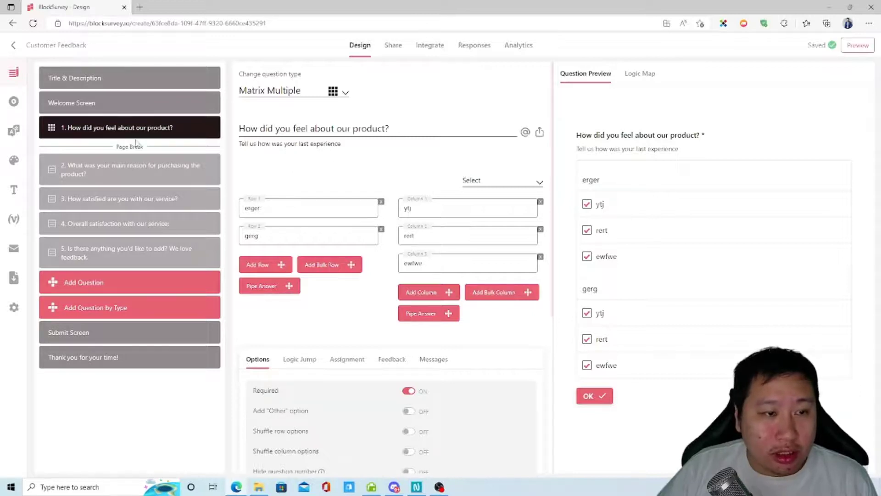
Try the Rating question type on the first question and replace it with the Ranking type
{"action": "left_click", "coordinate": [324, 89]}
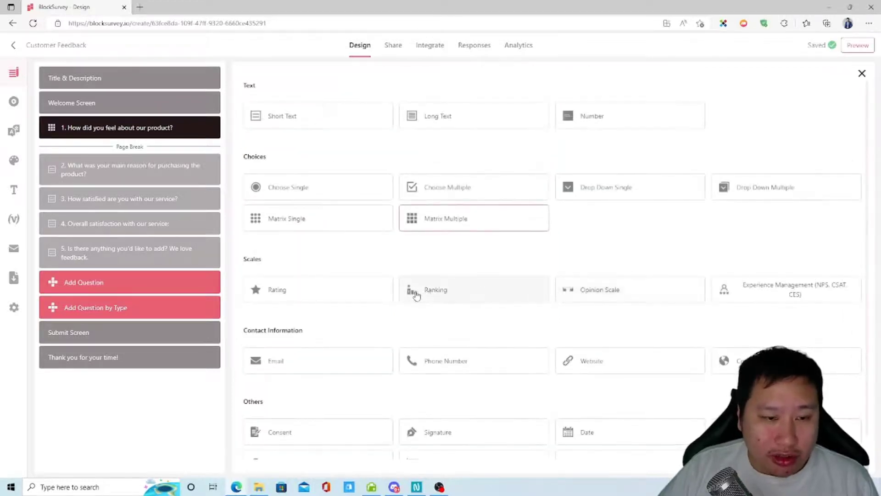
{"action": "left_click", "coordinate": [346, 292]}
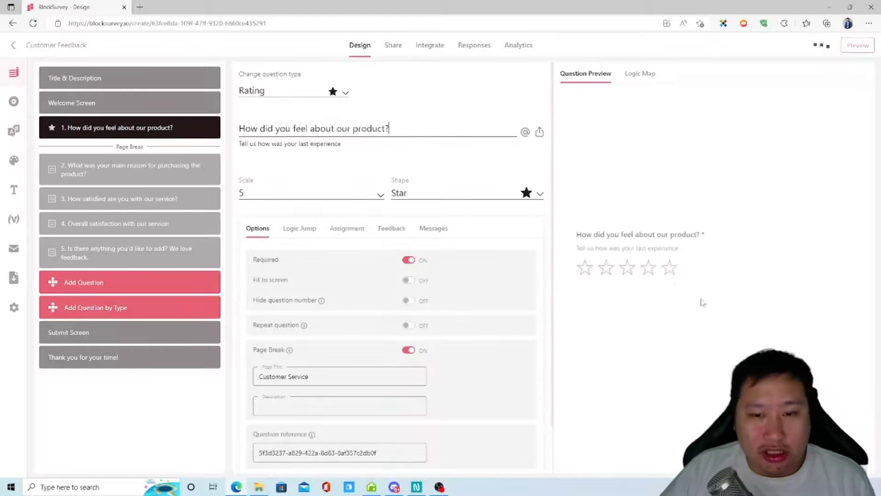
{"action": "left_click", "coordinate": [328, 95]}
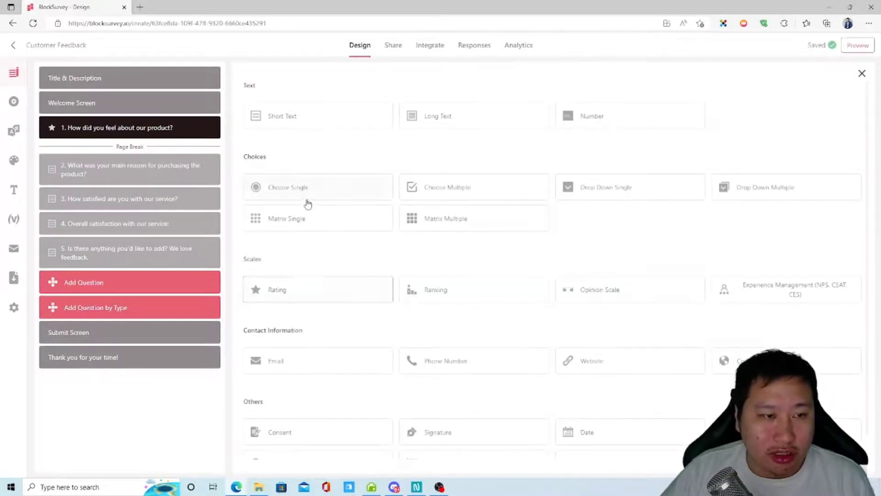
{"action": "left_click", "coordinate": [435, 289]}
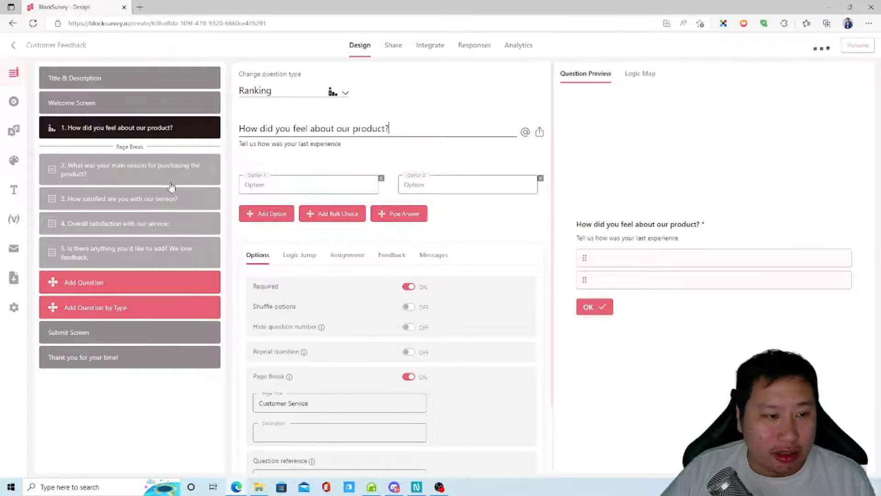
Name the ranking options "123" and "6456" and rank 6456 above 123 in the question preview
{"action": "type", "text": "123"}
{"action": "left_click", "coordinate": [456, 185]}
{"action": "type", "text": "6456"}
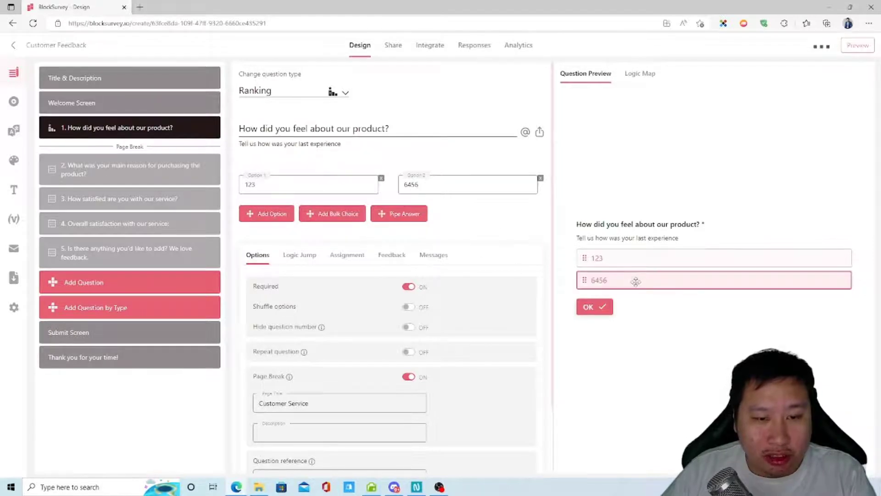
{"action": "left_click_drag", "start_coordinate": [614, 279], "coordinate": [615, 258]}
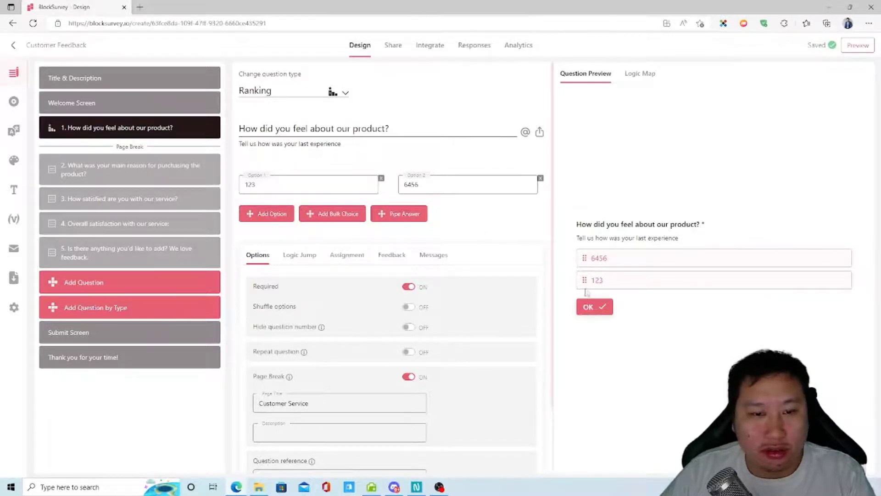
Change the first question's type to Opinion Scale and test it by choosing 5 in the preview
{"action": "left_click", "coordinate": [338, 92]}
{"action": "left_click", "coordinate": [592, 292]}
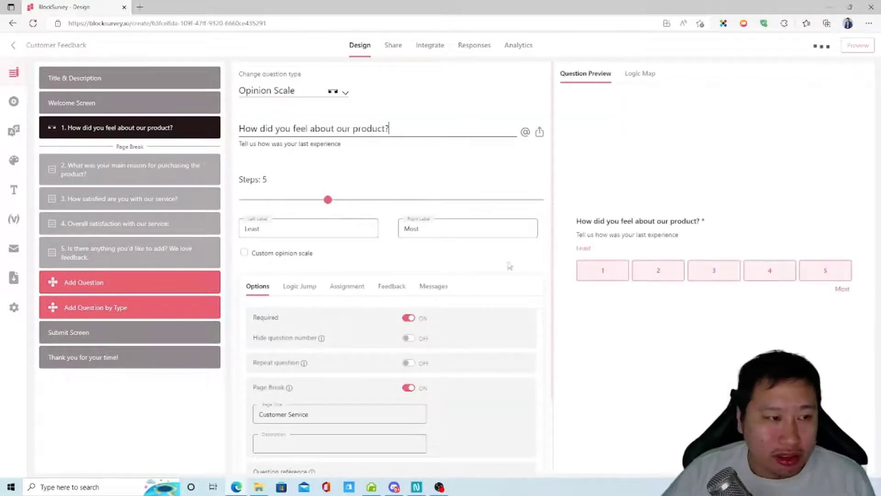
{"action": "left_click", "coordinate": [734, 272]}
{"action": "left_click", "coordinate": [802, 276]}
{"action": "left_click", "coordinate": [791, 275]}
{"action": "left_click", "coordinate": [825, 275]}
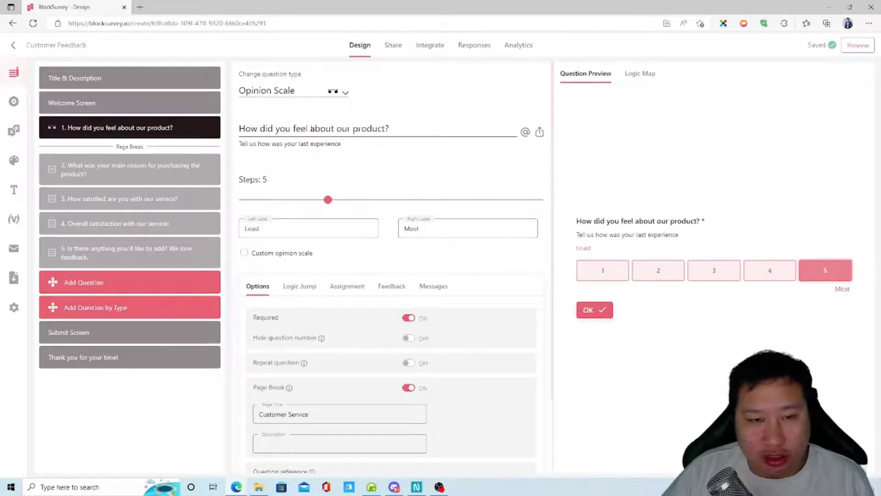
Change the first question's type to Experience Management (NPS, CSAT, CES)
{"action": "left_click", "coordinate": [306, 92]}
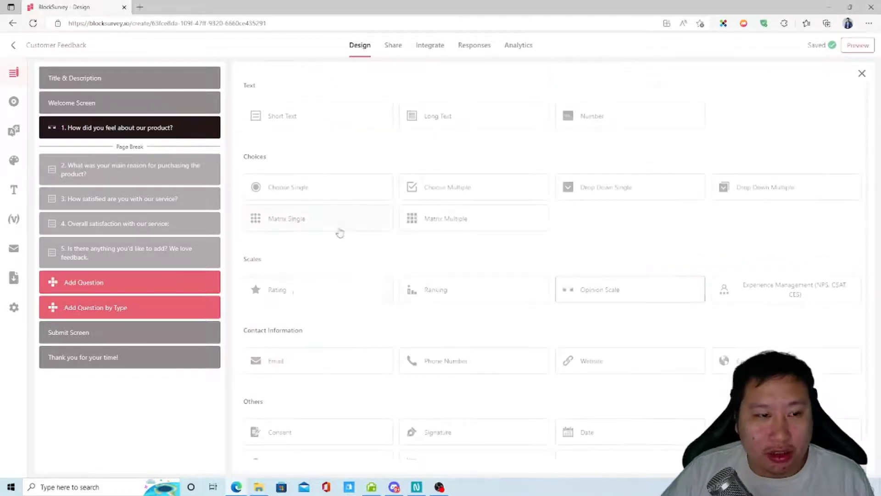
{"action": "left_click", "coordinate": [737, 304]}
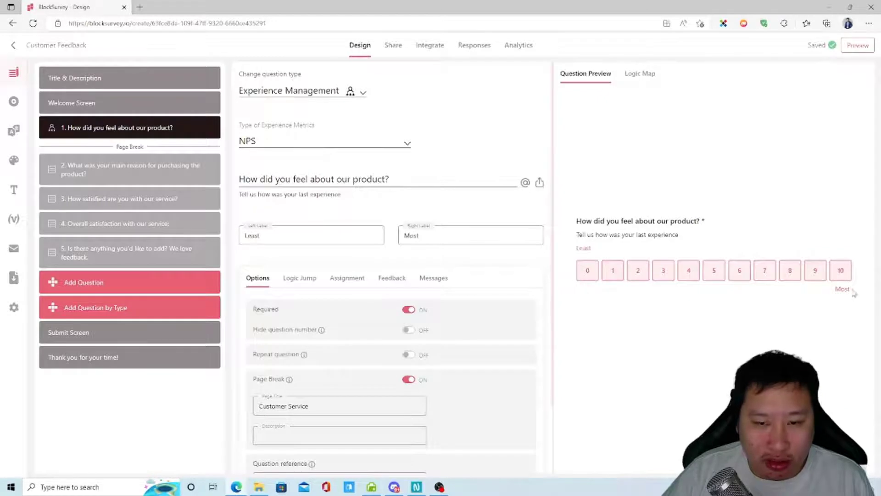
{"action": "left_click", "coordinate": [323, 91]}
{"action": "left_click", "coordinate": [810, 291]}
Try the CSAT metric, switch the experience metric to CES, and set its component type to Choose Single
{"action": "left_click", "coordinate": [291, 145]}
{"action": "left_click", "coordinate": [263, 179]}
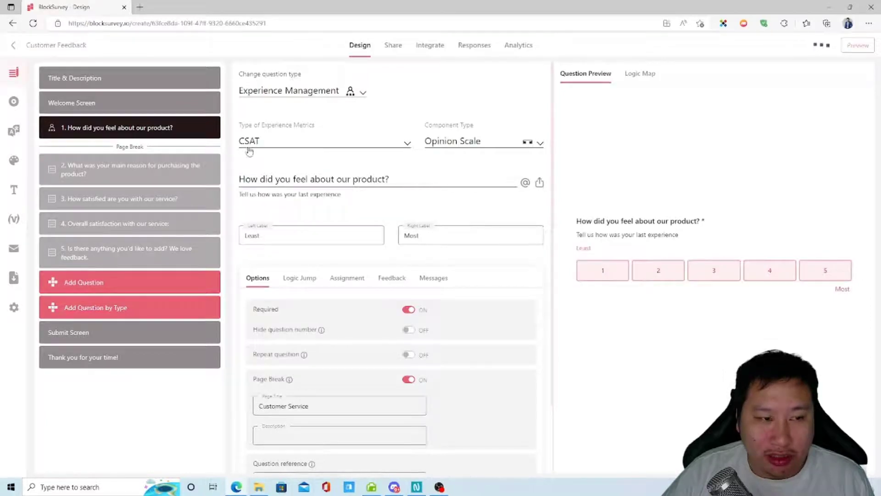
{"action": "left_click", "coordinate": [279, 144]}
{"action": "left_click", "coordinate": [278, 205]}
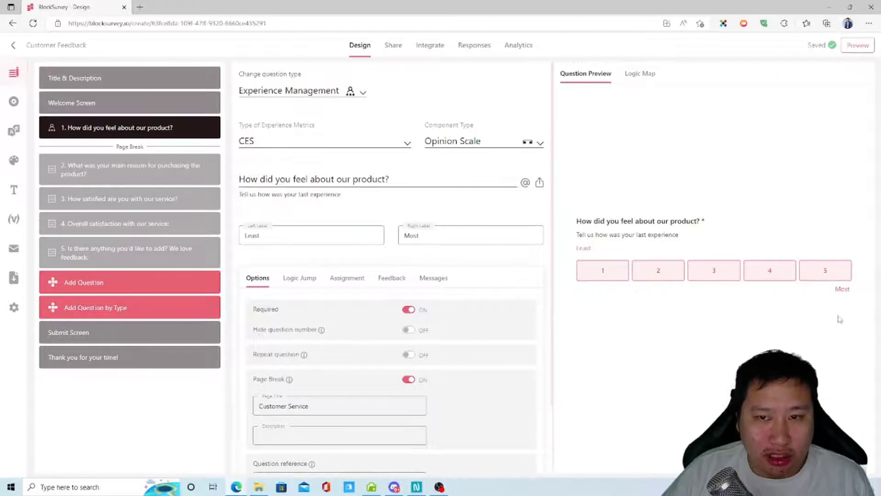
{"action": "left_click", "coordinate": [448, 141]}
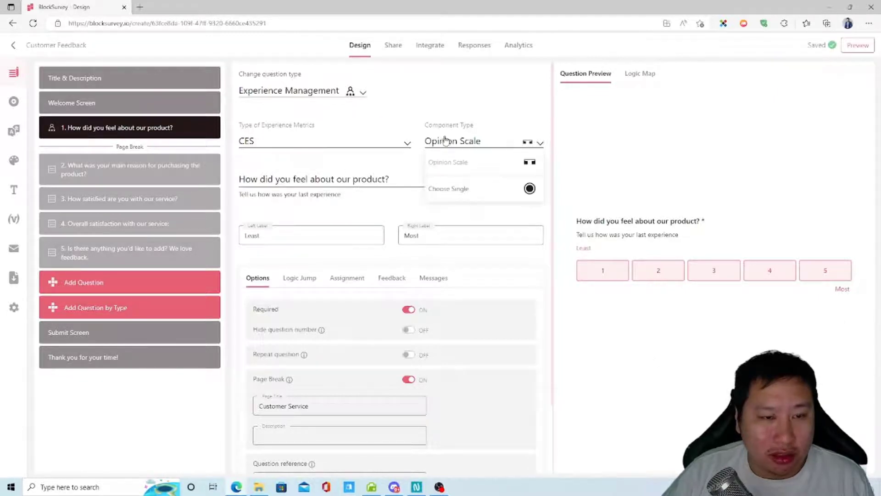
{"action": "left_click", "coordinate": [436, 188]}
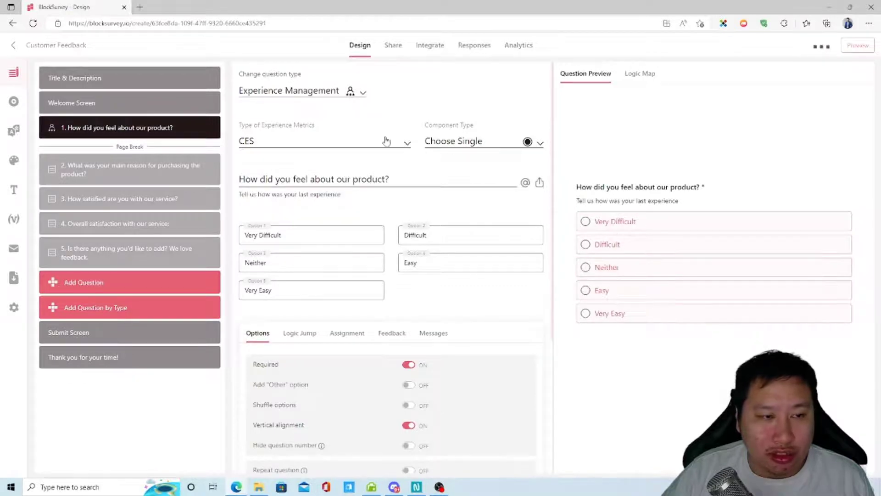
Try the CSAT metric with the Choose Single component and switch the experience metric to NPS
{"action": "left_click", "coordinate": [342, 146]}
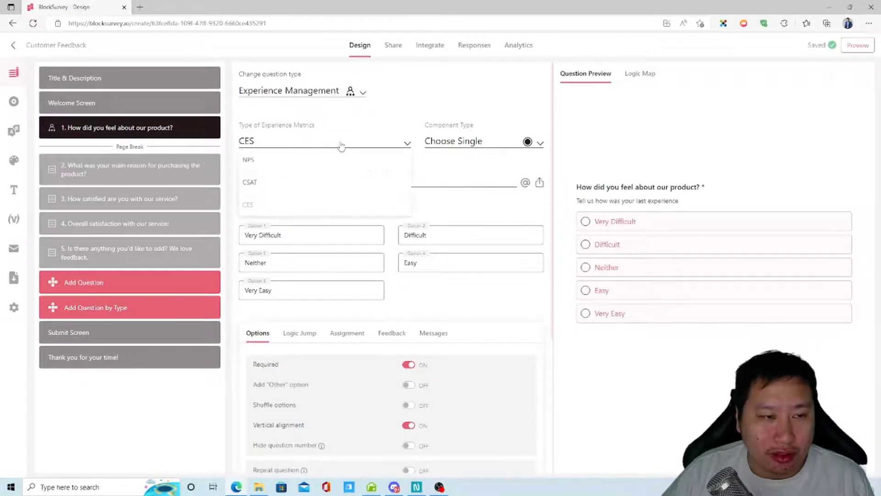
{"action": "left_click", "coordinate": [293, 183]}
{"action": "left_click", "coordinate": [482, 141]}
{"action": "left_click", "coordinate": [464, 184]}
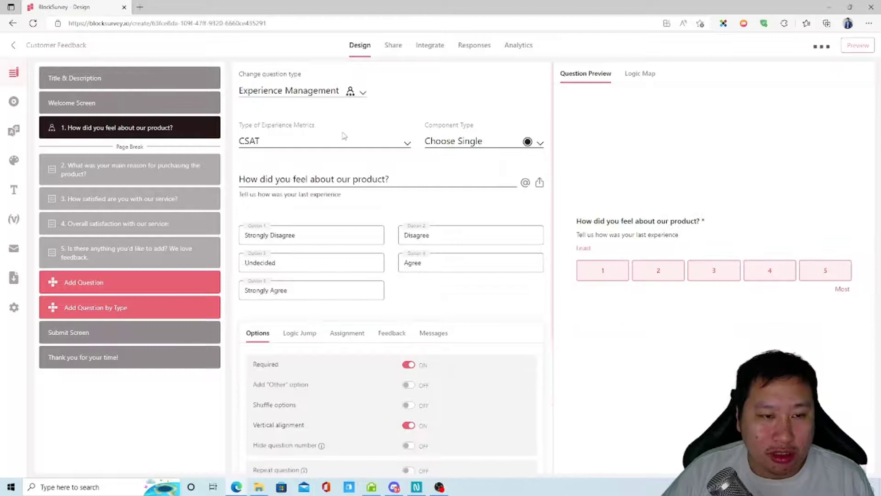
{"action": "left_click", "coordinate": [344, 143]}
{"action": "left_click", "coordinate": [342, 161]}
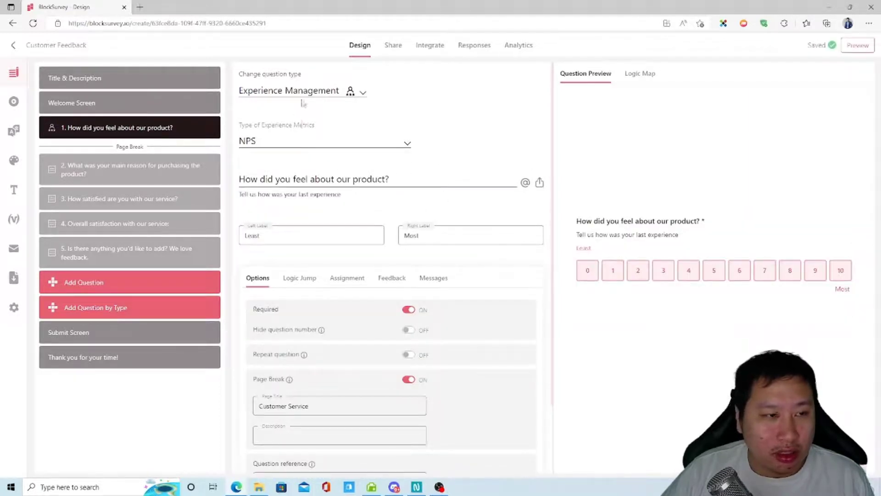
Change the first question's type to Email and read the explanation of the Email Bounce Check option
{"action": "left_click", "coordinate": [290, 91]}
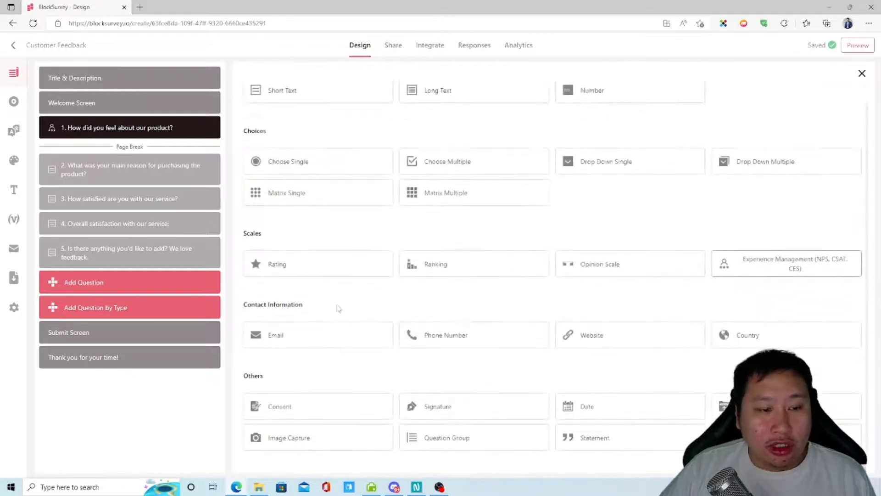
{"action": "left_click", "coordinate": [327, 336]}
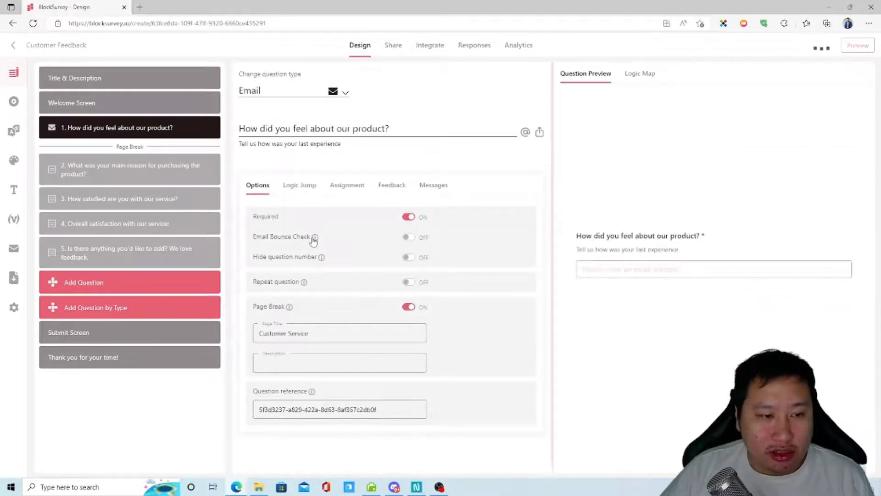
{"action": "mouse_move", "coordinate": [315, 240]}
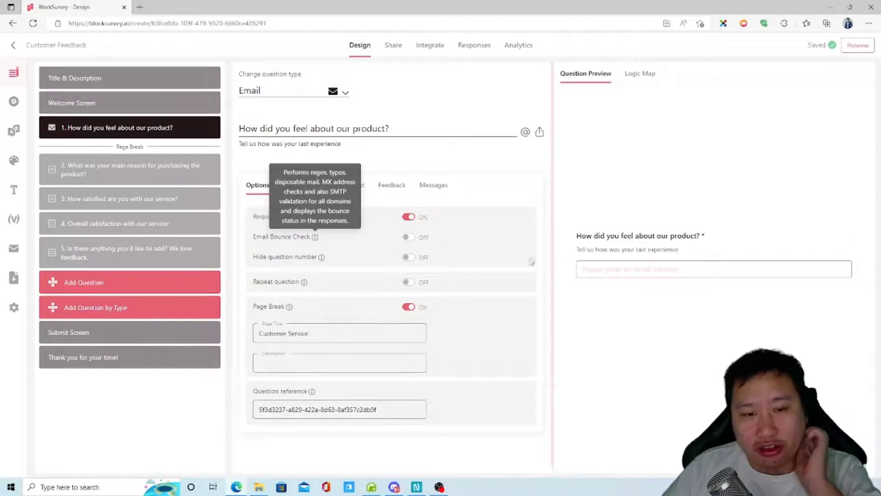
Change the first question's type to Consent and test the "I agree" and "I disagree" choices in the preview
{"action": "left_click", "coordinate": [303, 93]}
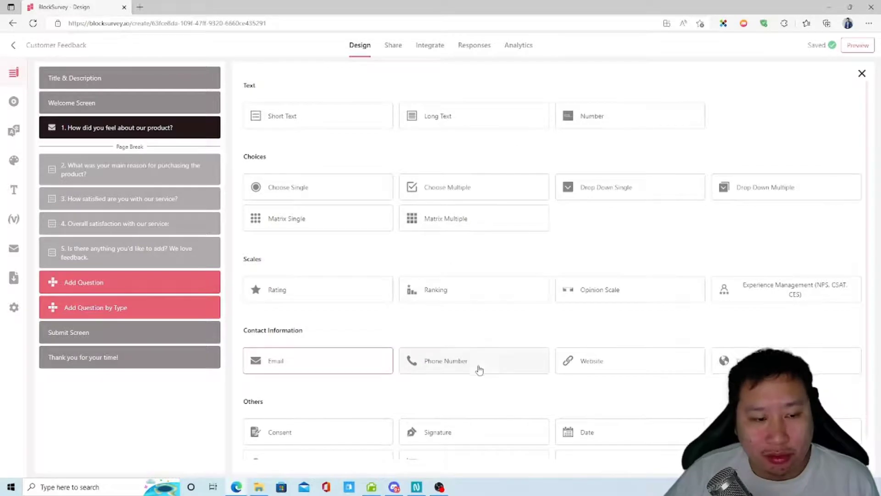
{"action": "scroll", "coordinate": [500, 348], "scroll_direction": "down", "scroll_amount": 1}
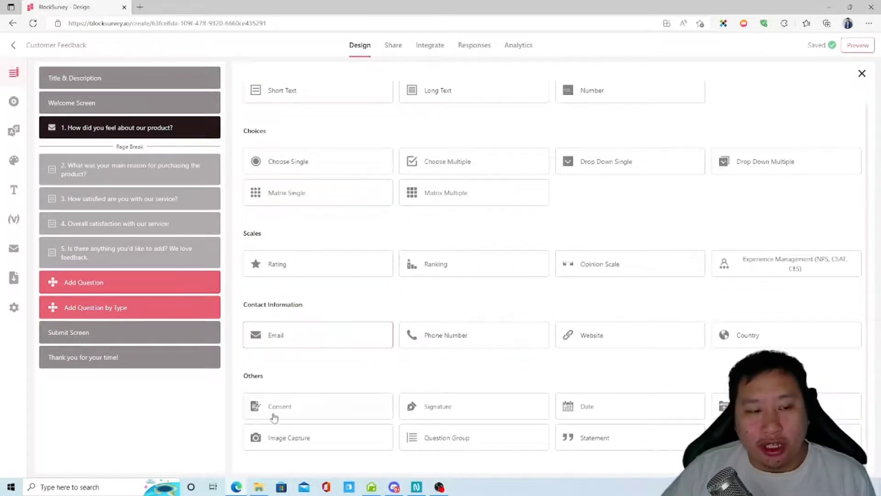
{"action": "left_click", "coordinate": [276, 408]}
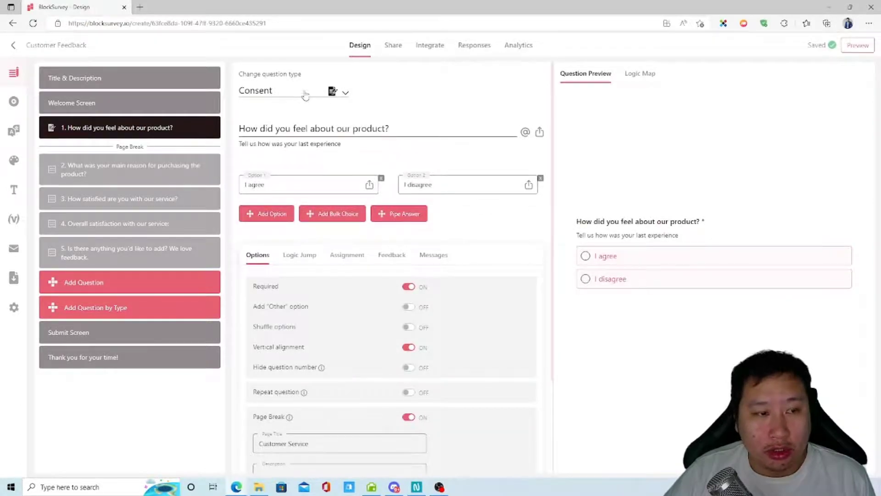
{"action": "left_click", "coordinate": [585, 256]}
{"action": "left_click", "coordinate": [585, 279]}
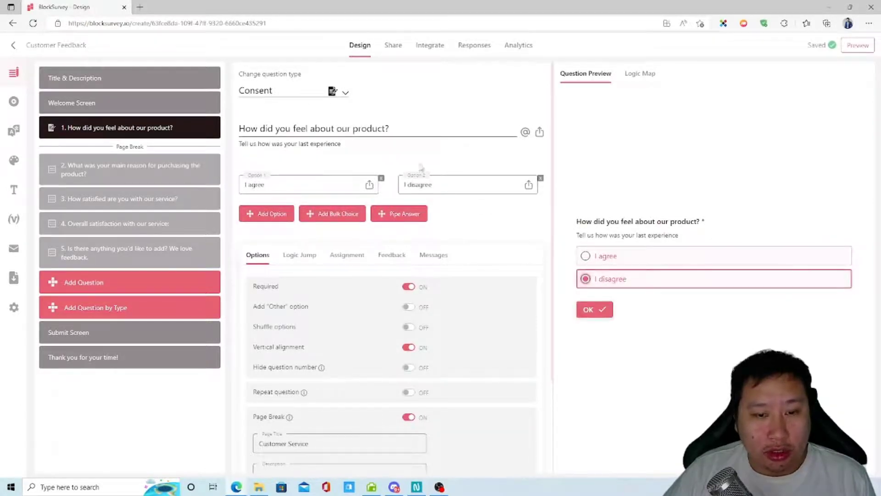
Change the first question's type to Signature and draw a test stroke in the preview's signature area
{"action": "left_click", "coordinate": [289, 92]}
{"action": "scroll", "coordinate": [440, 413], "scroll_direction": "down", "scroll_amount": 1}
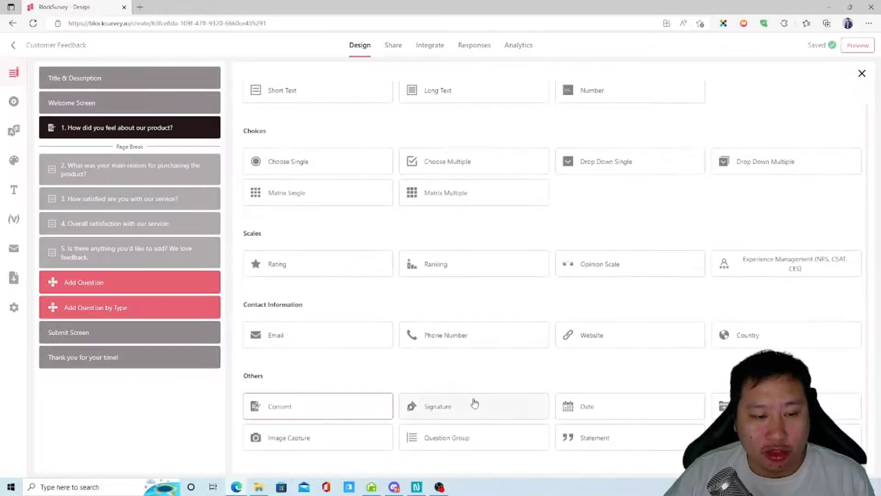
{"action": "left_click", "coordinate": [491, 405]}
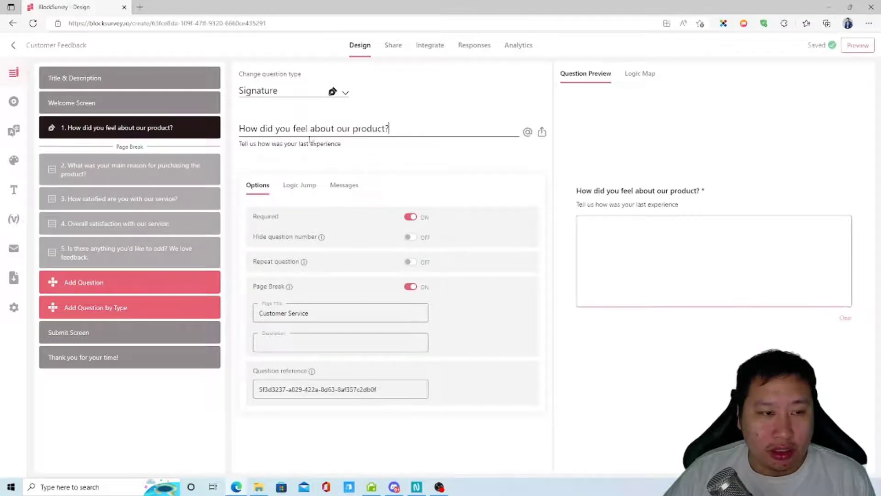
{"action": "mouse_move", "coordinate": [674, 287]}
{"action": "left_mouse_down"}
{"action": "mouse_move", "coordinate": [738, 237]}
{"action": "mouse_move", "coordinate": [713, 293]}
{"action": "mouse_move", "coordinate": [787, 266]}
{"action": "left_mouse_up"}
Change the first question's type to Date
{"action": "left_click", "coordinate": [309, 97]}
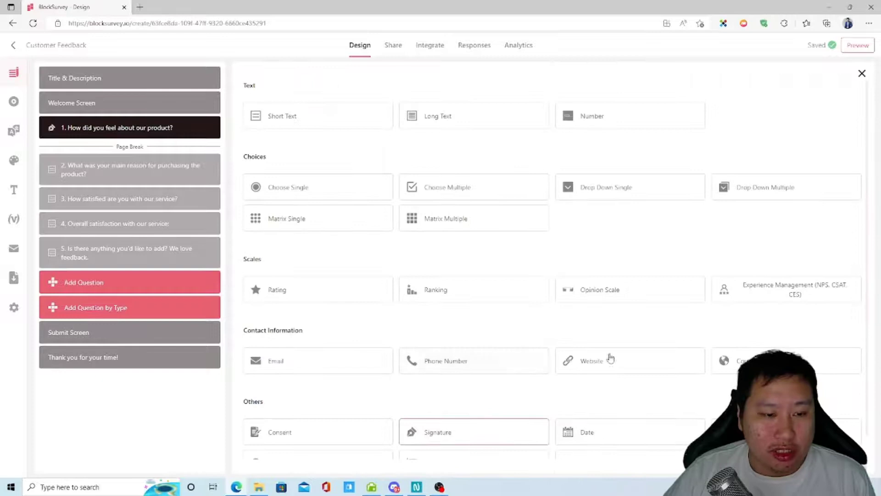
{"action": "left_click", "coordinate": [614, 438]}
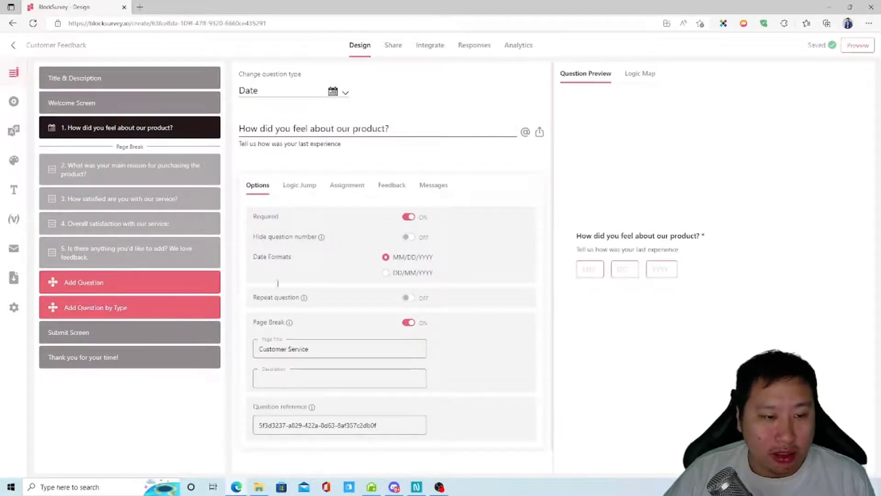
Change the first question's type to Image Capture and allow the preview to use the camera
{"action": "left_click", "coordinate": [320, 92]}
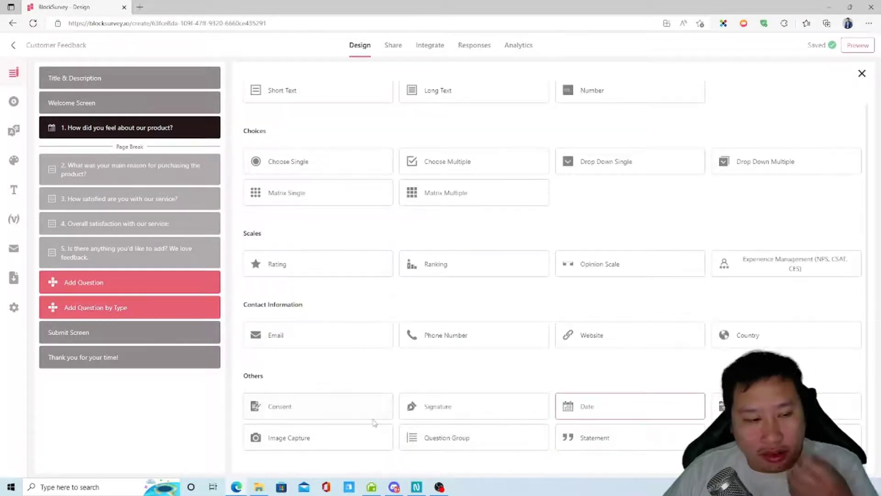
{"action": "left_click", "coordinate": [309, 449]}
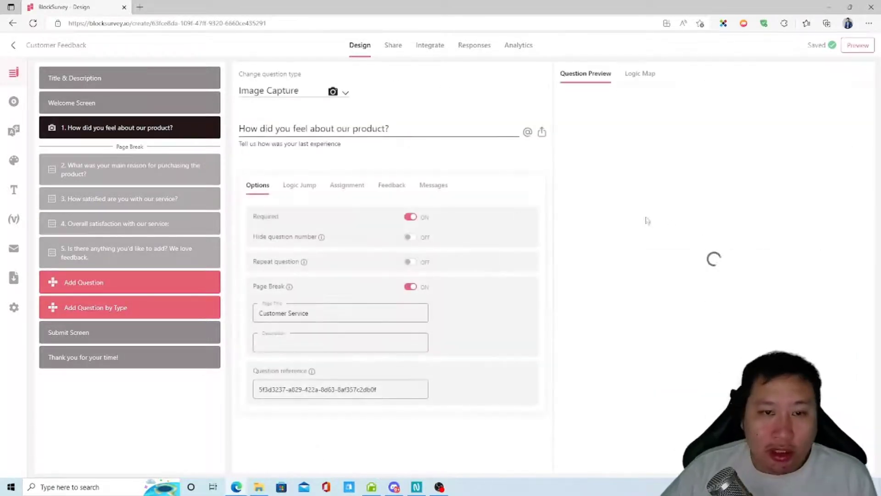
{"action": "left_click", "coordinate": [718, 270]}
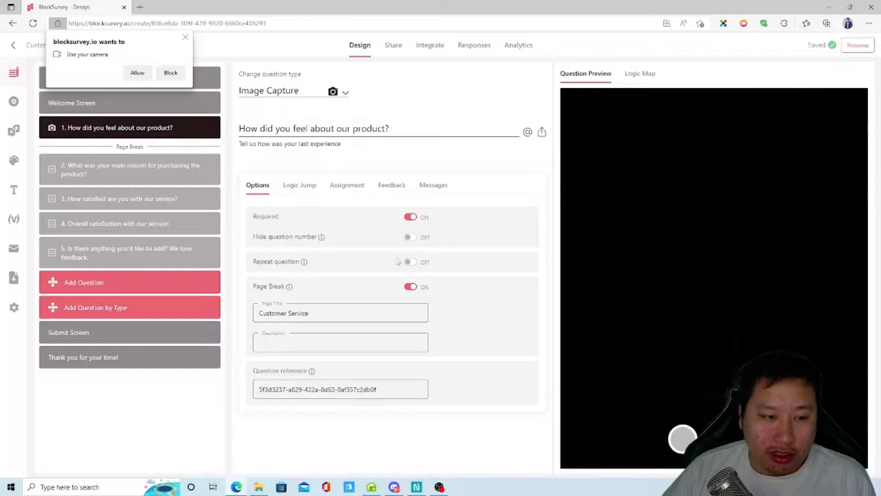
{"action": "left_click", "coordinate": [137, 73]}
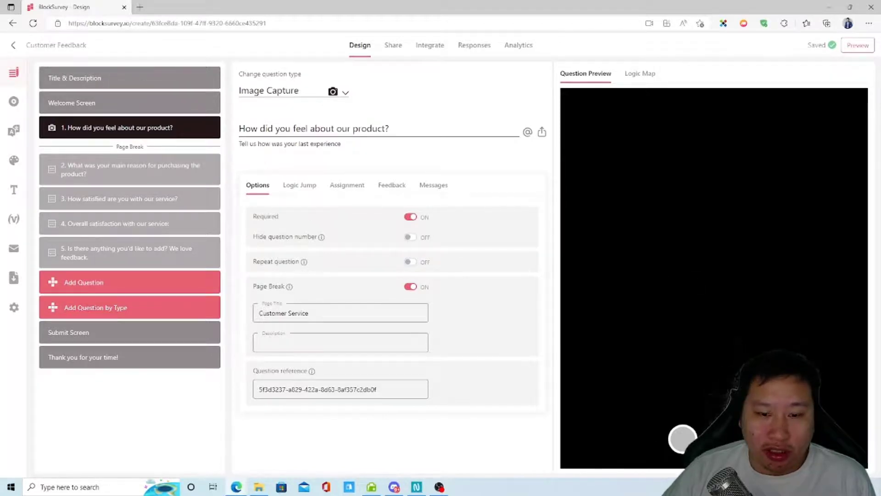
Change the first question's type to Question Group and open its sub-question 1.1
{"action": "left_click", "coordinate": [311, 90]}
{"action": "scroll", "coordinate": [527, 386], "scroll_direction": "down", "scroll_amount": 1}
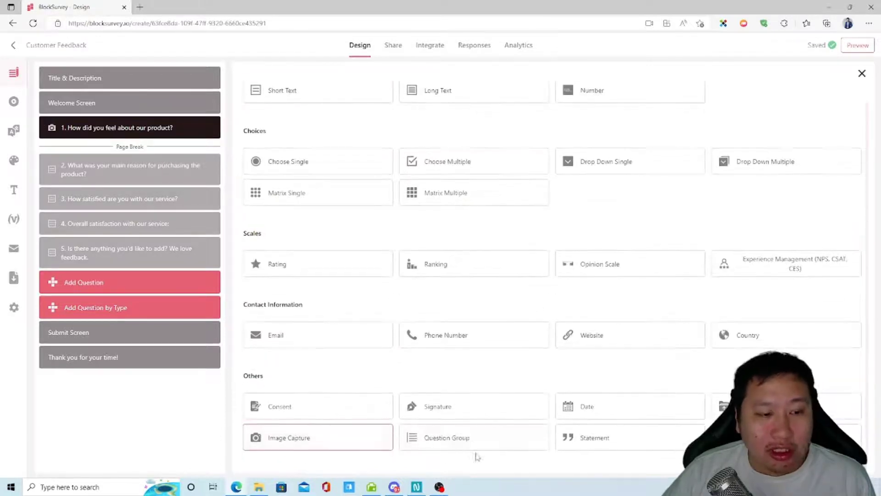
{"action": "left_click", "coordinate": [441, 440]}
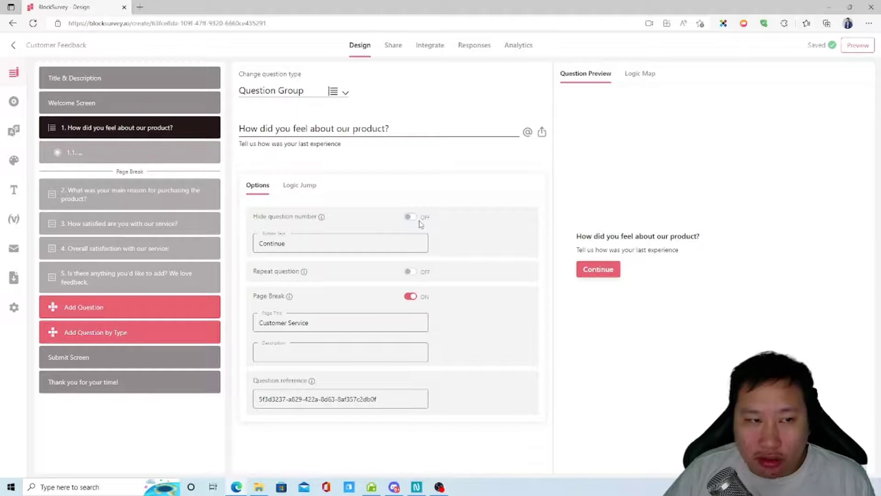
{"action": "left_click", "coordinate": [318, 99]}
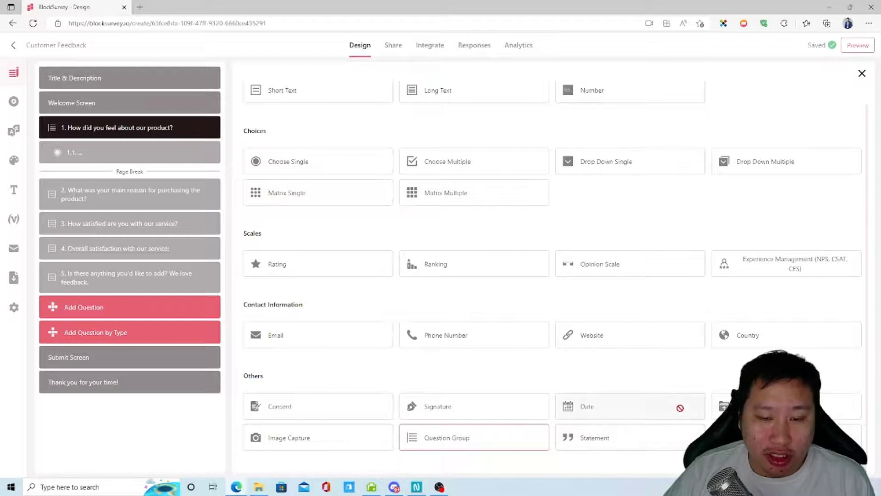
{"action": "left_click", "coordinate": [124, 153]}
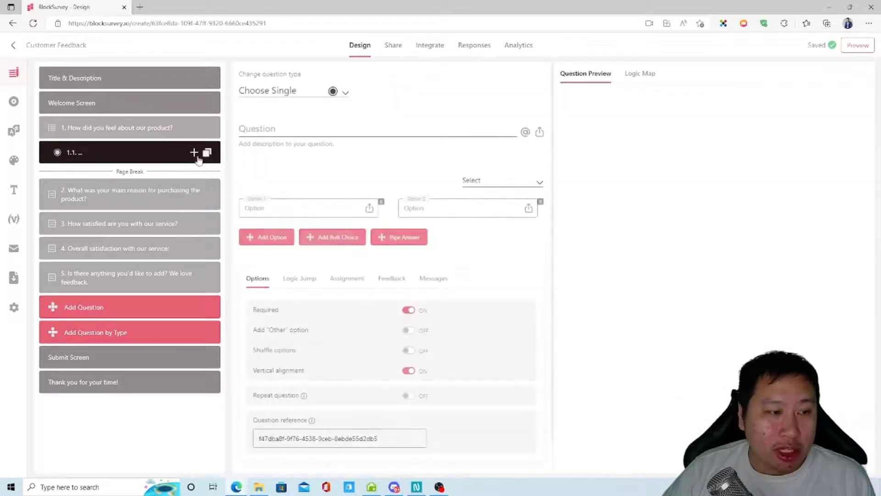
Change the second question's type to Statement and highlight the statement text in the preview
{"action": "left_click", "coordinate": [130, 196]}
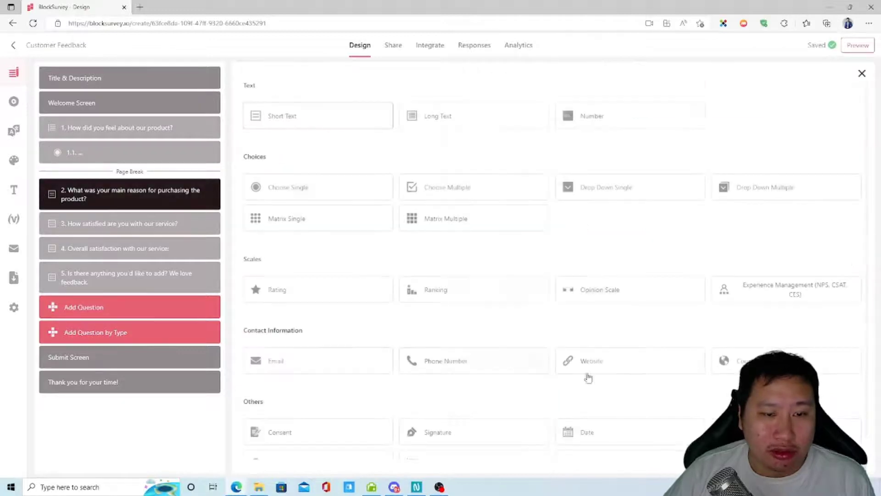
{"action": "scroll", "coordinate": [589, 378], "scroll_direction": "down", "scroll_amount": 2}
{"action": "left_click", "coordinate": [605, 442]}
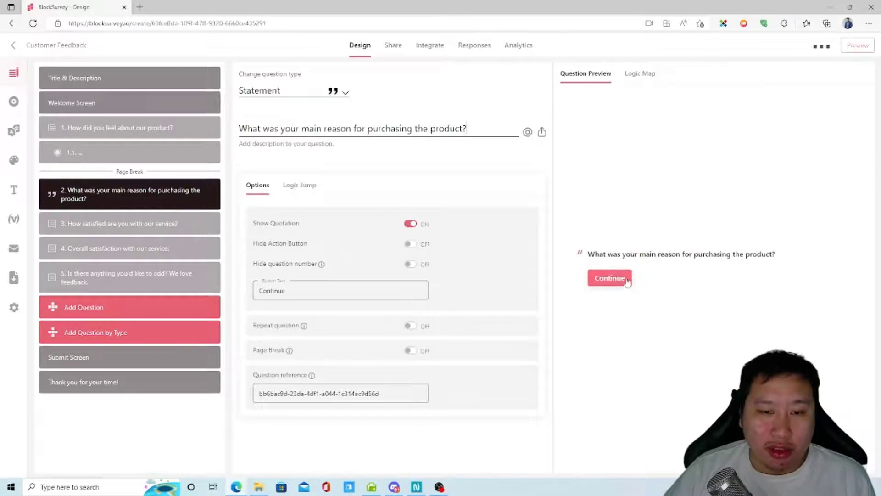
{"action": "left_click_drag", "start_coordinate": [583, 254], "coordinate": [779, 260]}
{"action": "left_click", "coordinate": [778, 260]}
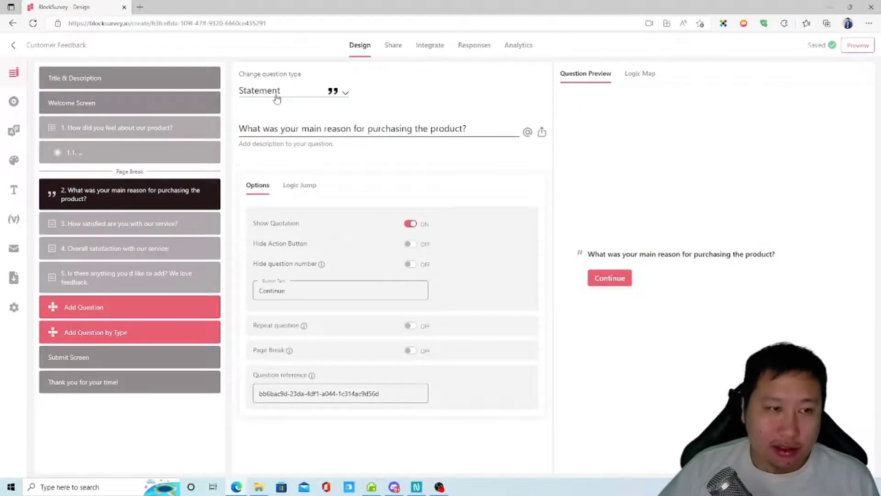
Change the second question's type to Payment and view its message settings
{"action": "scroll", "coordinate": [667, 344], "scroll_direction": "down", "scroll_amount": 1}
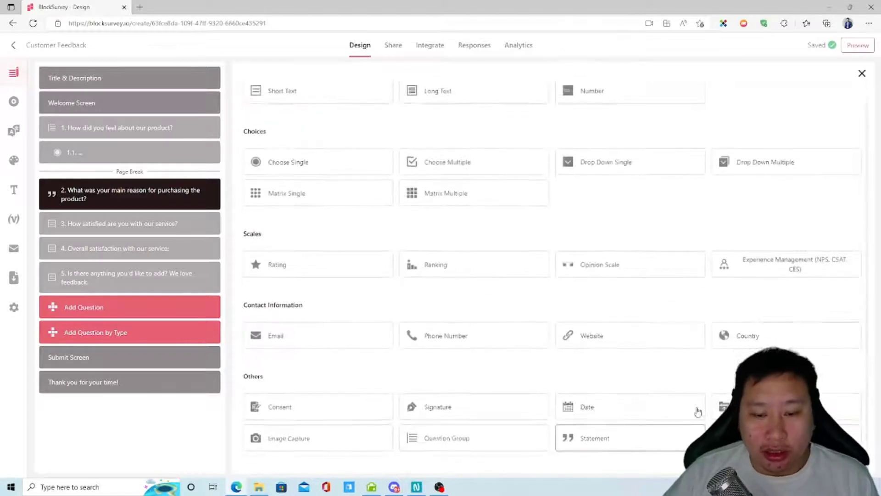
{"action": "left_click", "coordinate": [620, 437]}
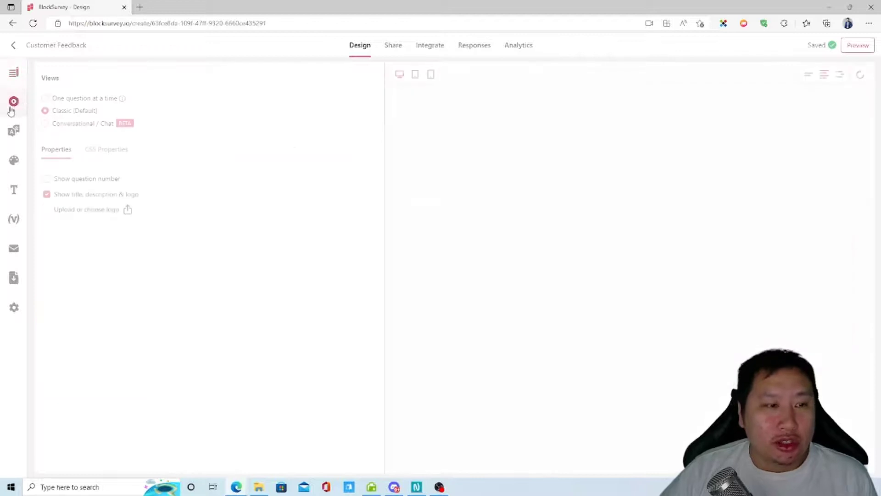
{"action": "left_click", "coordinate": [14, 102]}
{"action": "left_click", "coordinate": [16, 77]}
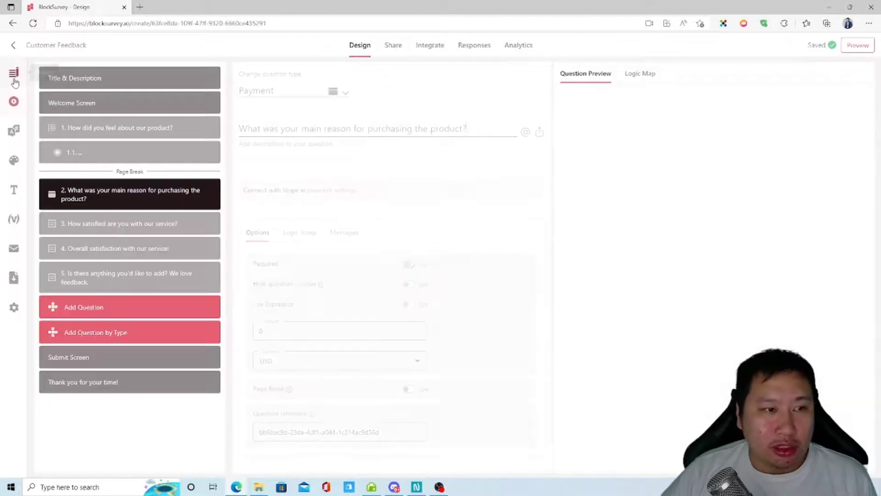
{"action": "left_click", "coordinate": [344, 233]}
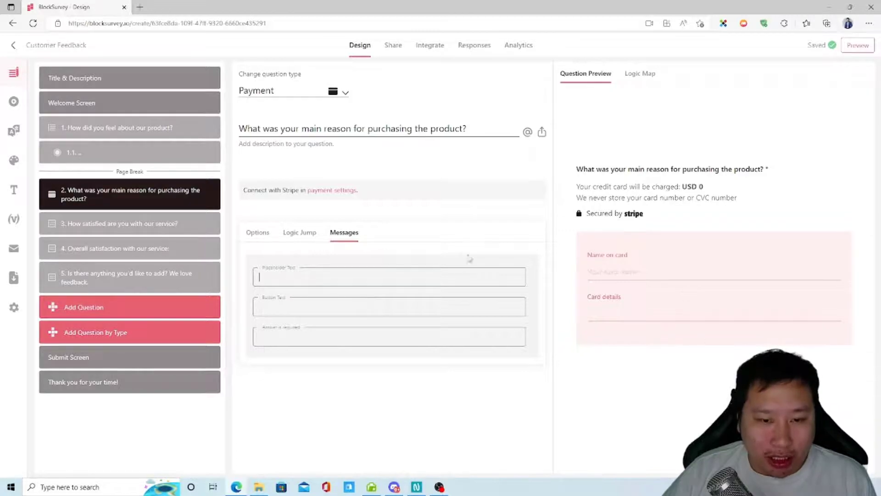
Change the second question's type to Short Text, show its message settings and enter the test answer "asd" in the preview
{"action": "left_click", "coordinate": [287, 90]}
{"action": "left_click", "coordinate": [288, 115]}
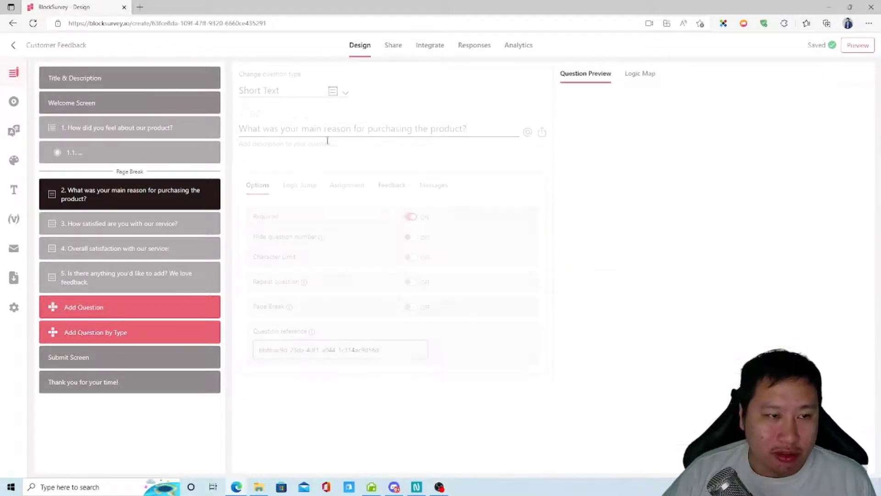
{"action": "left_click", "coordinate": [431, 185]}
{"action": "left_click", "coordinate": [296, 231]}
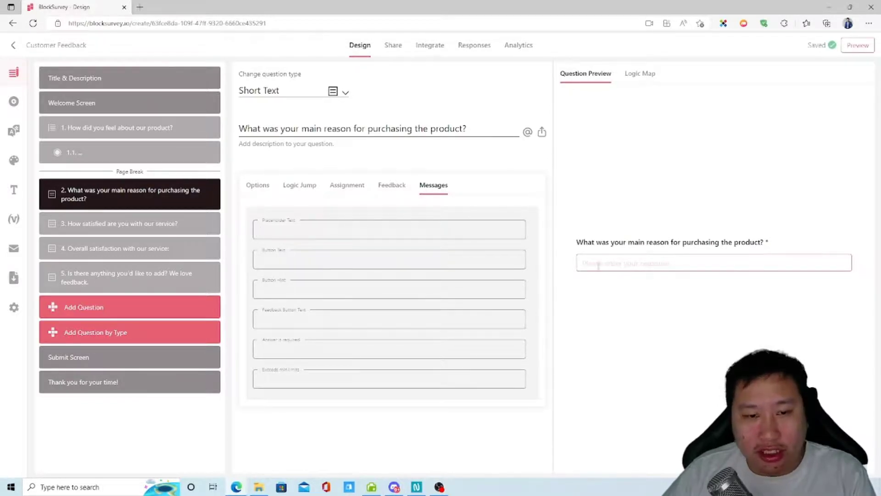
{"action": "left_click", "coordinate": [638, 269]}
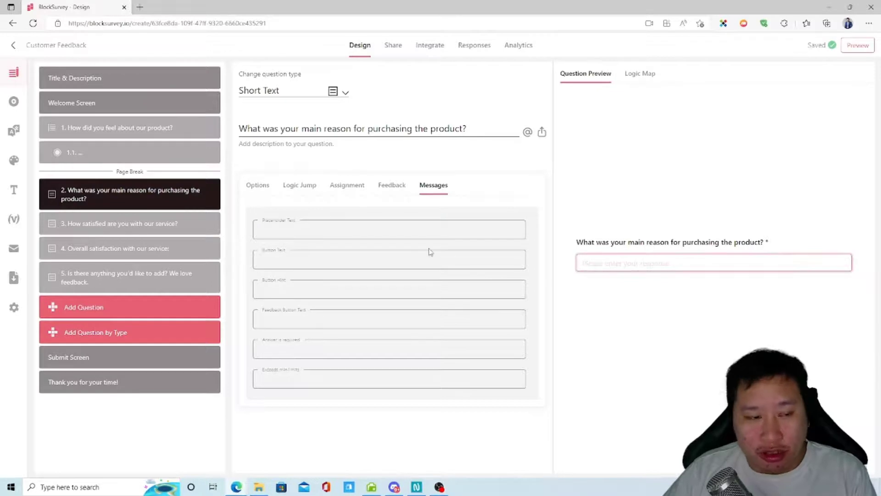
{"action": "type", "text": "asd"}
Set the second question's placeholder text to "dsfvsd" and its button text to "fdbfd"
{"action": "left_click", "coordinate": [325, 237]}
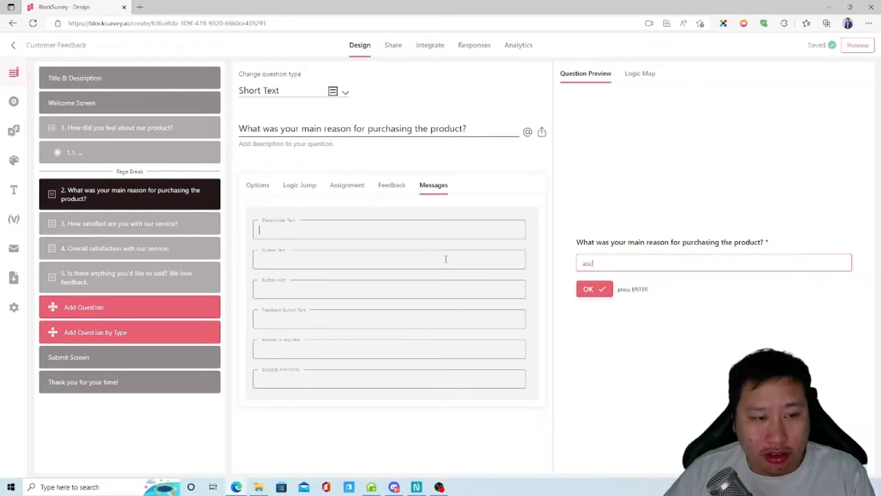
{"action": "type", "text": "sd"}
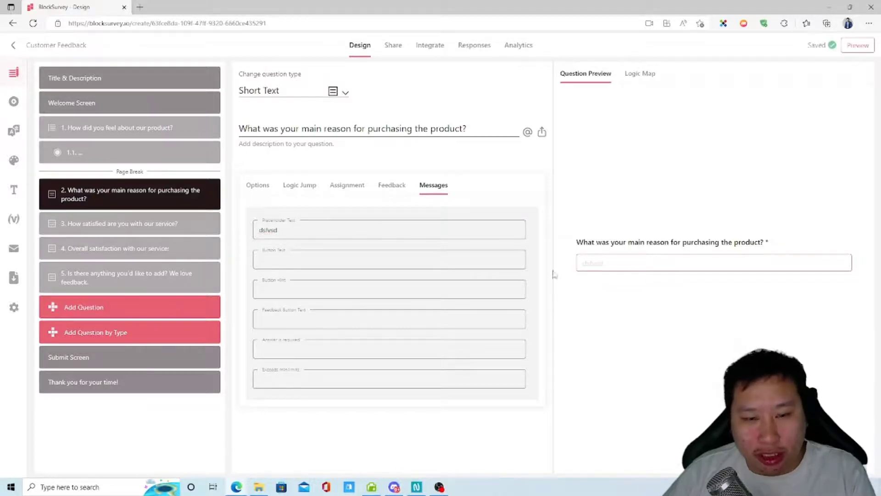
{"action": "type", "text": "fdbfc"}
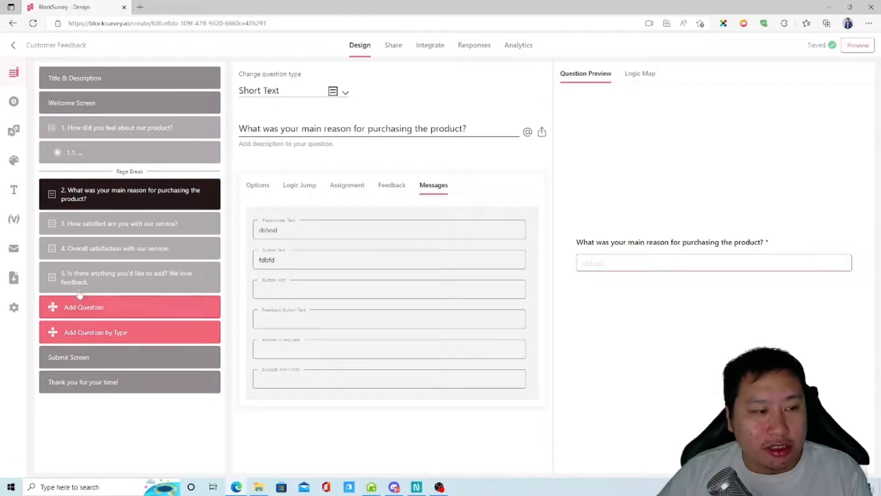
Compare the settings of the submit screen and the thank-you screen, and read the explanation of the Parent redirect option
{"action": "left_click", "coordinate": [122, 355]}
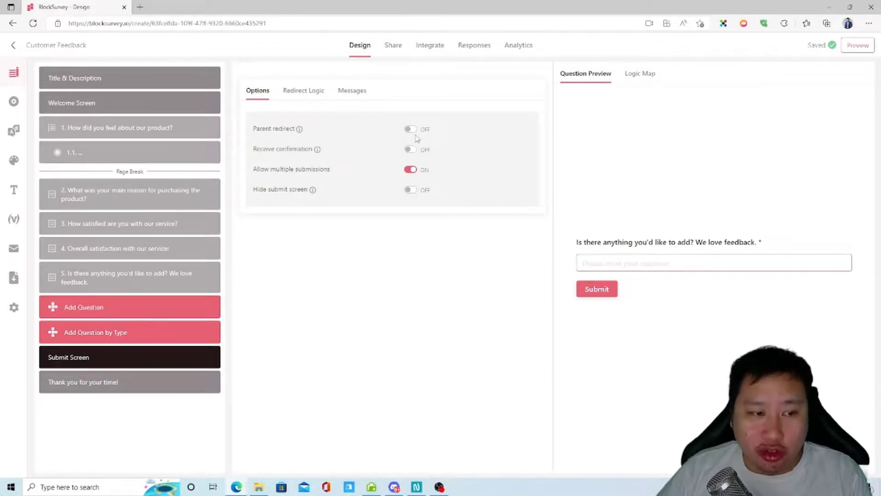
{"action": "mouse_move", "coordinate": [299, 131]}
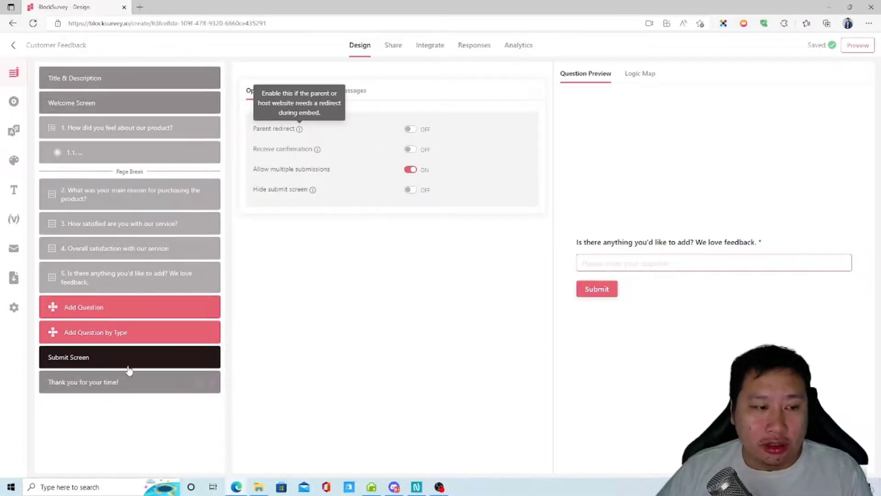
{"action": "left_click", "coordinate": [128, 381]}
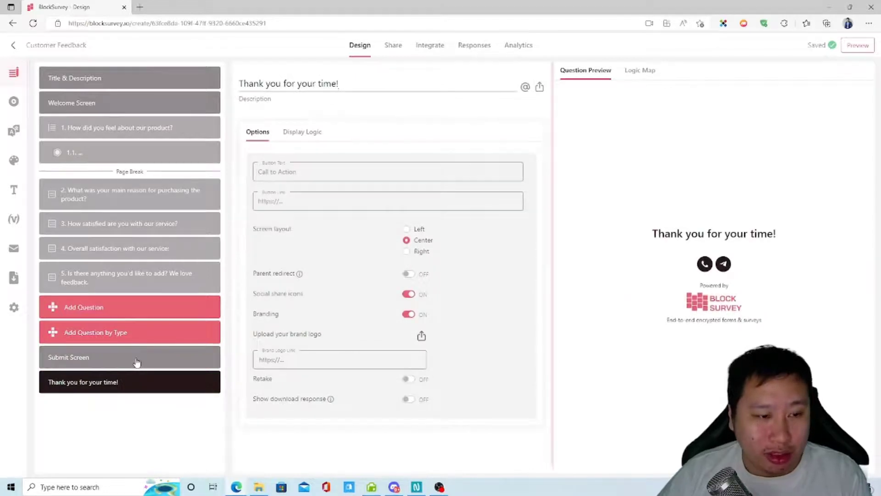
{"action": "left_click", "coordinate": [137, 362]}
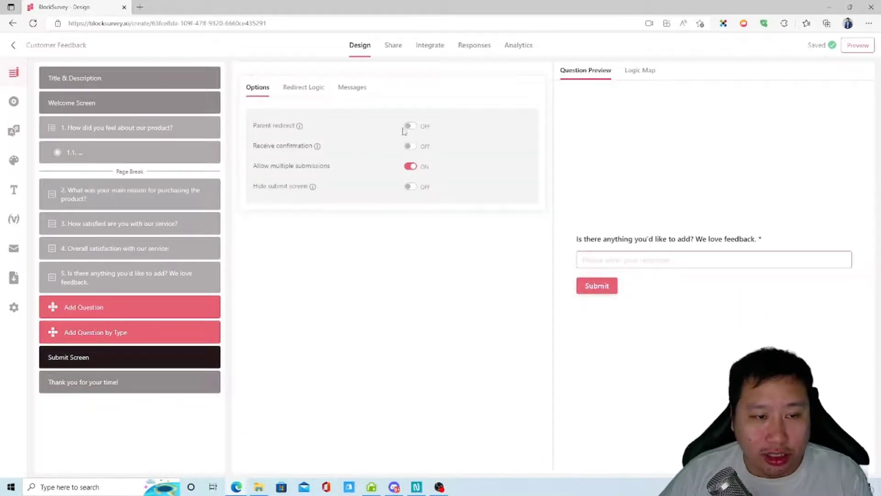
{"action": "left_click", "coordinate": [104, 390]}
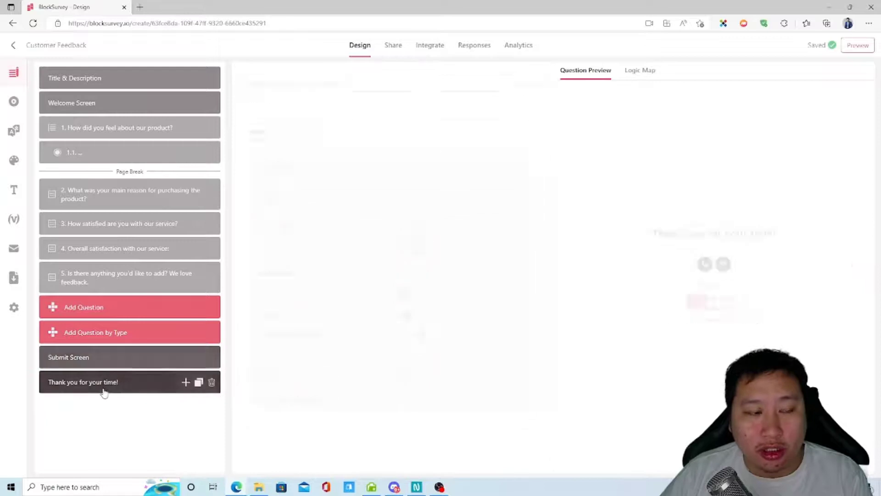
{"action": "left_click", "coordinate": [120, 363]}
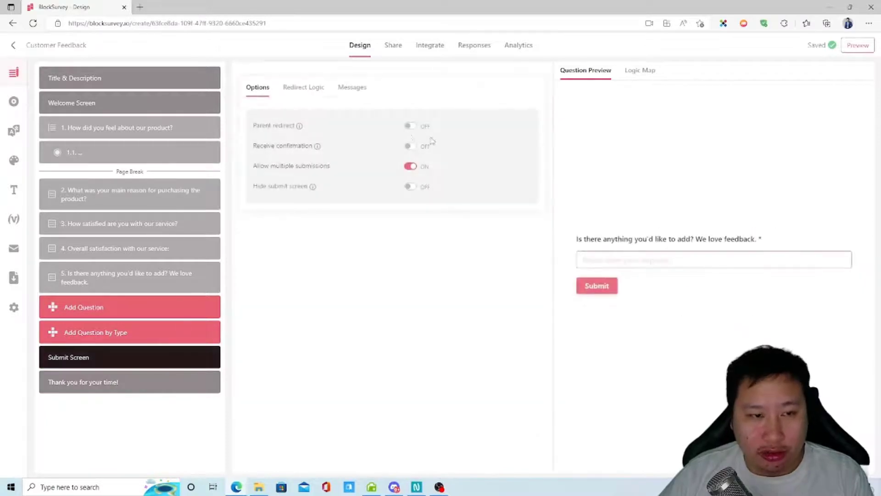
Try the submit screen's Parent redirect, Receive confirmation and Hide submit screen options, switching each on and back off
{"action": "left_click", "coordinate": [408, 126]}
{"action": "left_click", "coordinate": [408, 126]}
{"action": "mouse_move", "coordinate": [299, 127]}
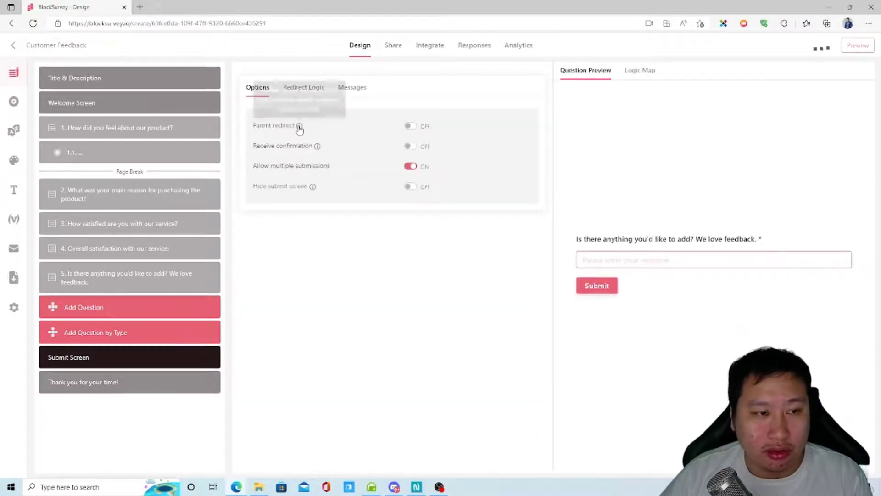
{"action": "left_click", "coordinate": [407, 146]}
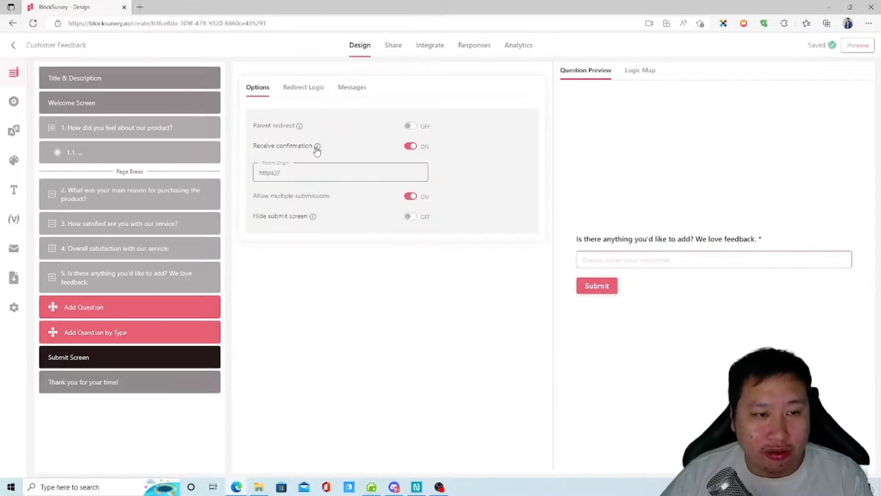
{"action": "mouse_move", "coordinate": [317, 150]}
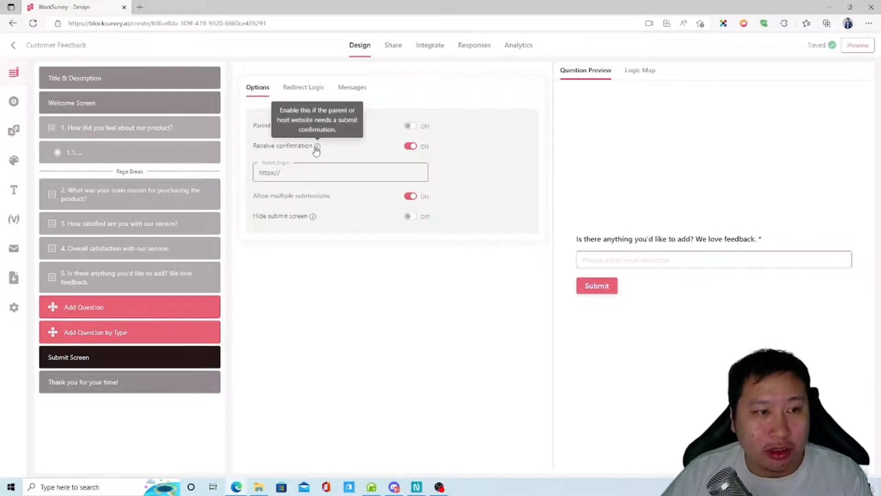
{"action": "left_click", "coordinate": [418, 147]}
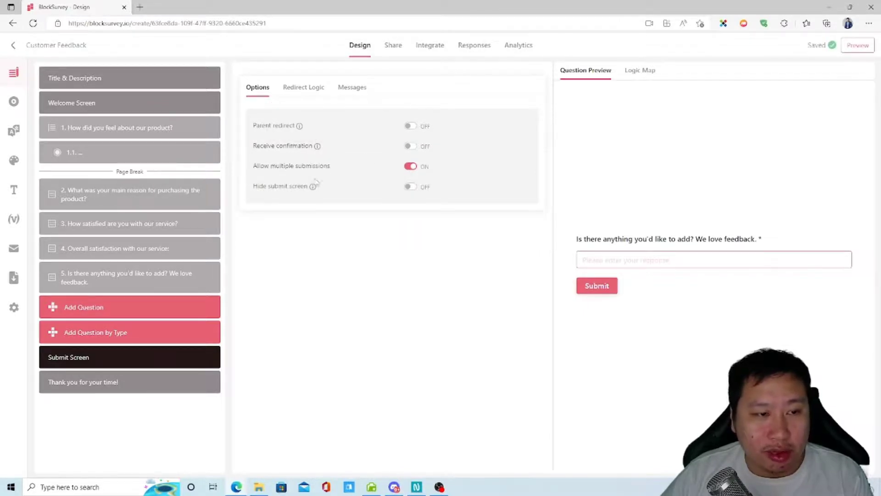
{"action": "mouse_move", "coordinate": [319, 151]}
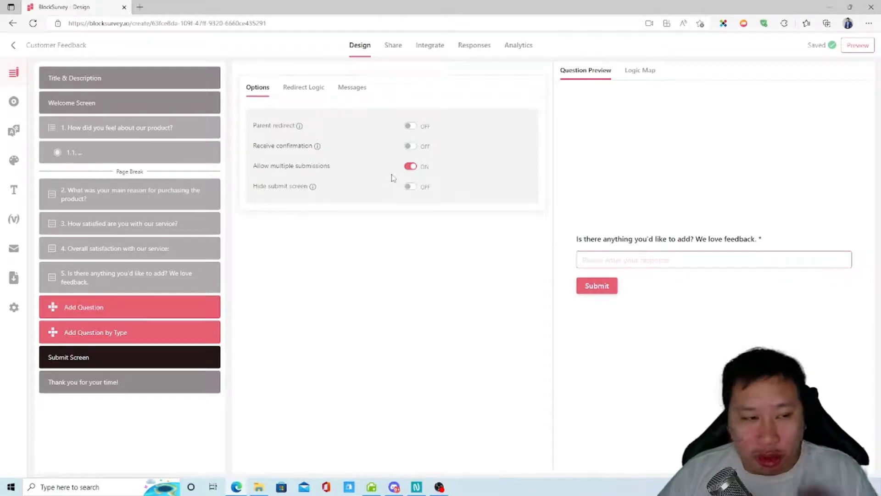
{"action": "left_click", "coordinate": [411, 187]}
{"action": "left_click", "coordinate": [411, 186]}
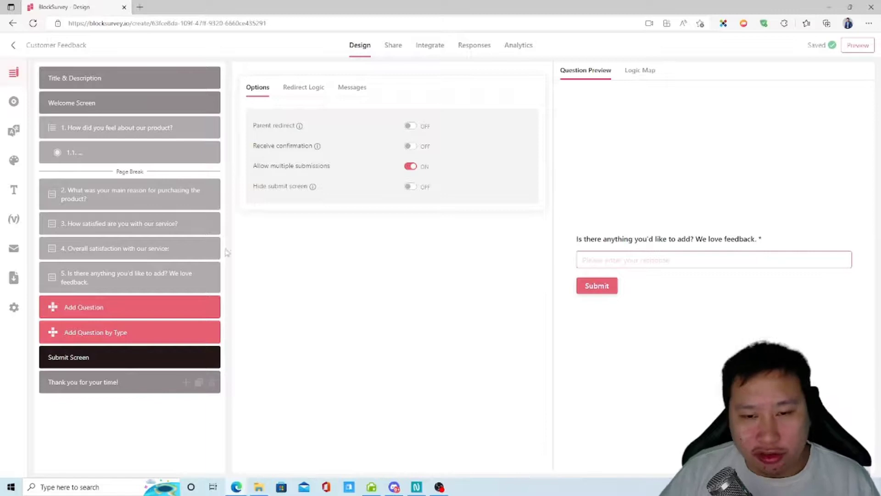
Look through the submit screen's Redirect Logic and Messages settings
{"action": "left_click", "coordinate": [305, 89]}
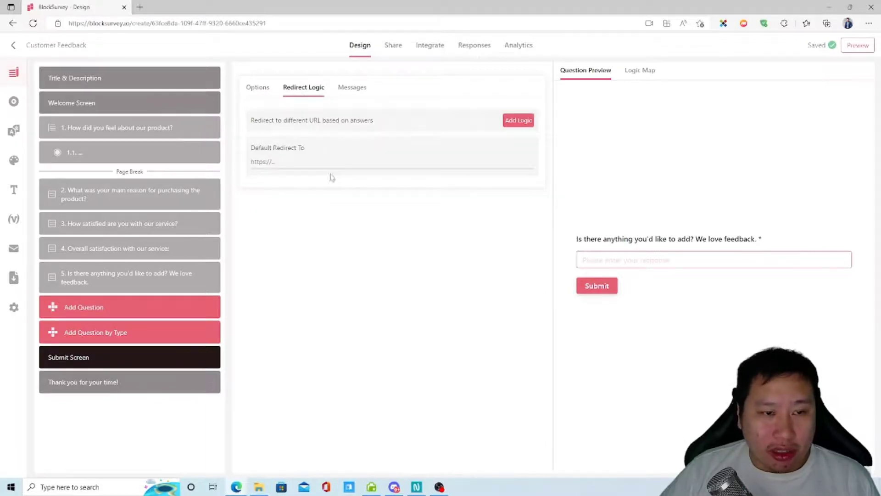
{"action": "left_click", "coordinate": [349, 88]}
{"action": "left_click", "coordinate": [266, 90]}
{"action": "left_click", "coordinate": [304, 87]}
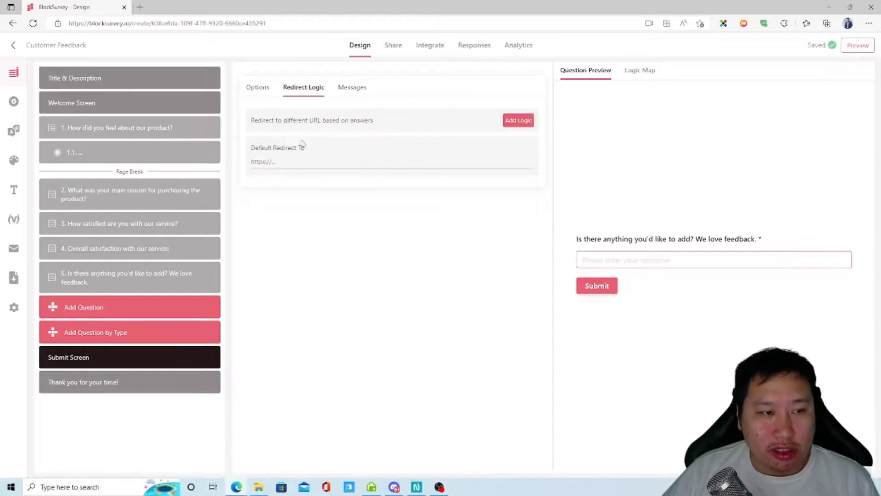
Add a Logic Jump rule to the second question and look through its available jump destinations without choosing one
{"action": "left_click", "coordinate": [89, 199]}
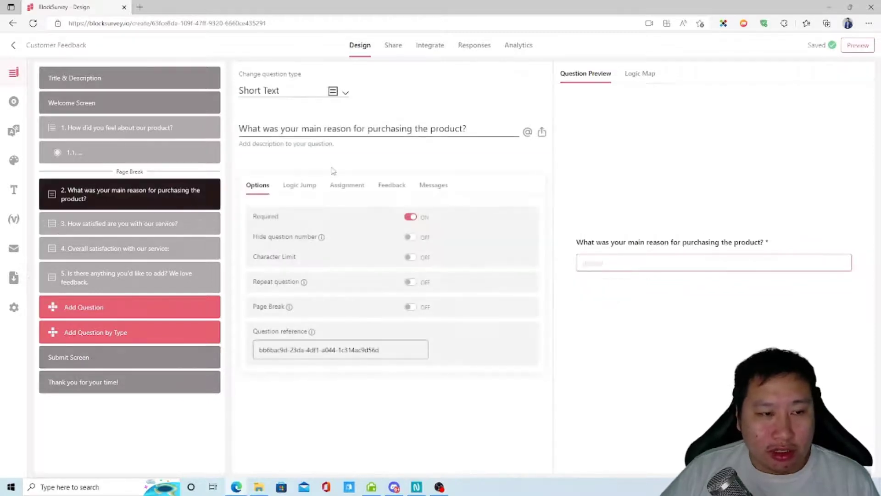
{"action": "left_click", "coordinate": [301, 185]}
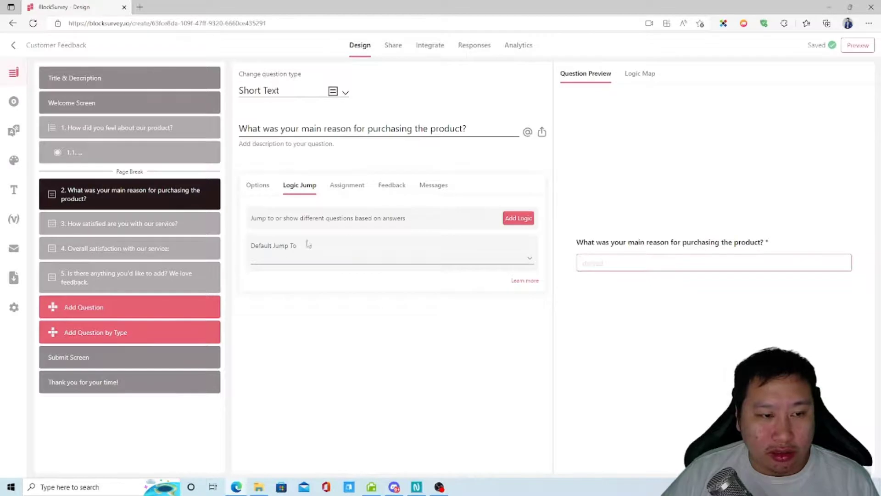
{"action": "left_click", "coordinate": [373, 258]}
{"action": "left_click", "coordinate": [354, 234]}
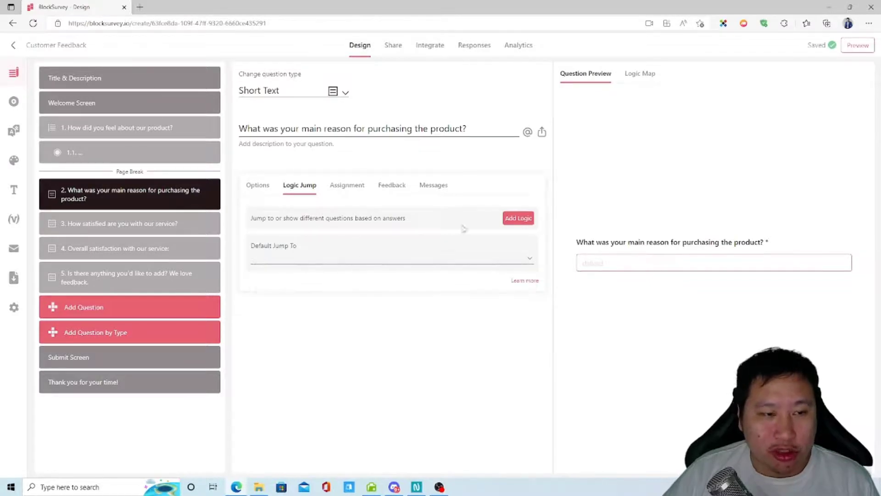
{"action": "left_click", "coordinate": [510, 219]}
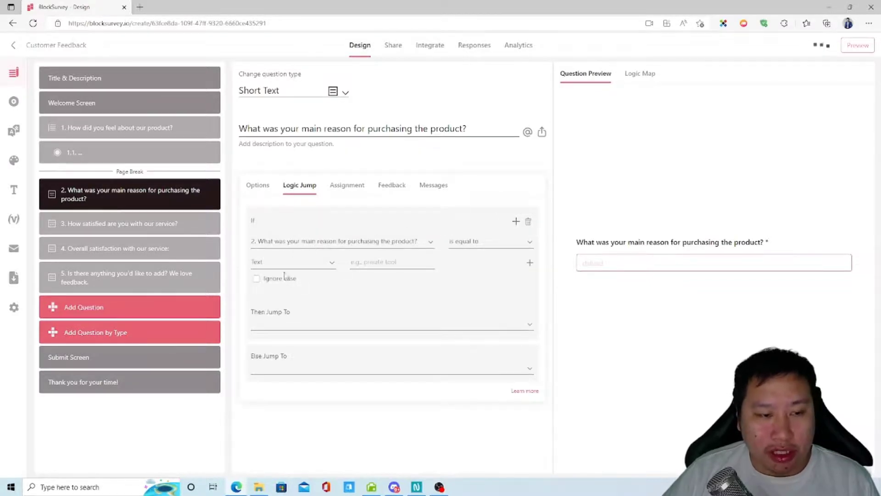
{"action": "left_click", "coordinate": [313, 325]}
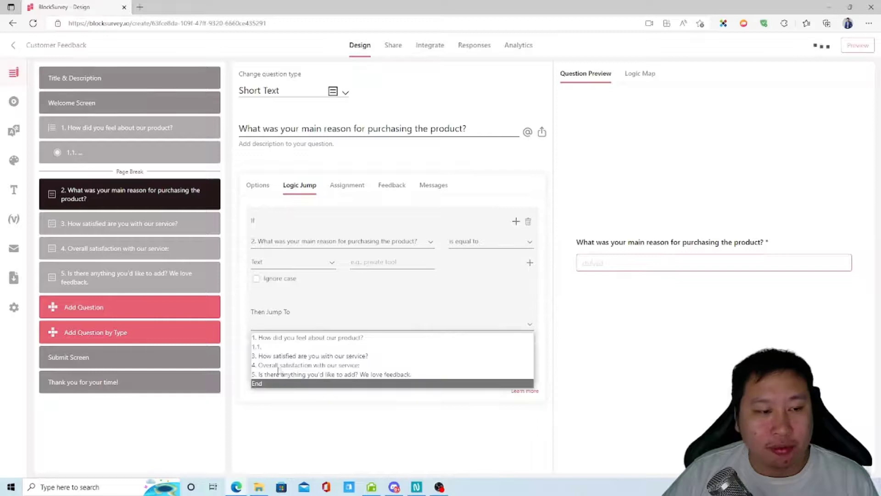
{"action": "left_click", "coordinate": [315, 446]}
{"action": "left_click", "coordinate": [290, 381]}
{"action": "left_click", "coordinate": [255, 432]}
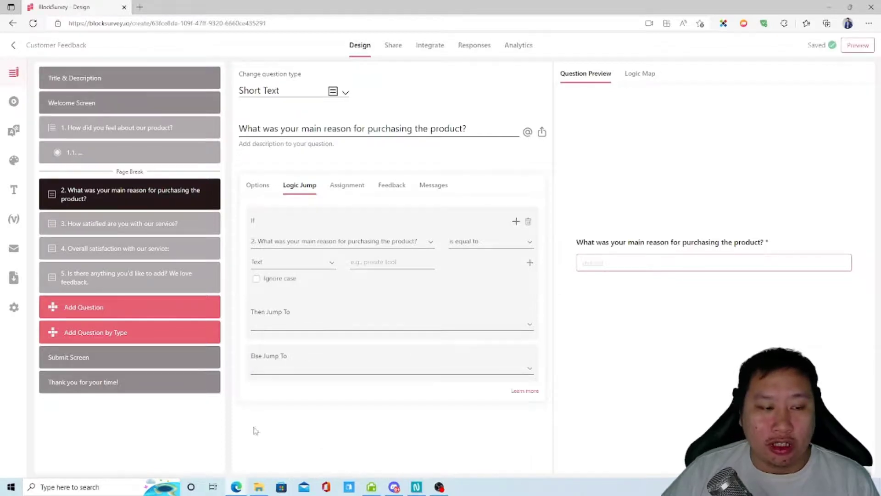
Set the thank-you screen's button text to "click this link"
{"action": "left_click", "coordinate": [104, 384]}
{"action": "left_click", "coordinate": [96, 362]}
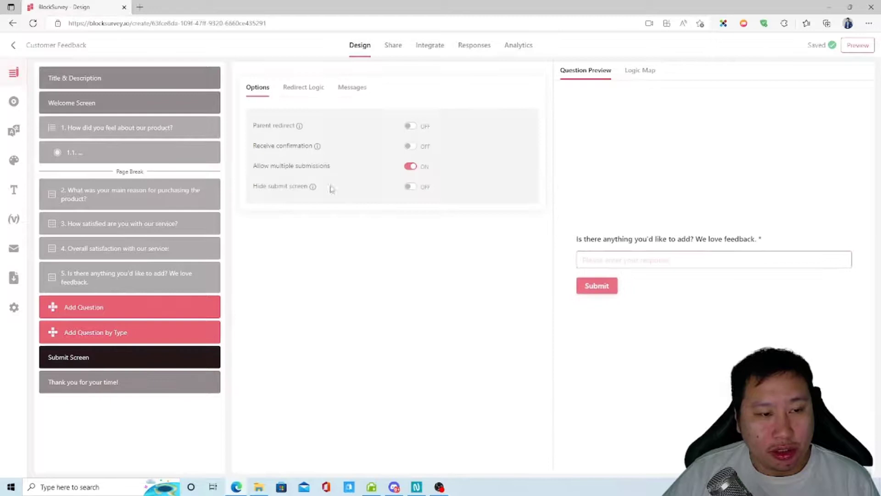
{"action": "left_click", "coordinate": [127, 382]}
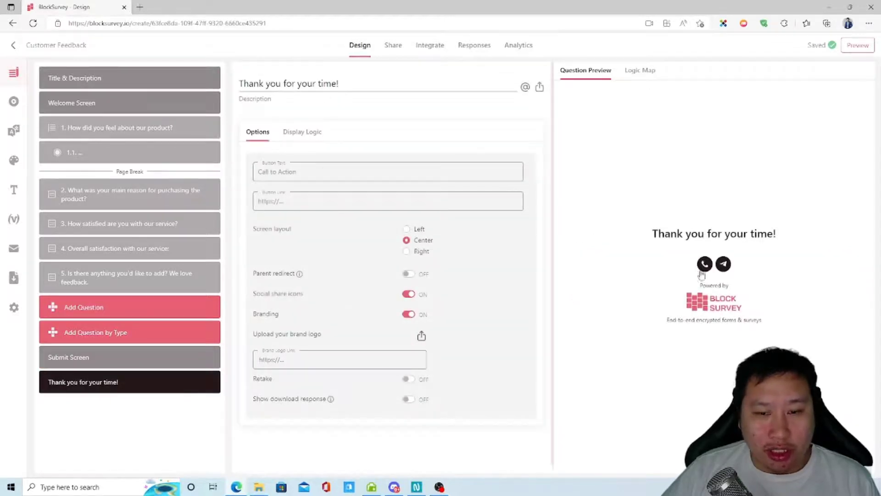
{"action": "left_click", "coordinate": [375, 175]}
{"action": "type", "text": "click this link"}
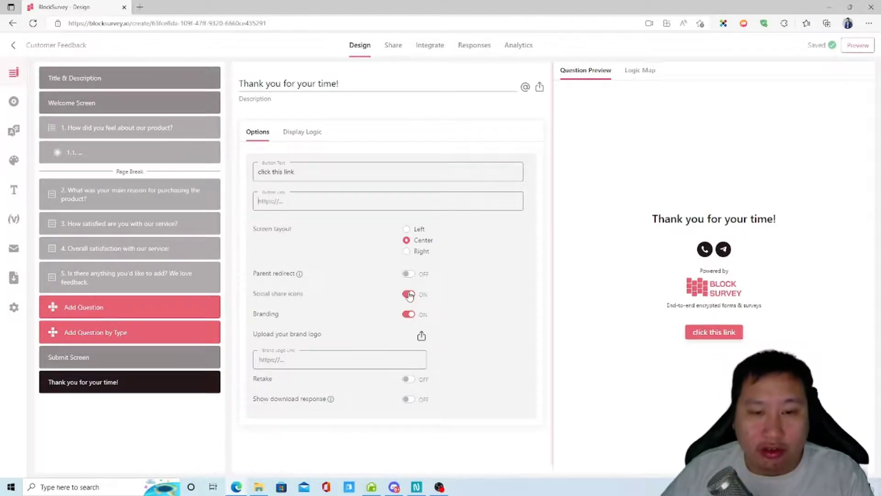
Try the thank-you screen's Branding option by switching it off and back on
{"action": "left_click", "coordinate": [407, 315]}
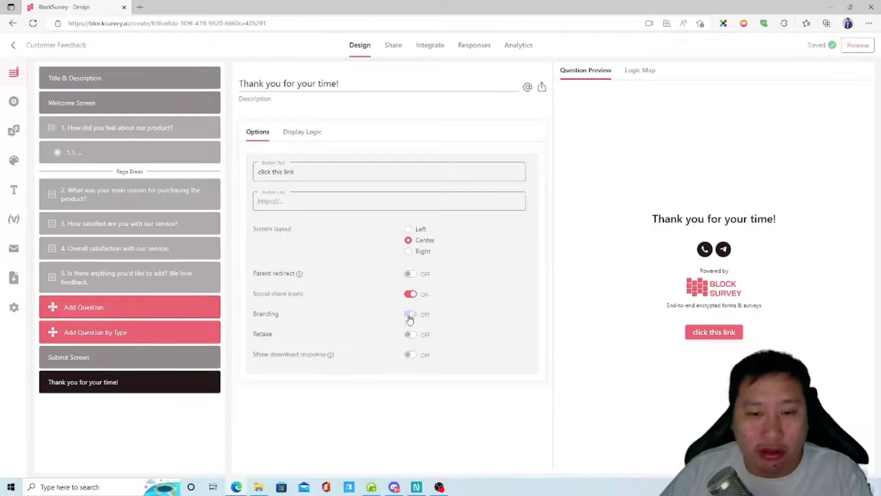
{"action": "left_click", "coordinate": [409, 315]}
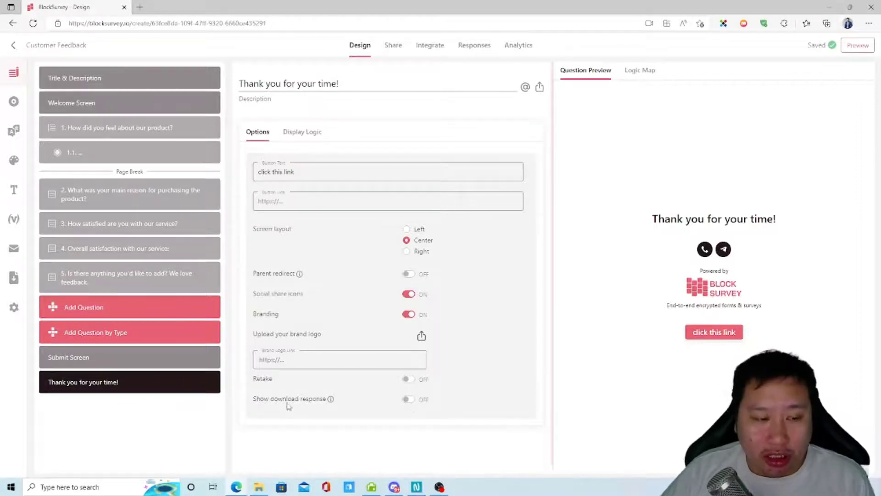
{"action": "mouse_move", "coordinate": [330, 400]}
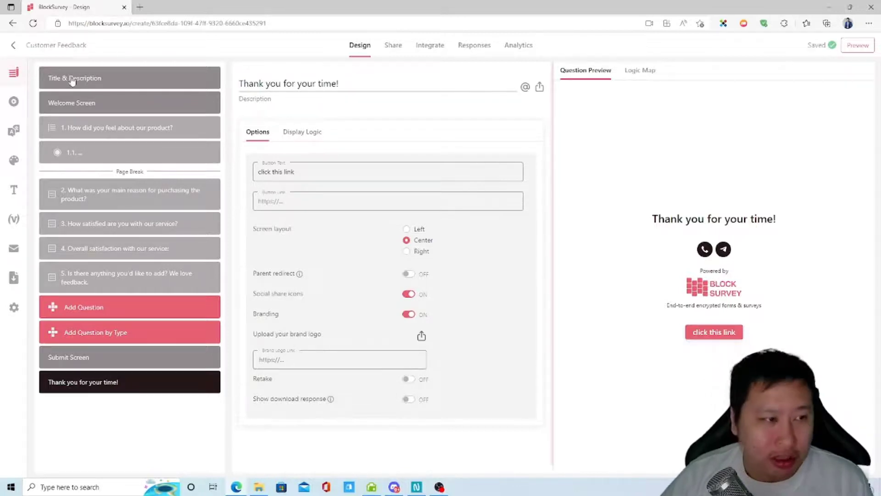
Switch the survey to the One question at a time view and start it in the preview
{"action": "left_click", "coordinate": [14, 102]}
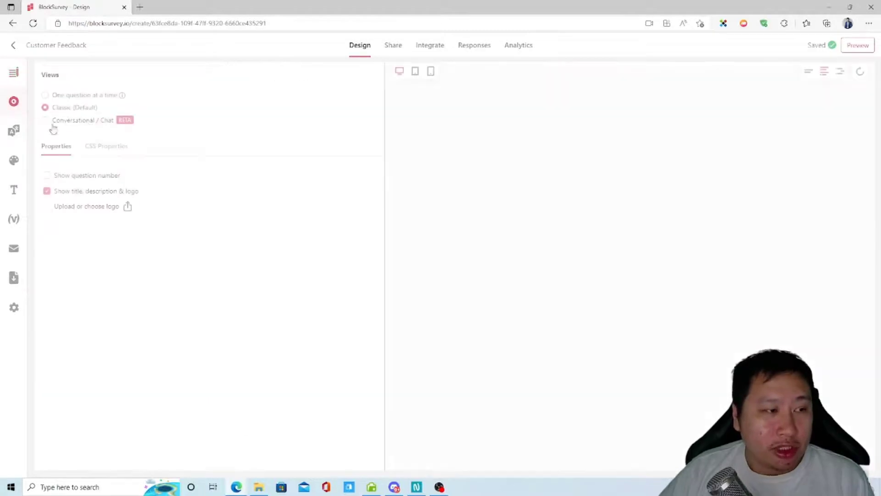
{"action": "left_click", "coordinate": [68, 97]}
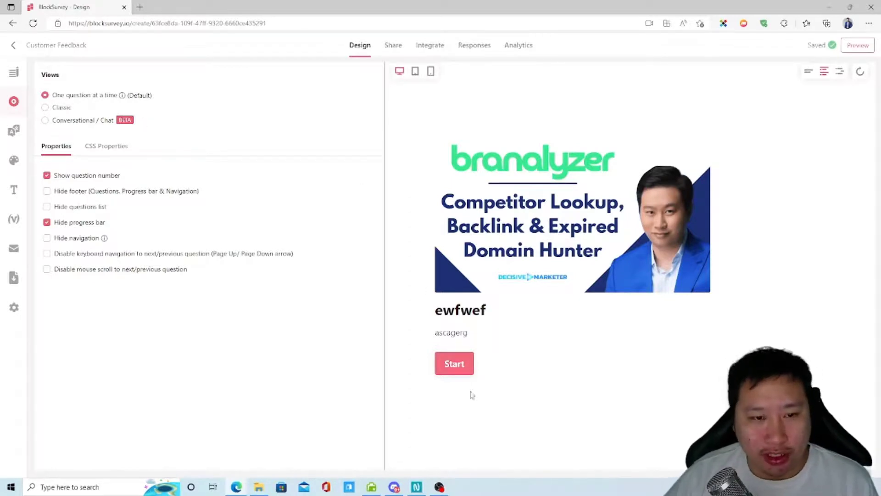
{"action": "left_click", "coordinate": [455, 365]}
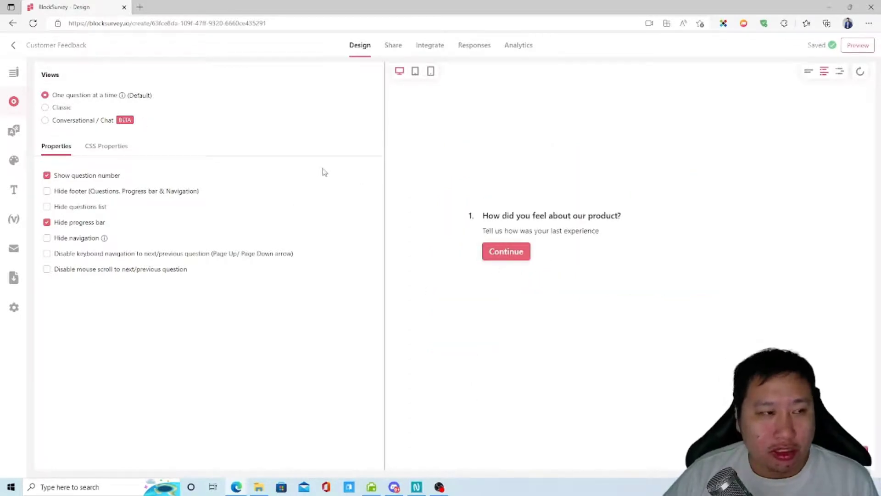
Switch the survey to the Classic view, select the first answer in the preview and advance to the next page
{"action": "left_click", "coordinate": [45, 107]}
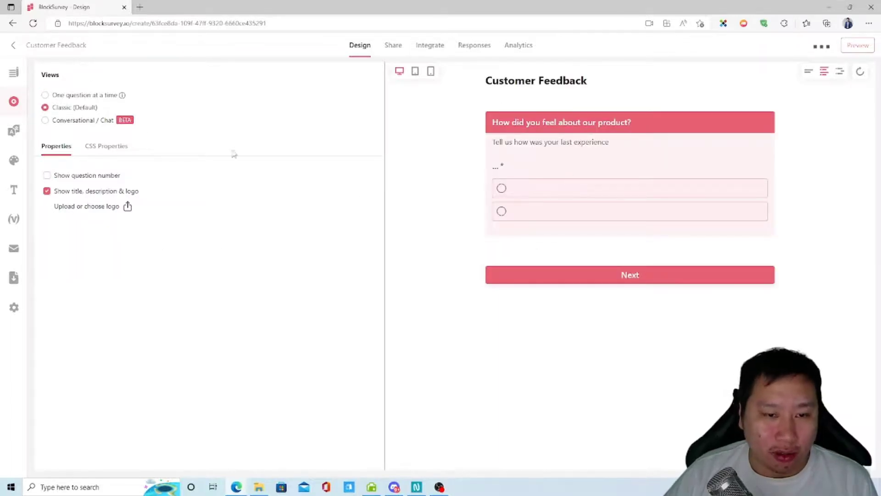
{"action": "left_click", "coordinate": [615, 276]}
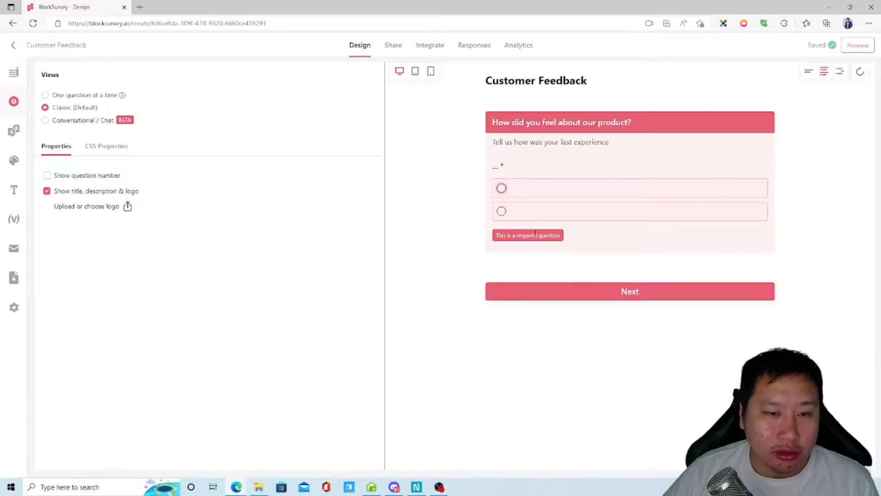
{"action": "left_click", "coordinate": [518, 192]}
{"action": "left_click", "coordinate": [627, 274]}
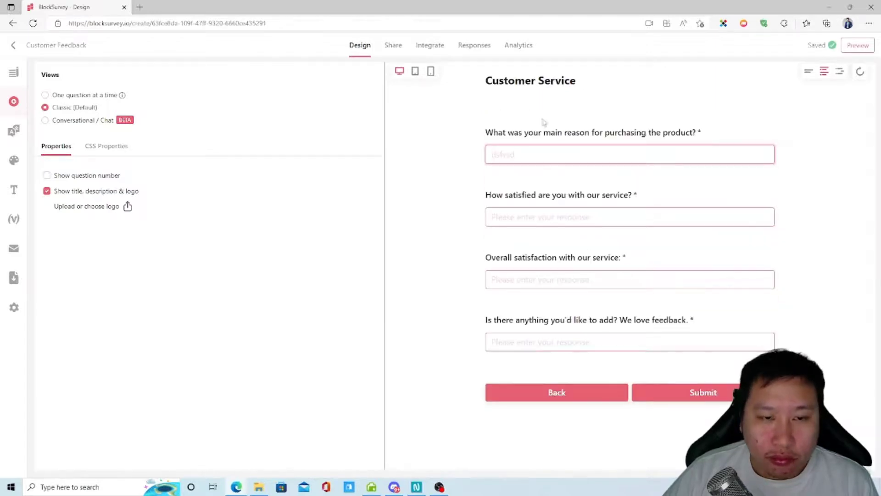
Try the Conversational / Chat view and toggle its Upload Conversational Avatar option on and back off
{"action": "left_click", "coordinate": [75, 121]}
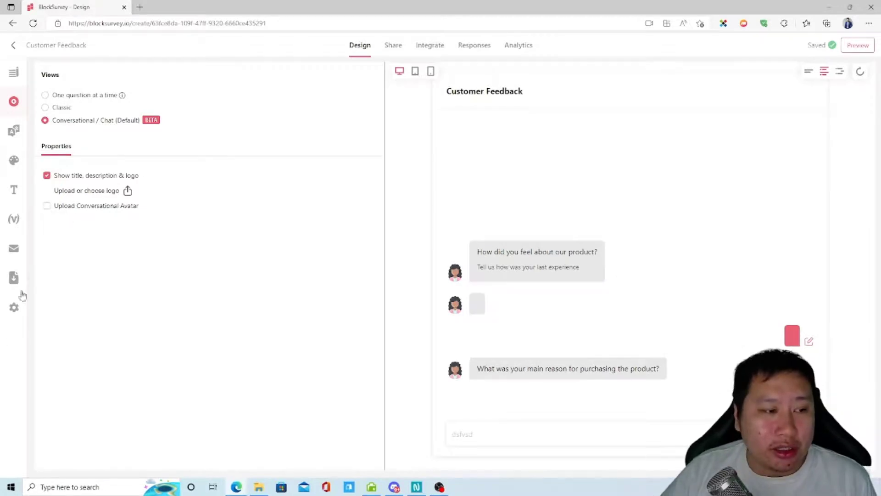
{"action": "left_click", "coordinate": [62, 206]}
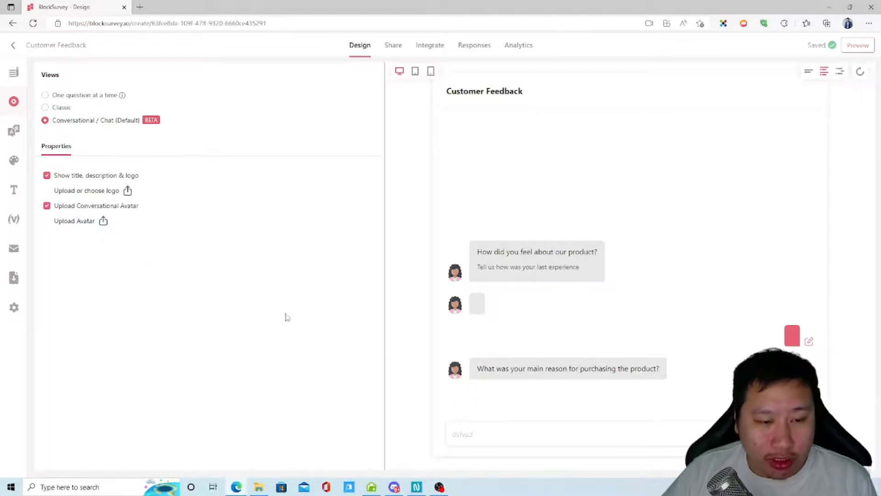
{"action": "left_click", "coordinate": [78, 206]}
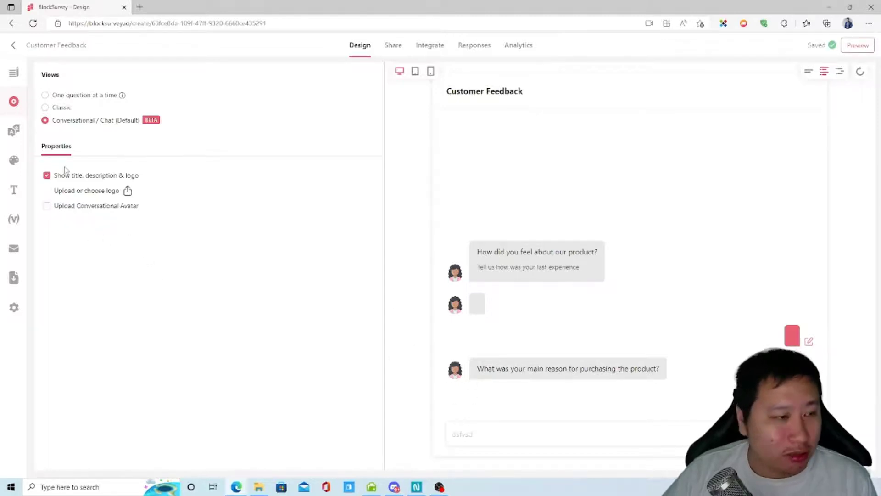
Look through the survey's message texts, and try German as the message language before restoring English
{"action": "left_click", "coordinate": [14, 131]}
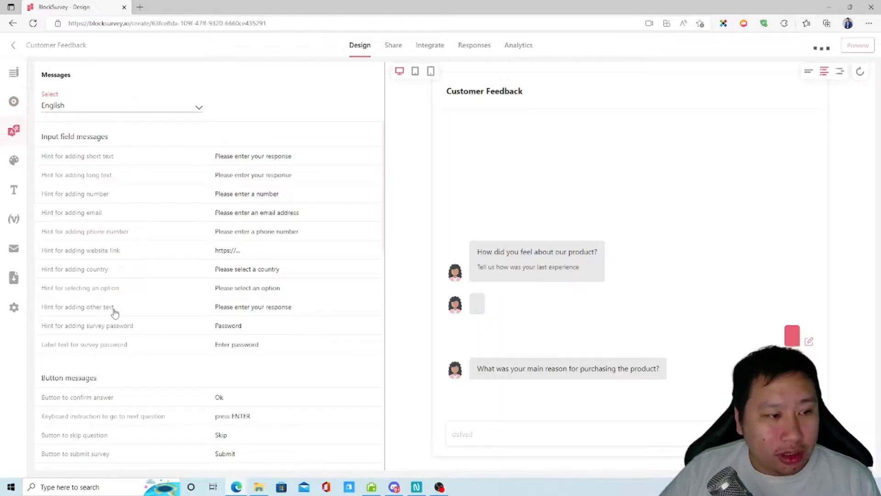
{"action": "scroll", "coordinate": [115, 312], "scroll_direction": "down", "scroll_amount": 5}
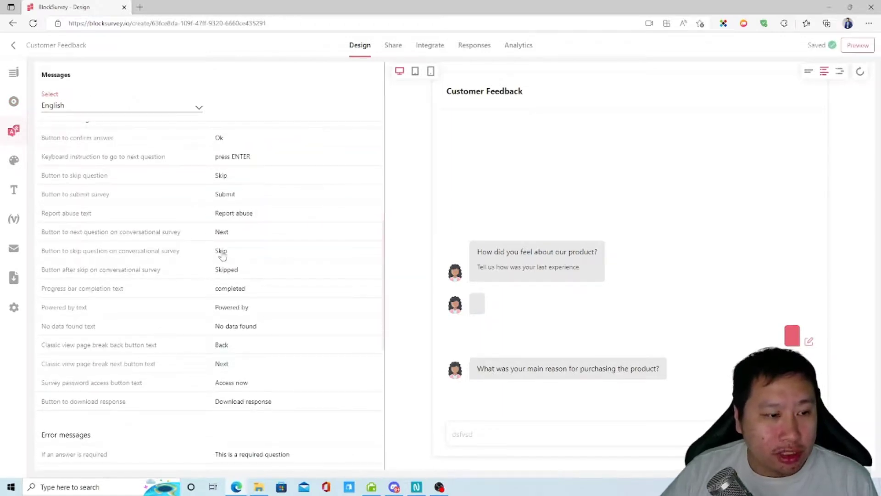
{"action": "scroll", "coordinate": [148, 262], "scroll_direction": "down", "scroll_amount": 7}
{"action": "scroll", "coordinate": [145, 265], "scroll_direction": "up", "scroll_amount": 10}
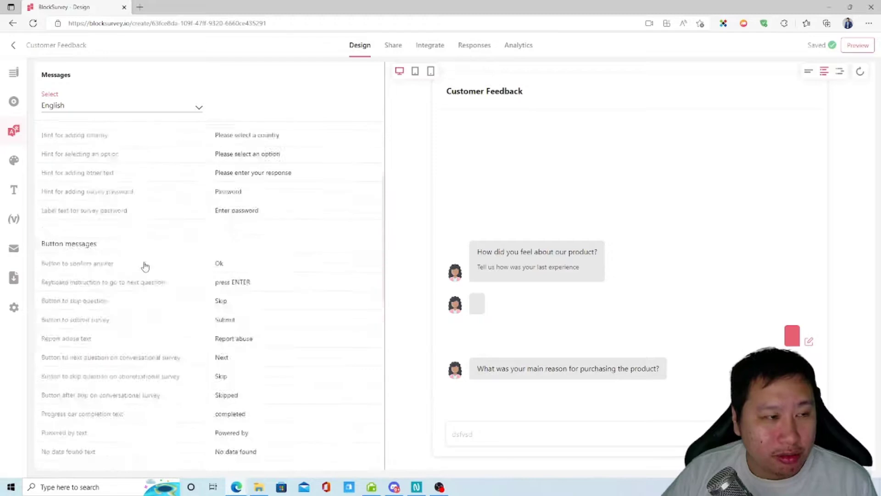
{"action": "scroll", "coordinate": [145, 265], "scroll_direction": "up", "scroll_amount": 3}
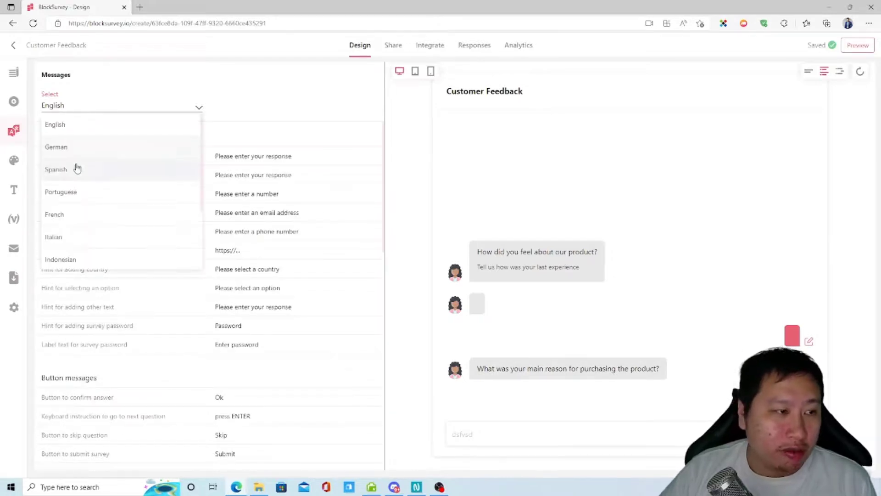
{"action": "left_click", "coordinate": [72, 148]}
{"action": "left_click", "coordinate": [108, 111]}
{"action": "left_click", "coordinate": [87, 128]}
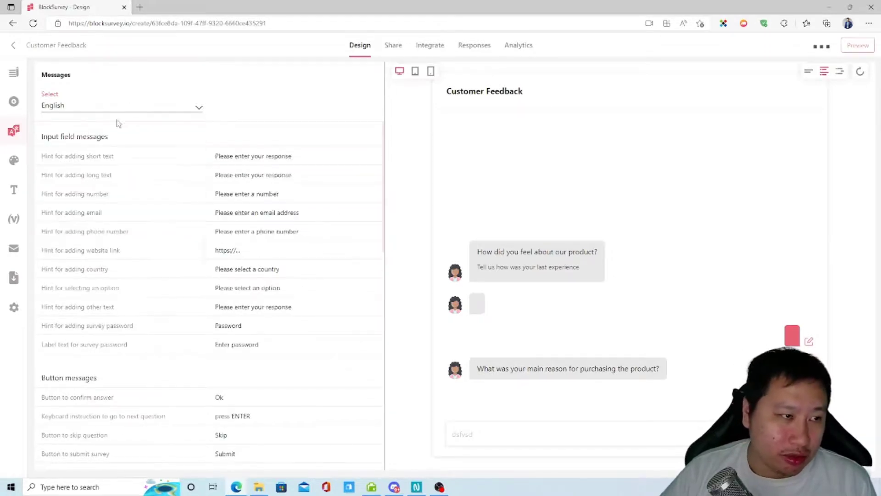
Try the One question at a time view, and set the survey back to the Classic view
{"action": "left_click", "coordinate": [13, 160]}
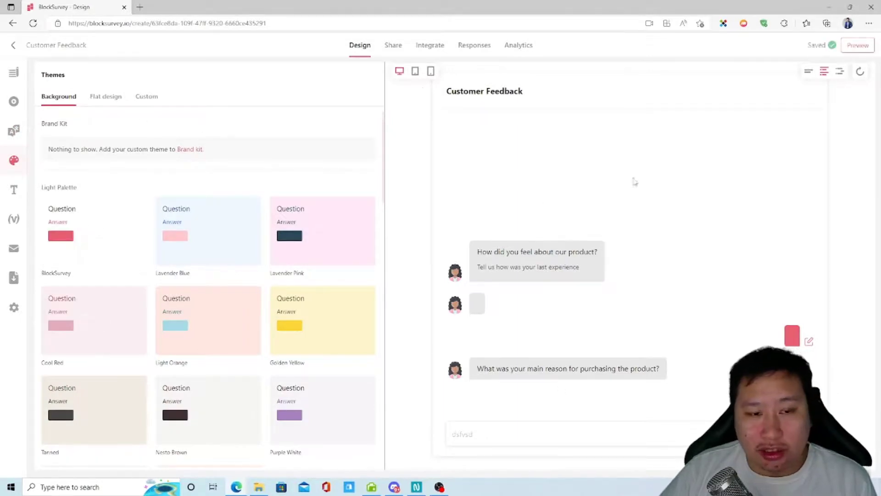
{"action": "left_click", "coordinate": [14, 101]}
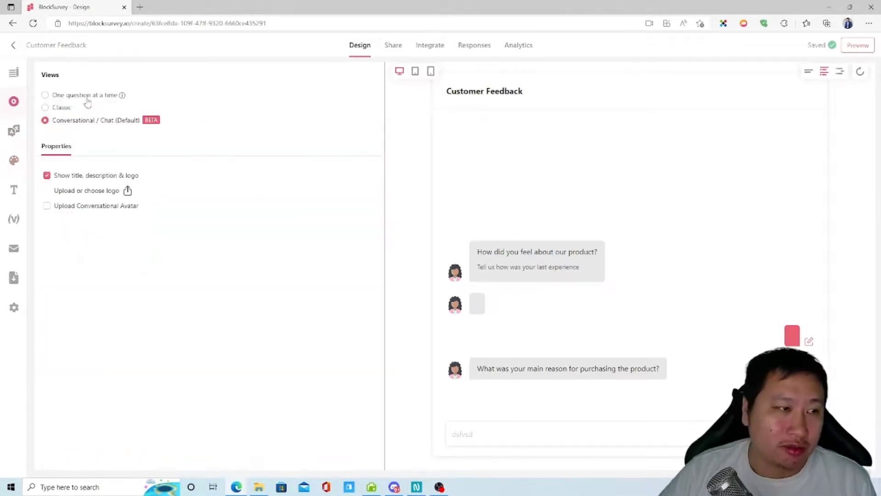
{"action": "left_click", "coordinate": [84, 95]}
{"action": "left_click", "coordinate": [60, 107]}
Try the Lavender Blue theme on the survey, and apply the Lavender Pink theme instead
{"action": "left_click", "coordinate": [14, 161]}
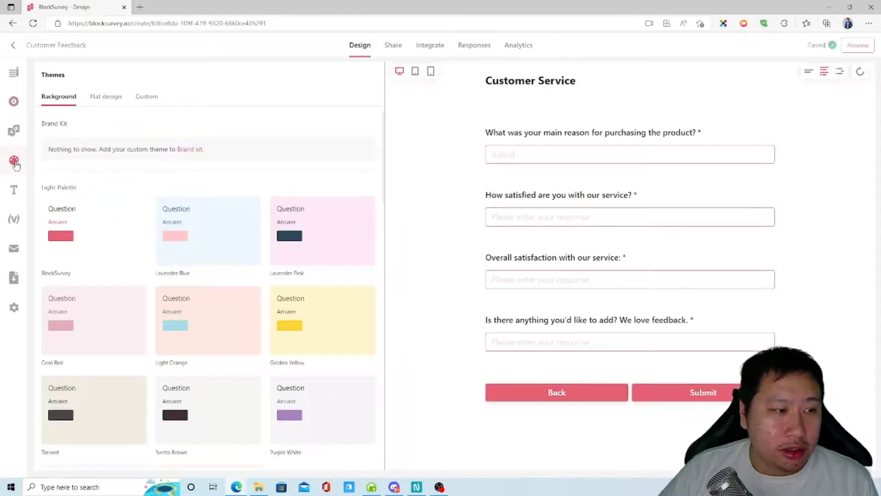
{"action": "left_click", "coordinate": [208, 231]}
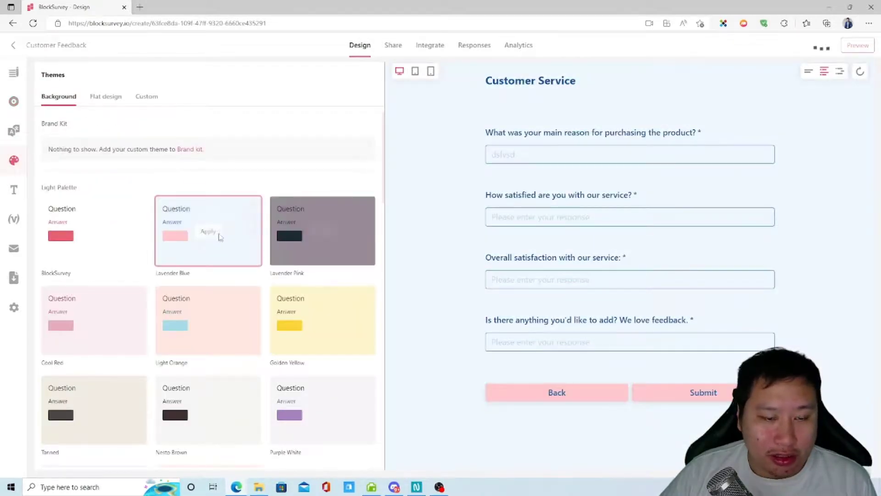
{"action": "left_click", "coordinate": [291, 234]}
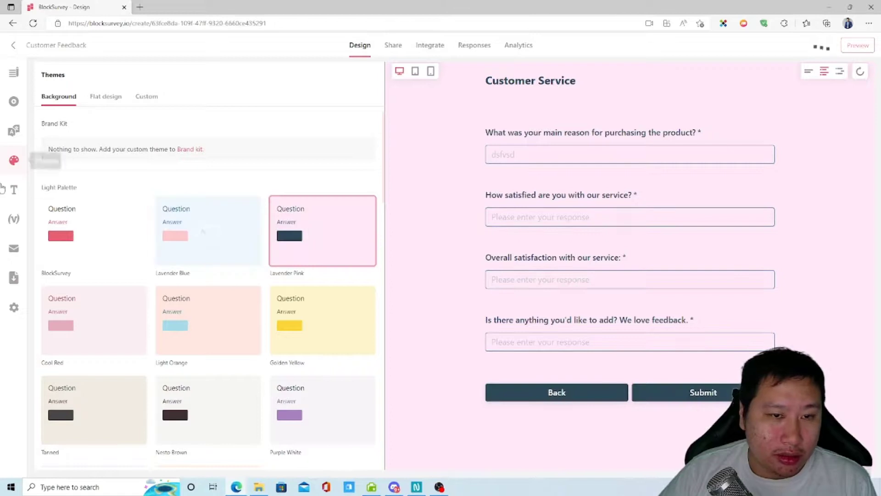
Try the font listed next to the default one, and apply the Oswald font to the survey
{"action": "left_click", "coordinate": [14, 190]}
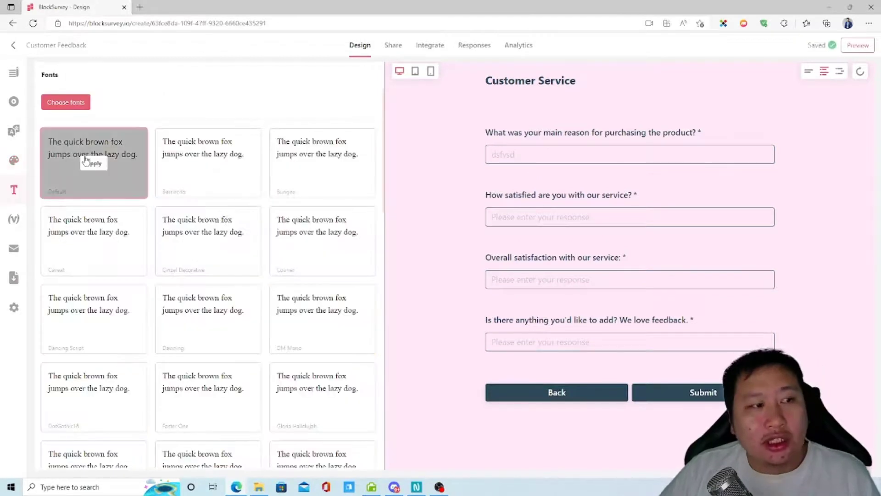
{"action": "left_click", "coordinate": [206, 167]}
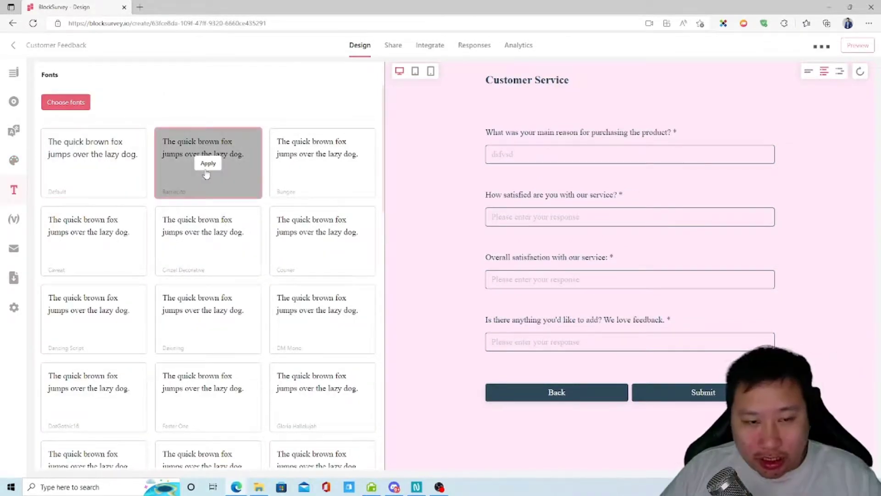
{"action": "scroll", "coordinate": [252, 402], "scroll_direction": "down", "scroll_amount": 10}
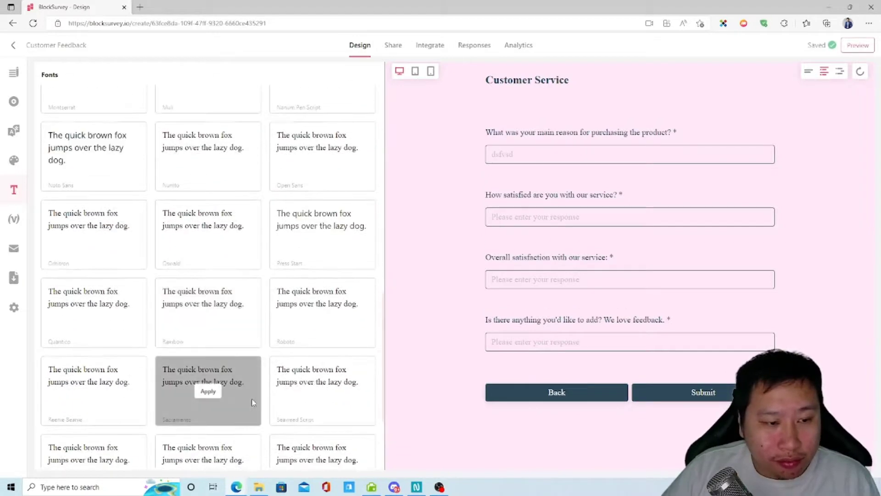
{"action": "left_click", "coordinate": [208, 236]}
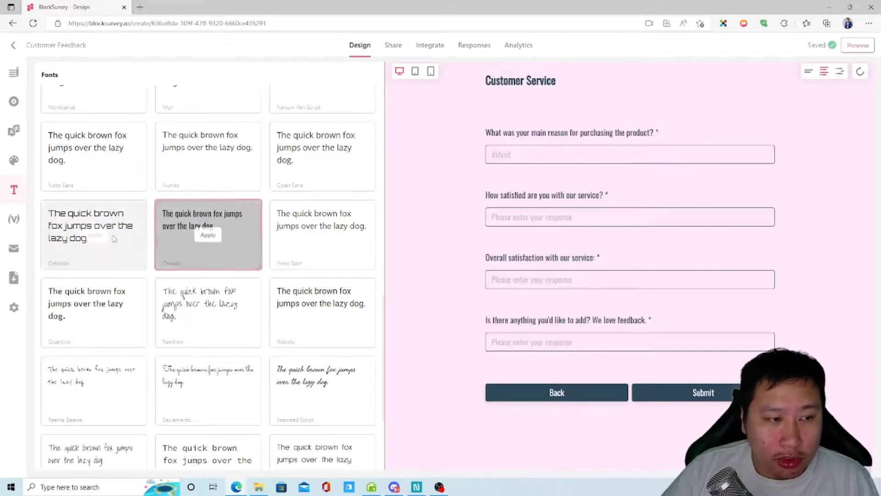
Apply the Orbitron font to the survey, and read how its hidden variables are used
{"action": "left_click", "coordinate": [94, 234]}
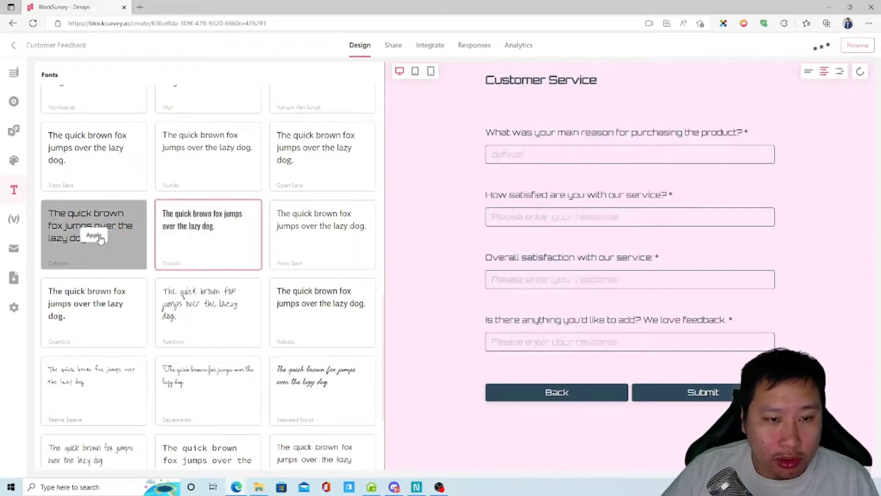
{"action": "left_click", "coordinate": [14, 218]}
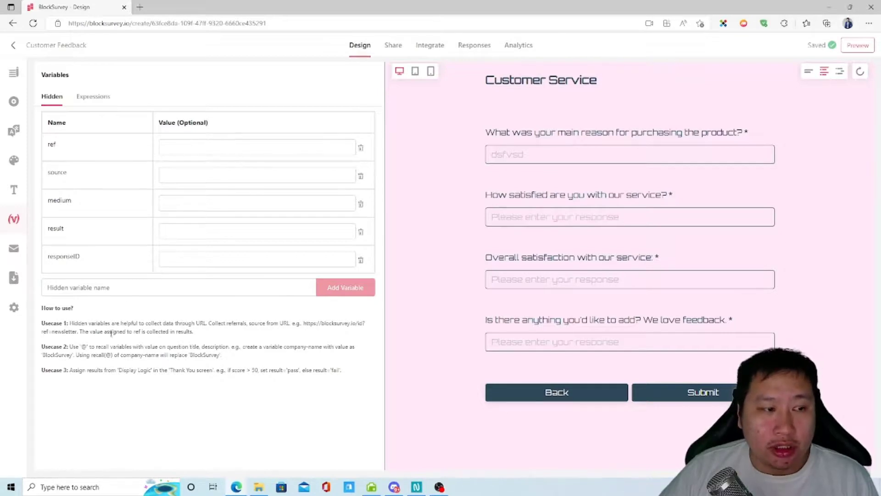
{"action": "left_click_drag", "start_coordinate": [232, 323], "coordinate": [305, 340]}
{"action": "left_click", "coordinate": [255, 336]}
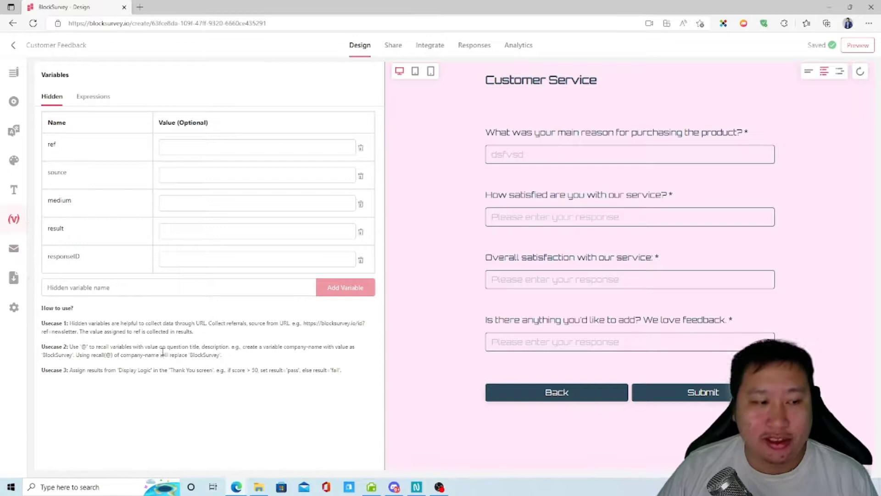
Look through the survey's self notification, respondent notification and email configuration options
{"action": "left_click", "coordinate": [14, 248]}
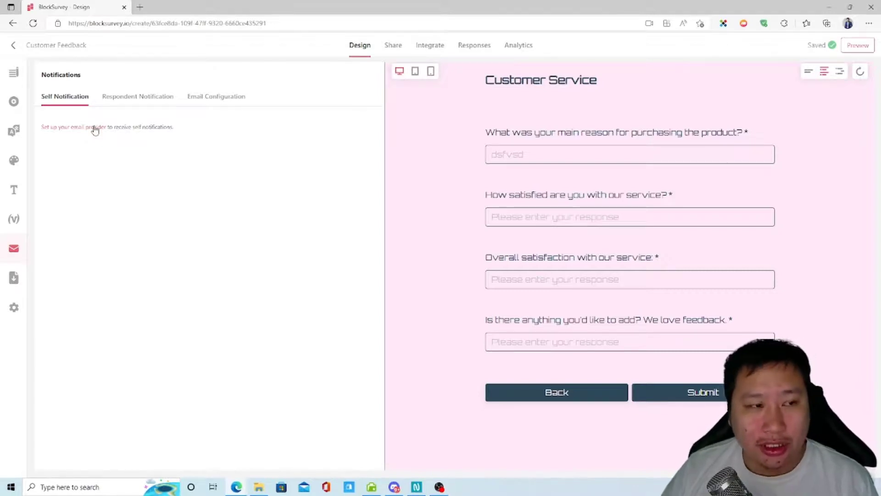
{"action": "left_click", "coordinate": [130, 96]}
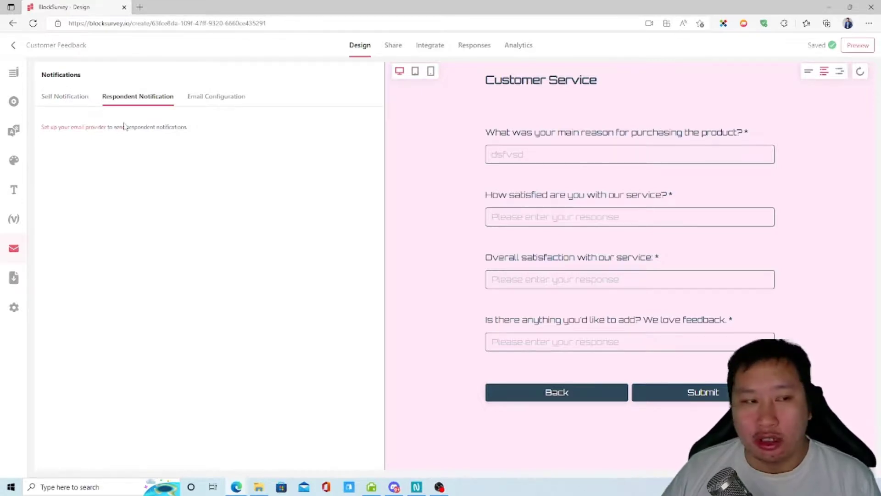
{"action": "left_click", "coordinate": [196, 103]}
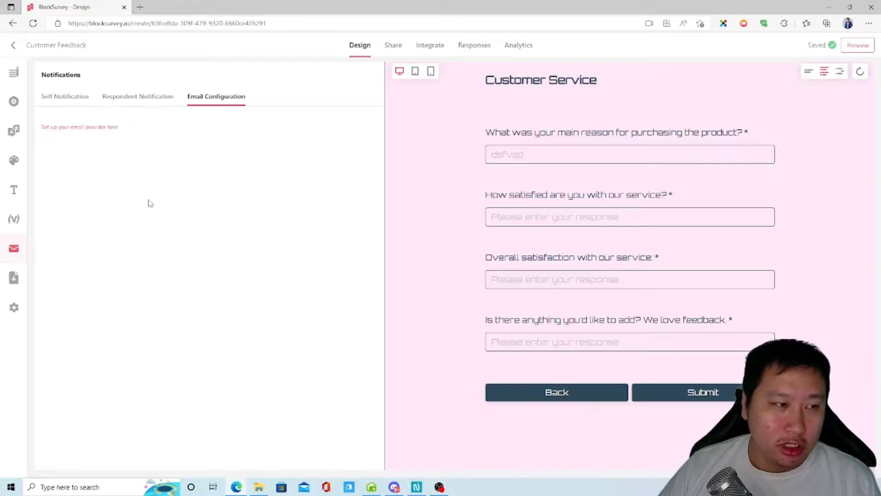
{"action": "left_click", "coordinate": [14, 284]}
{"action": "left_click", "coordinate": [162, 243]}
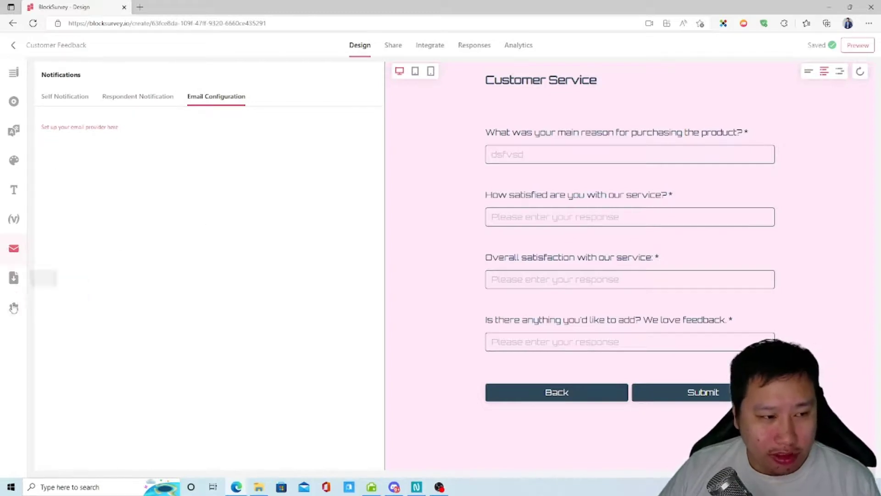
Review the survey settings, and enable question type prediction
{"action": "left_click", "coordinate": [24, 310]}
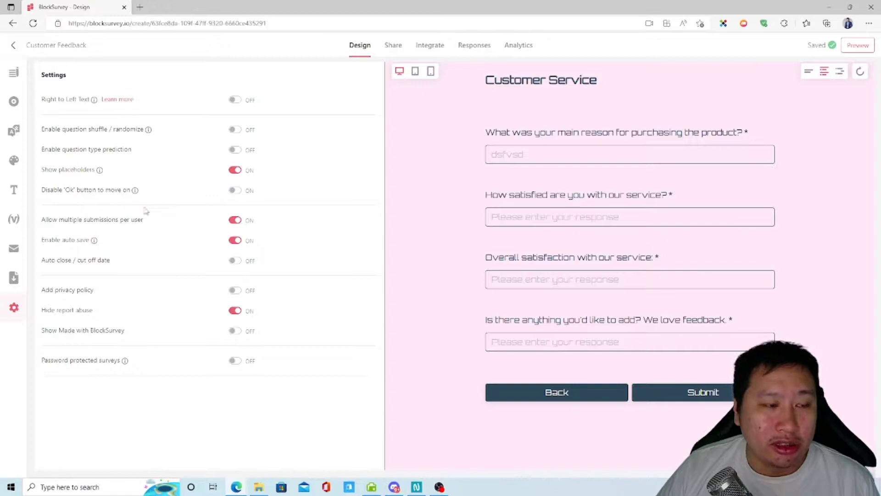
{"action": "mouse_move", "coordinate": [136, 194]}
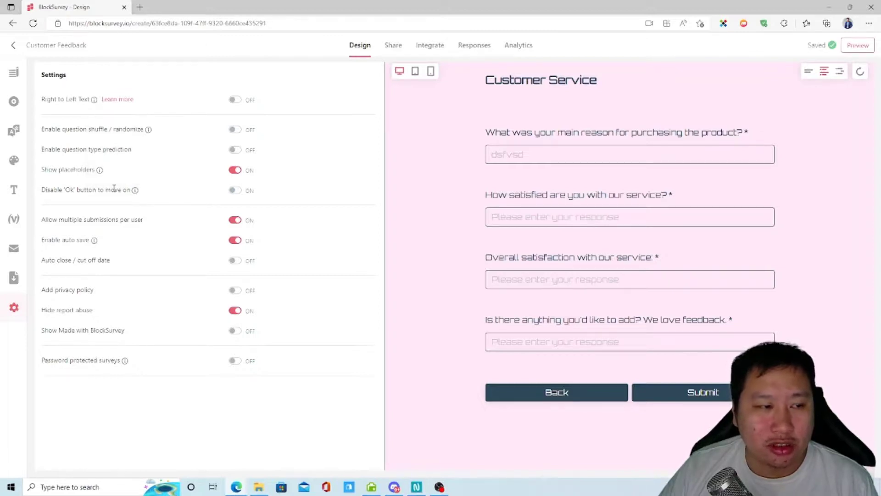
{"action": "mouse_move", "coordinate": [99, 170]}
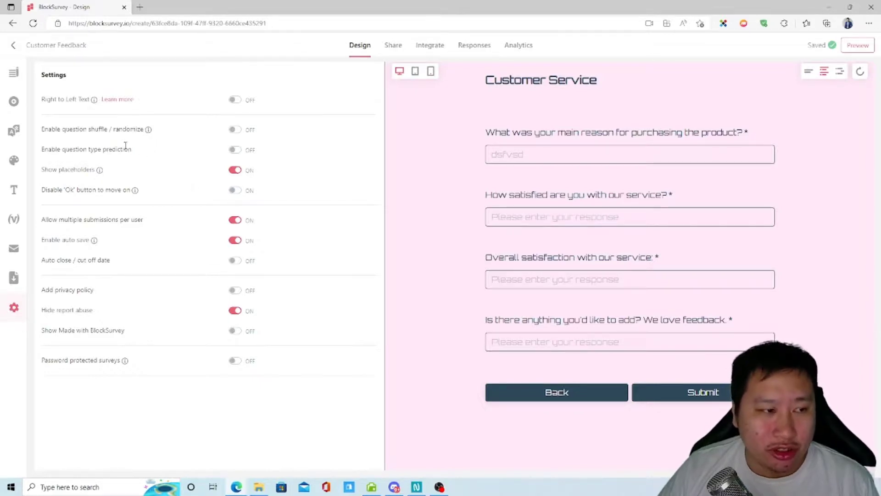
{"action": "left_click", "coordinate": [234, 150]}
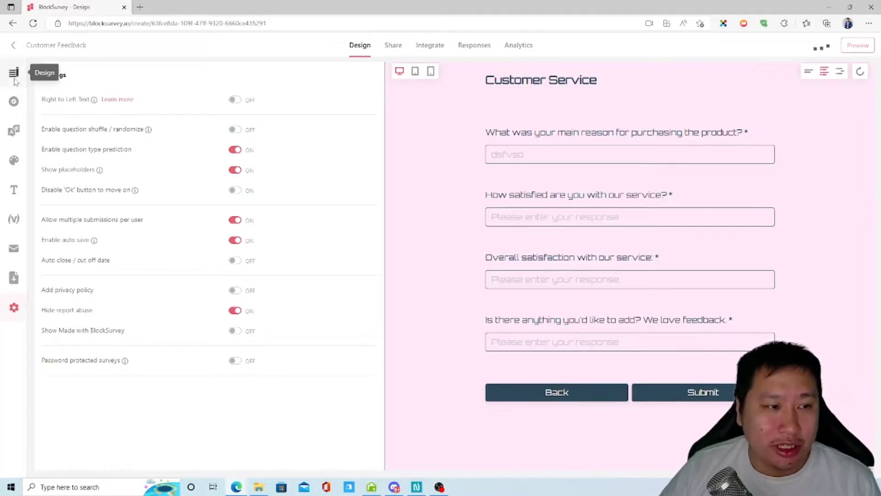
Add a new question titled "Phone Number" after the last question of the survey
{"action": "left_click", "coordinate": [14, 79]}
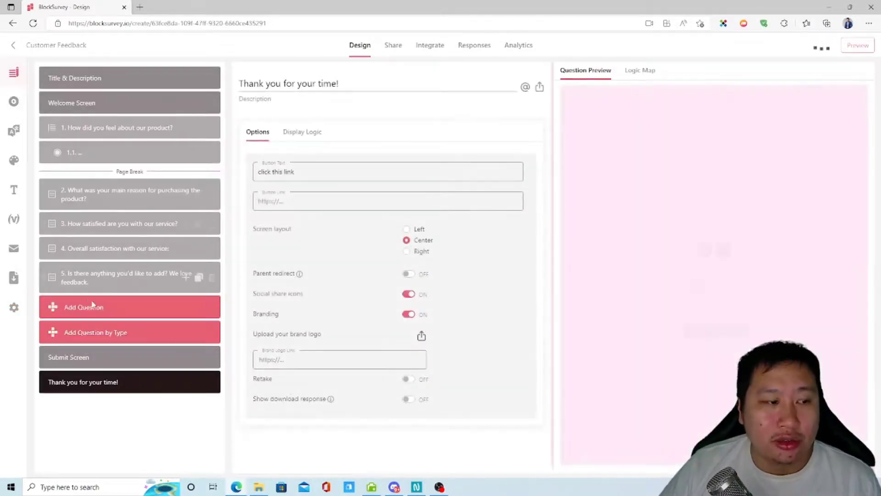
{"action": "left_click", "coordinate": [92, 306]}
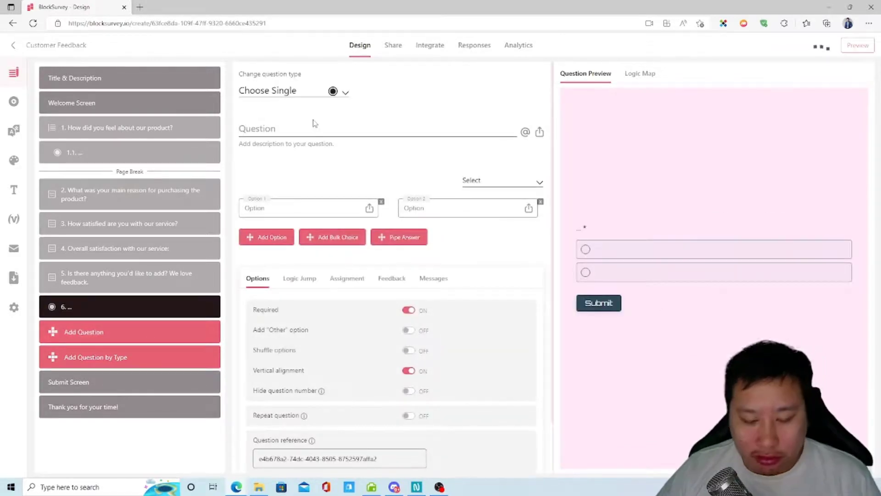
{"action": "type", "text": "Phone Number"}
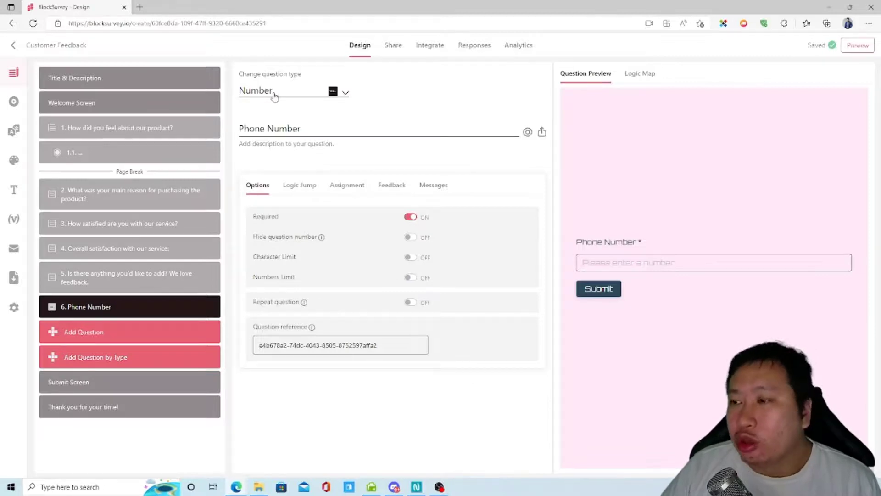
Try the auto close / cut off date option in the survey settings, and turn it off again
{"action": "left_click", "coordinate": [14, 307]}
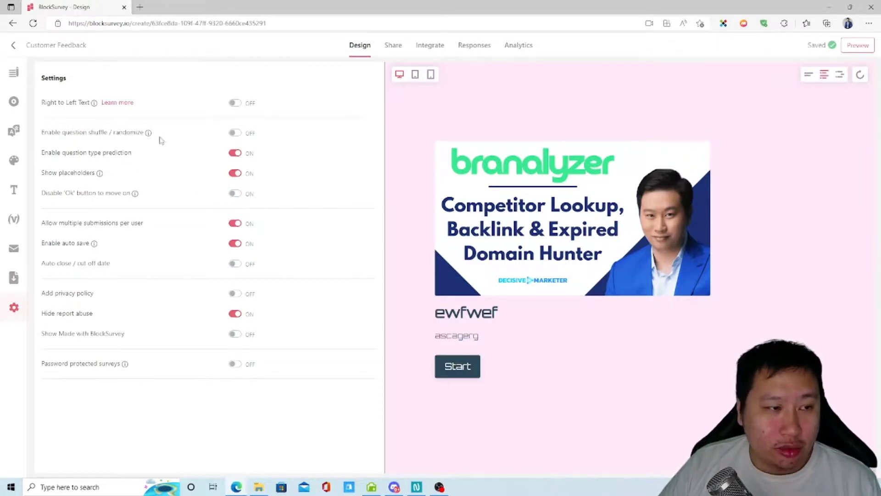
{"action": "mouse_move", "coordinate": [147, 134]}
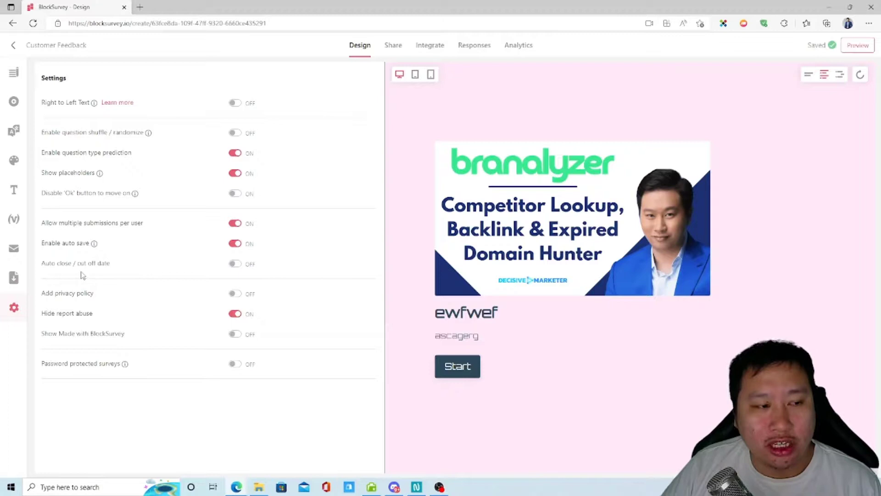
{"action": "left_click", "coordinate": [234, 264]}
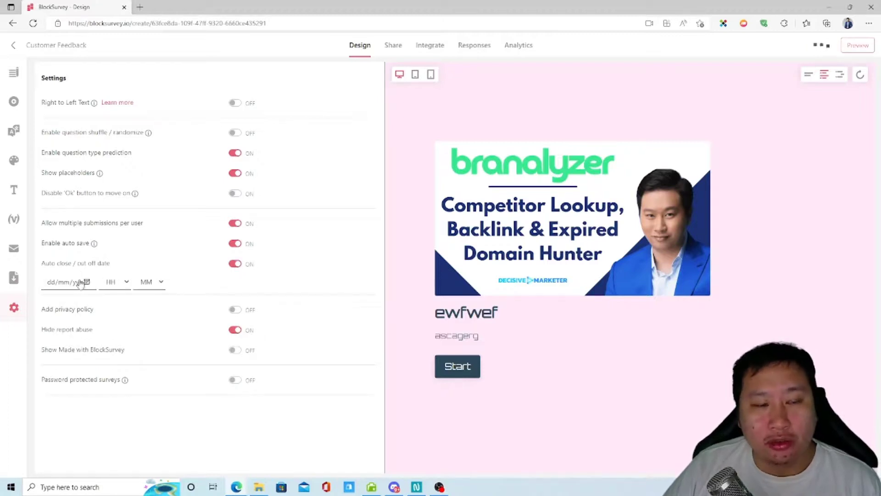
{"action": "left_click", "coordinate": [235, 265]}
Enable the privacy policy for the survey, and set its text to "Privacy"
{"action": "left_click", "coordinate": [235, 295]}
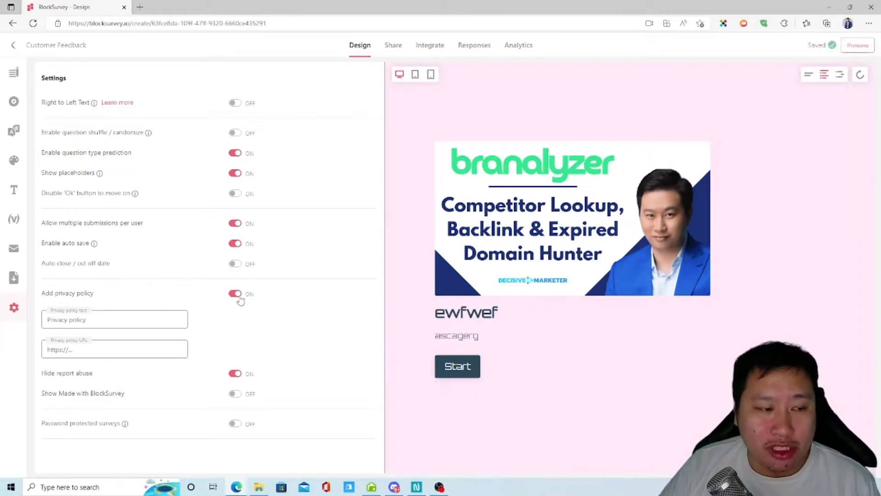
{"action": "type", "text": "Privacy"}
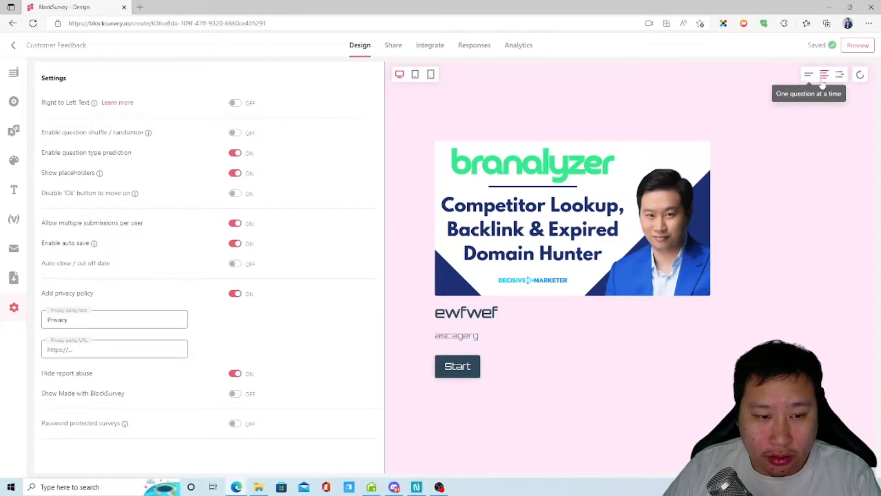
Preview the survey in the Conversational and One question at a time views, and start it to check the question list
{"action": "left_click", "coordinate": [840, 75]}
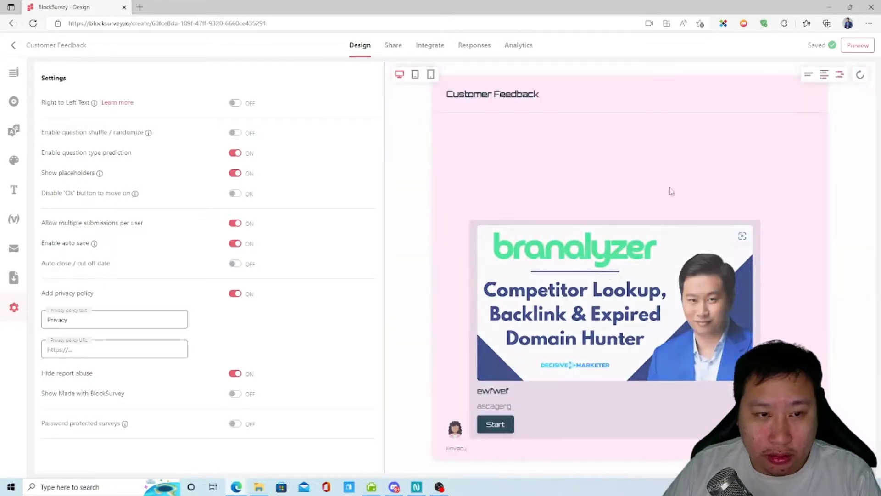
{"action": "left_click", "coordinate": [809, 75]}
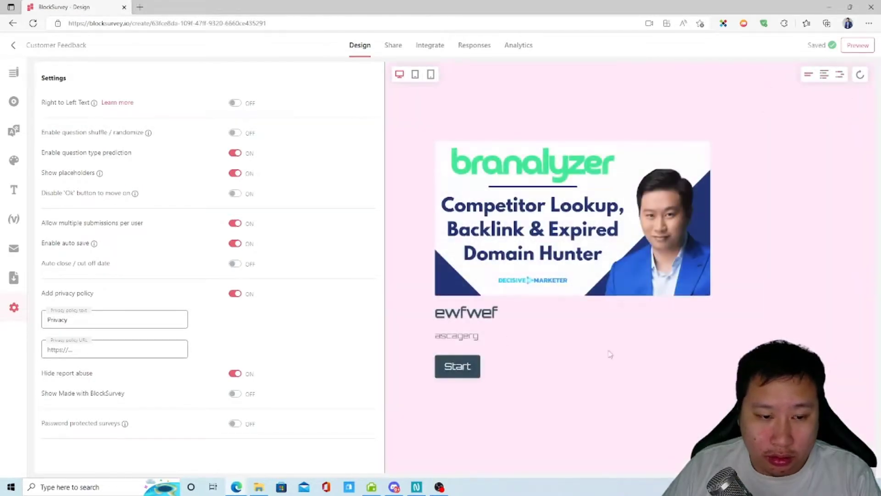
{"action": "left_click", "coordinate": [461, 373]}
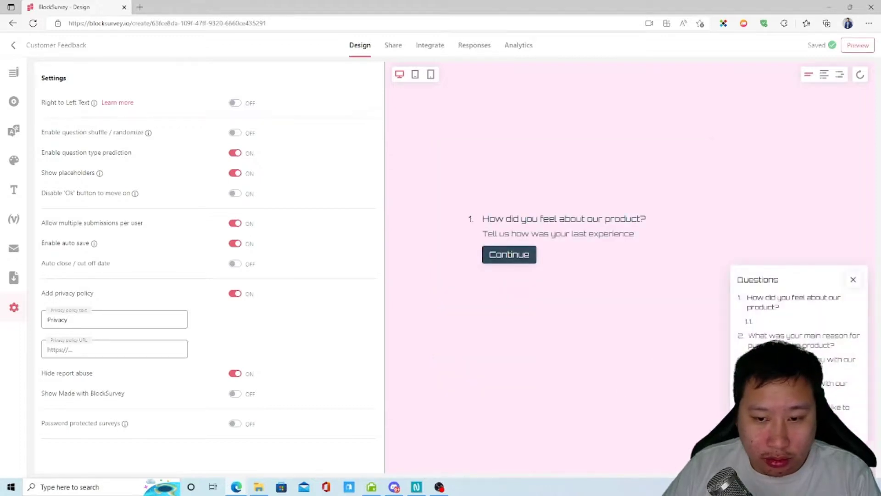
{"action": "left_click", "coordinate": [856, 453]}
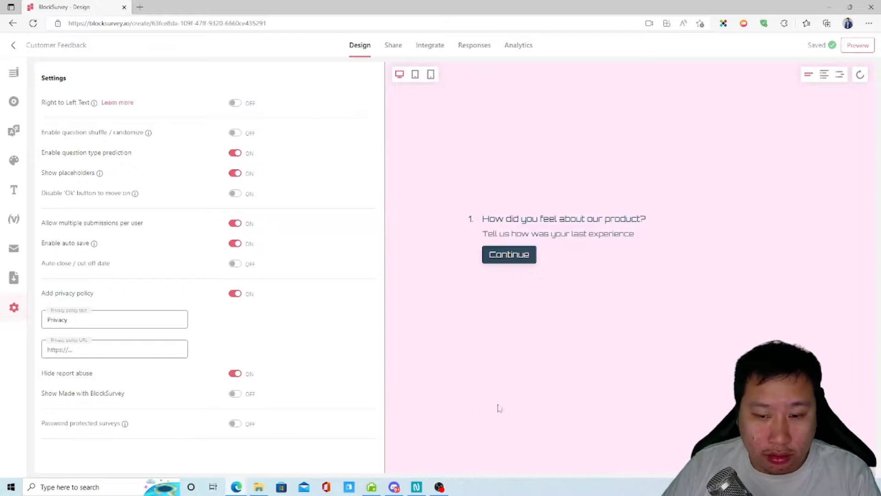
{"action": "type", "text": "https://decisivemarketer.com"}
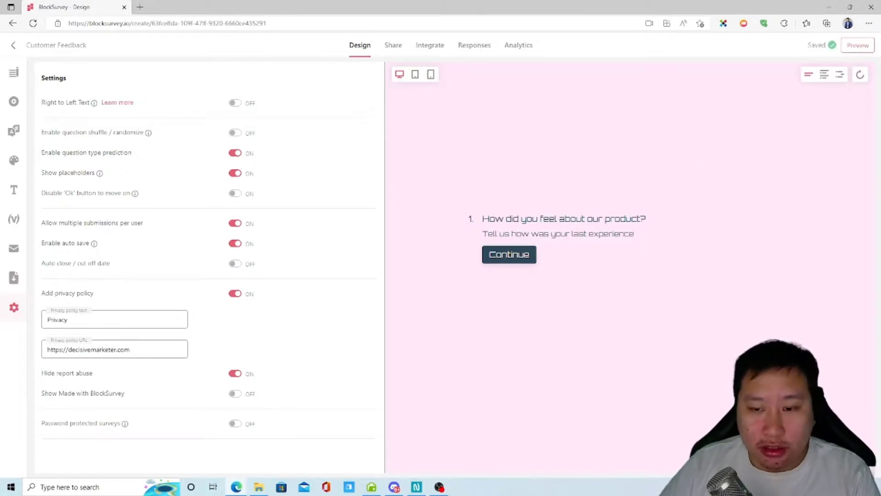
{"action": "left_click", "coordinate": [817, 456]}
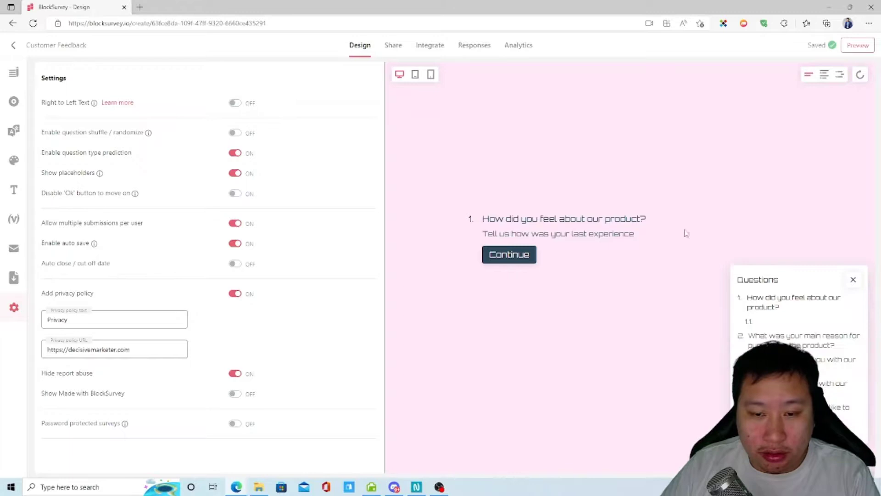
{"action": "left_click", "coordinate": [415, 75]}
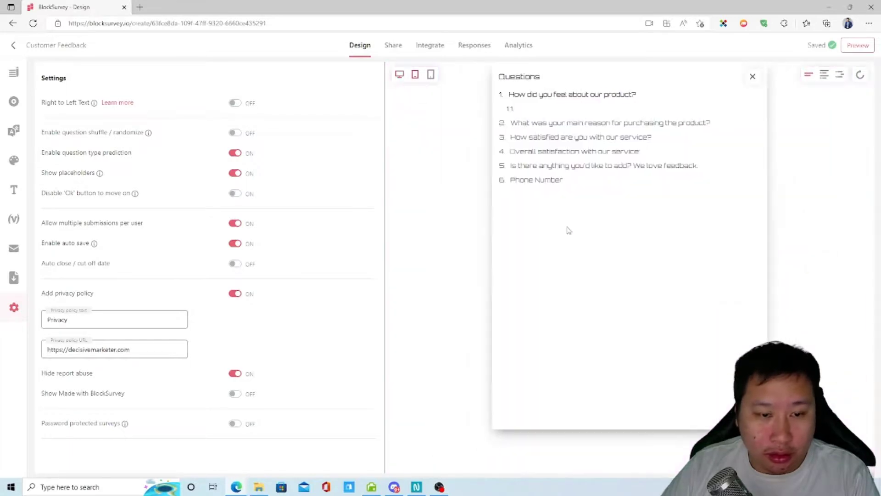
{"action": "left_click", "coordinate": [399, 75]}
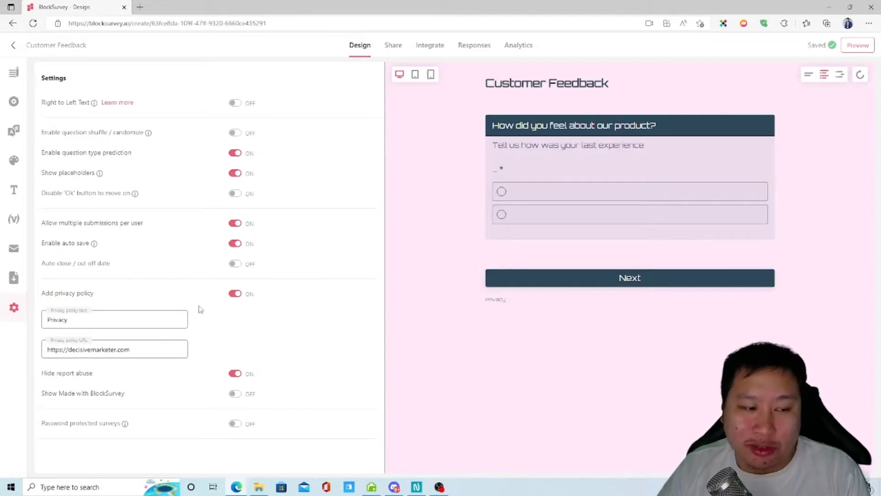
Show the Made with BlockSurvey branding, and try password protection for the survey before turning it off
{"action": "left_click", "coordinate": [235, 395]}
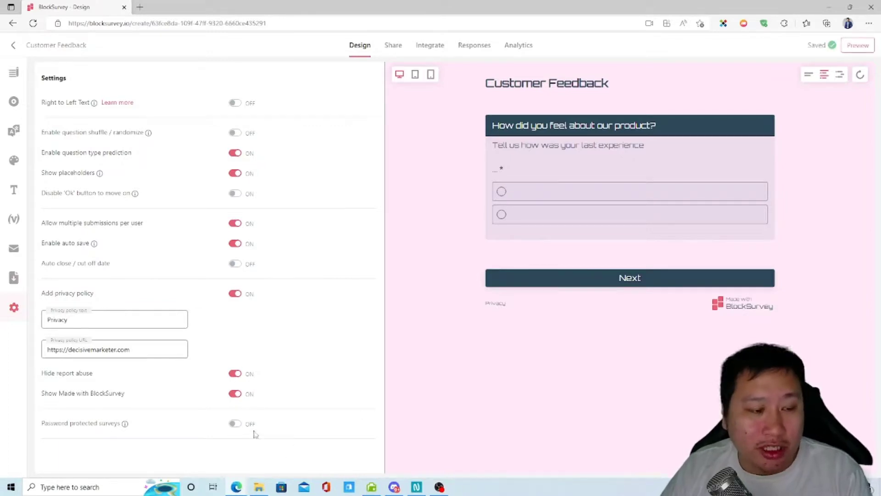
{"action": "left_click", "coordinate": [234, 426]}
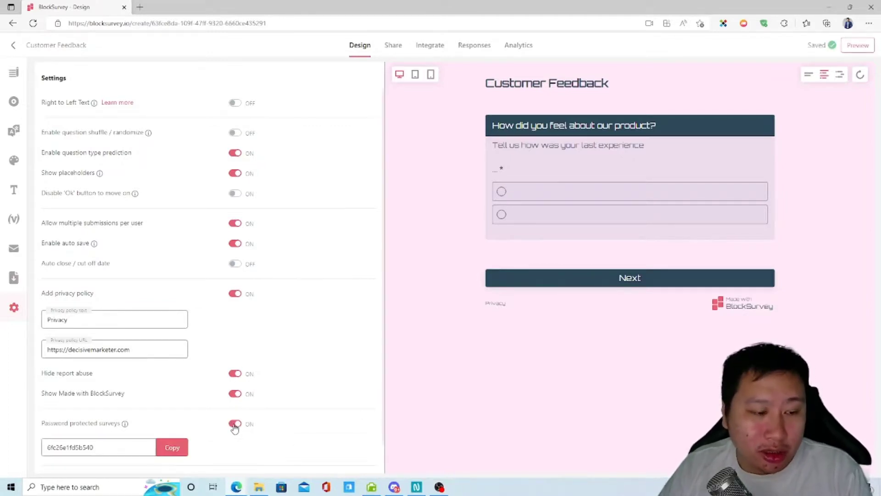
{"action": "left_click", "coordinate": [235, 425]}
{"action": "left_click", "coordinate": [235, 425]}
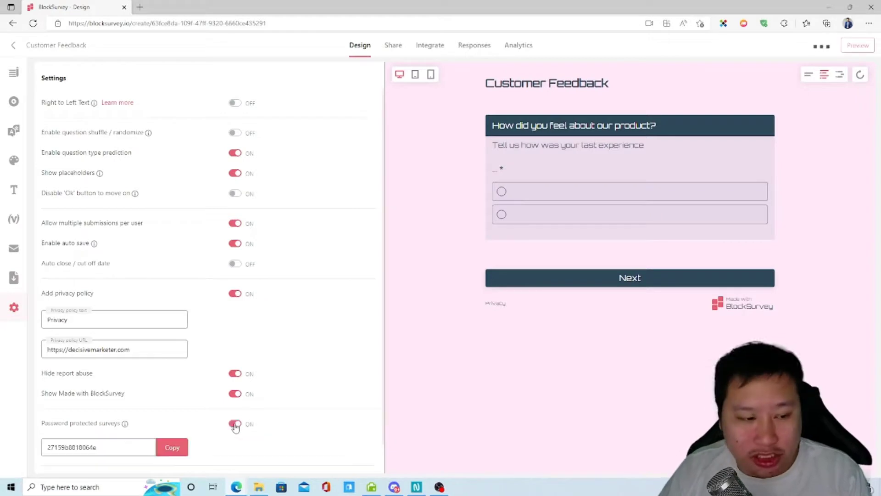
{"action": "left_click", "coordinate": [235, 425]}
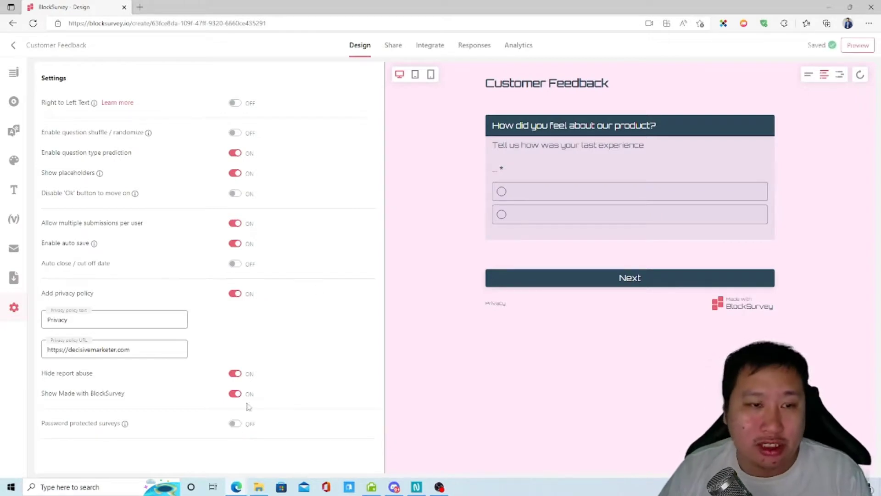
Publish the survey on the blocksurvey.io domain, and look through its sharing and link preview options
{"action": "left_click", "coordinate": [391, 47]}
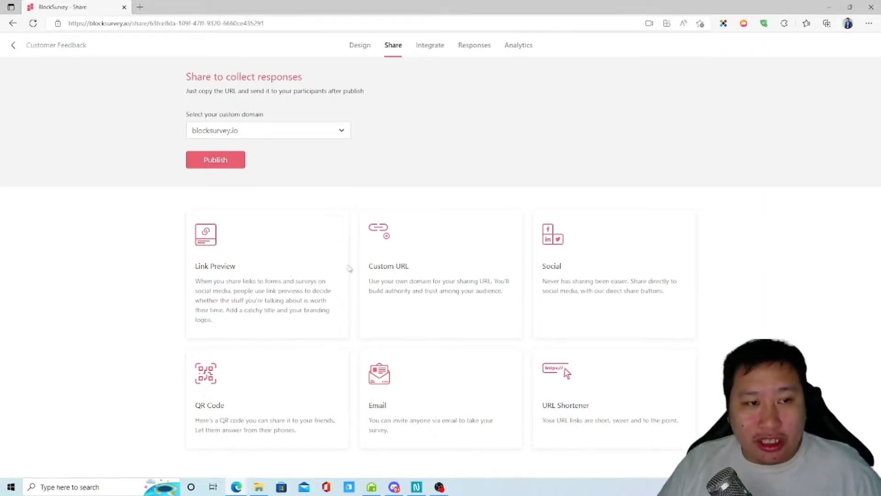
{"action": "left_click", "coordinate": [236, 161]}
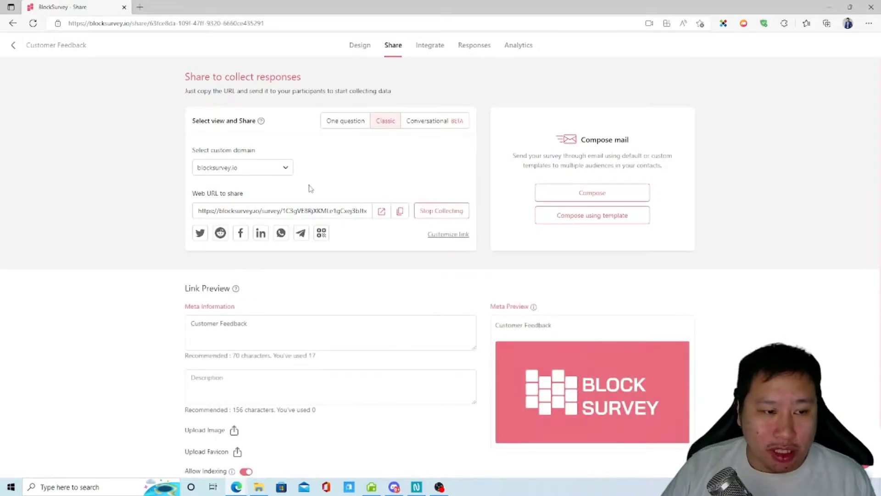
{"action": "scroll", "coordinate": [403, 338], "scroll_direction": "down", "scroll_amount": 1}
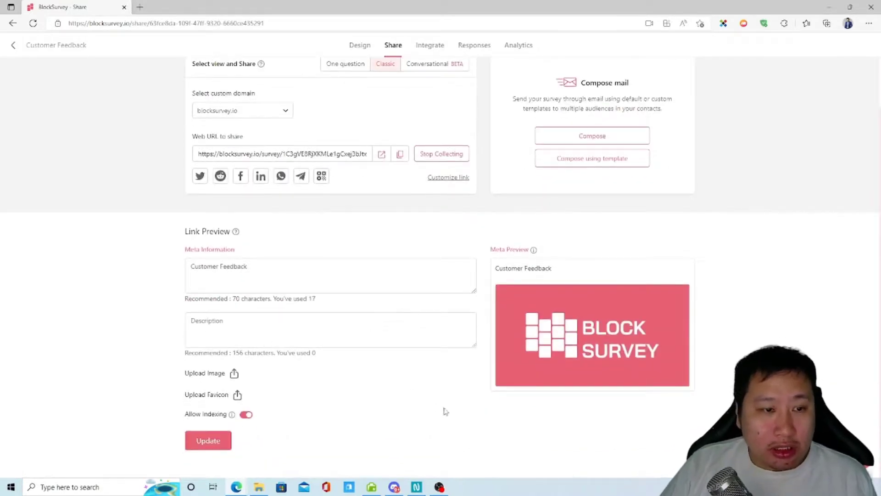
{"action": "scroll", "coordinate": [451, 412], "scroll_direction": "up", "scroll_amount": 1}
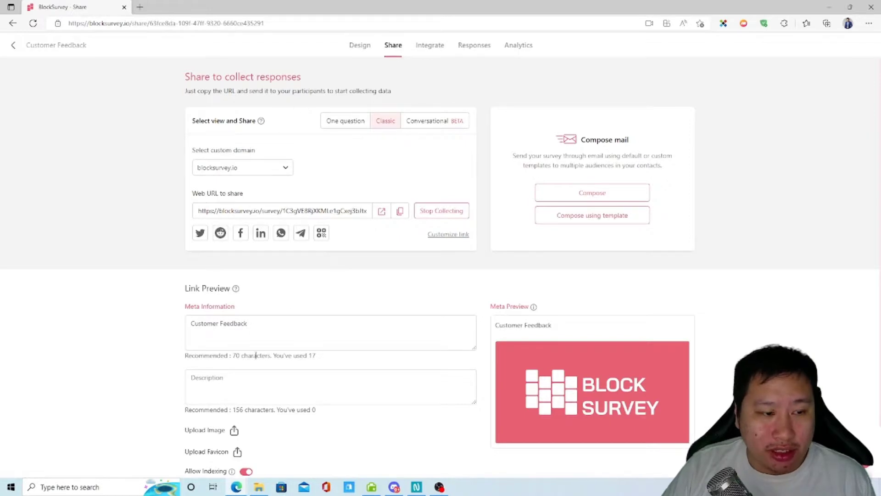
Enter "hello" as the link preview description of the Customer Feedback survey
{"action": "scroll", "coordinate": [371, 302], "scroll_direction": "down", "scroll_amount": 1}
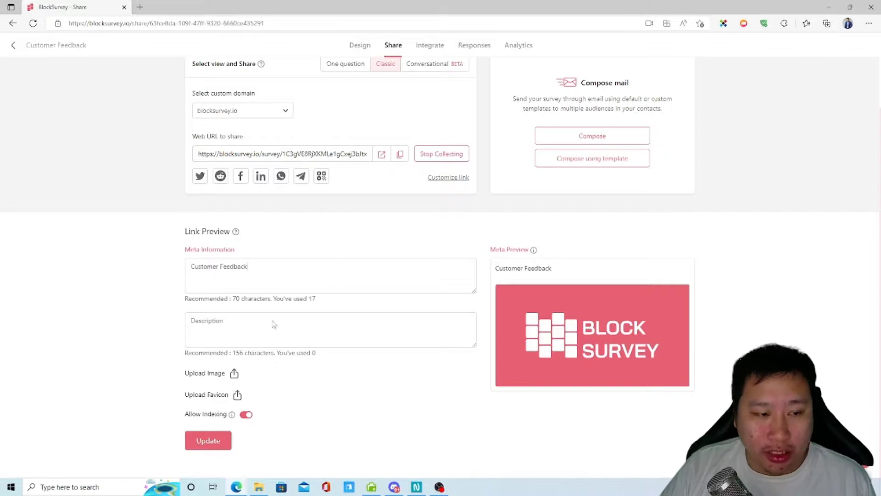
{"action": "left_click_drag", "start_coordinate": [263, 268], "coordinate": [129, 265]}
{"action": "left_click", "coordinate": [155, 305]}
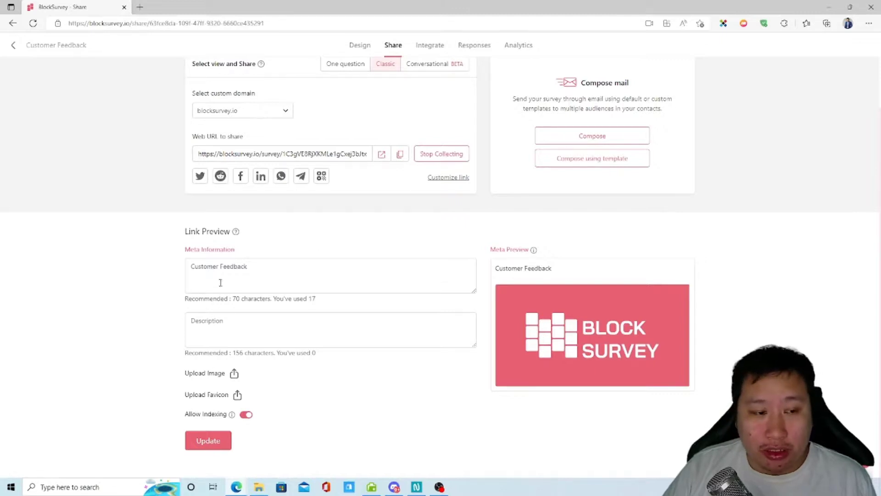
{"action": "left_click_drag", "start_coordinate": [253, 268], "coordinate": [108, 238]}
{"action": "left_click", "coordinate": [406, 316]}
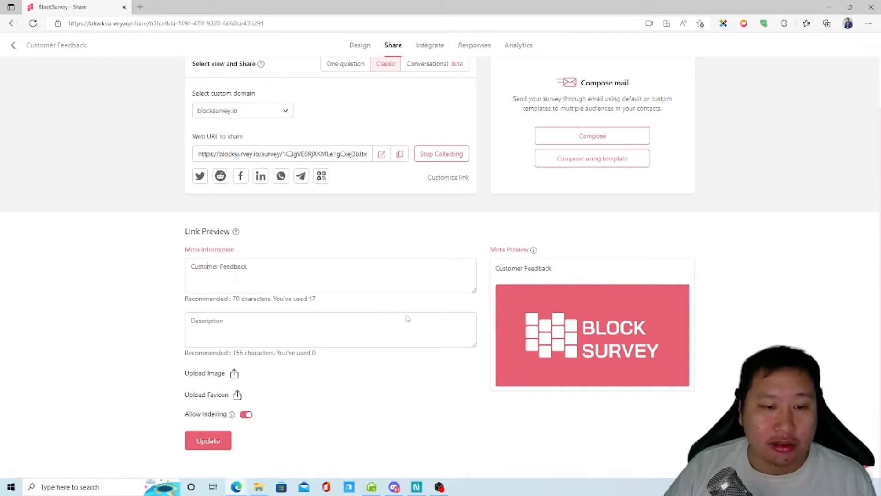
{"action": "type", "text": "hello"}
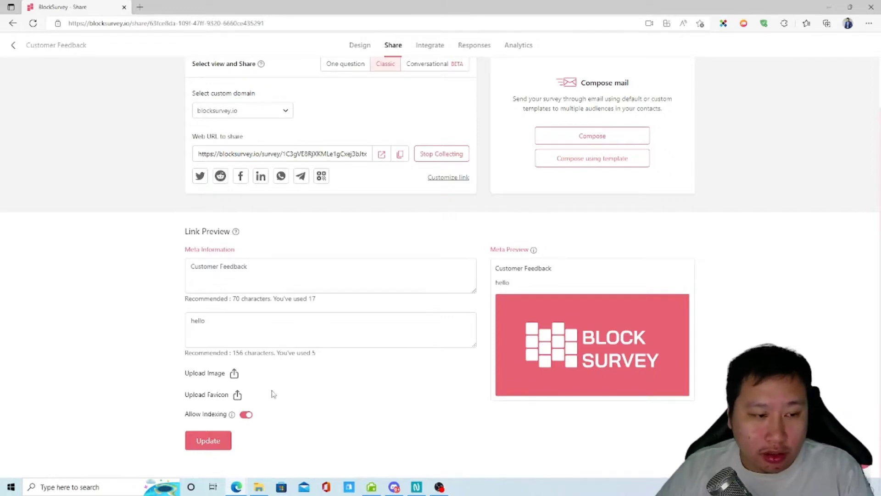
Upload the Beanvest Portfolio Performance Tracker thumbnail as the link preview image, and leave the sharing settings without updating the preview
{"action": "left_click", "coordinate": [234, 373]}
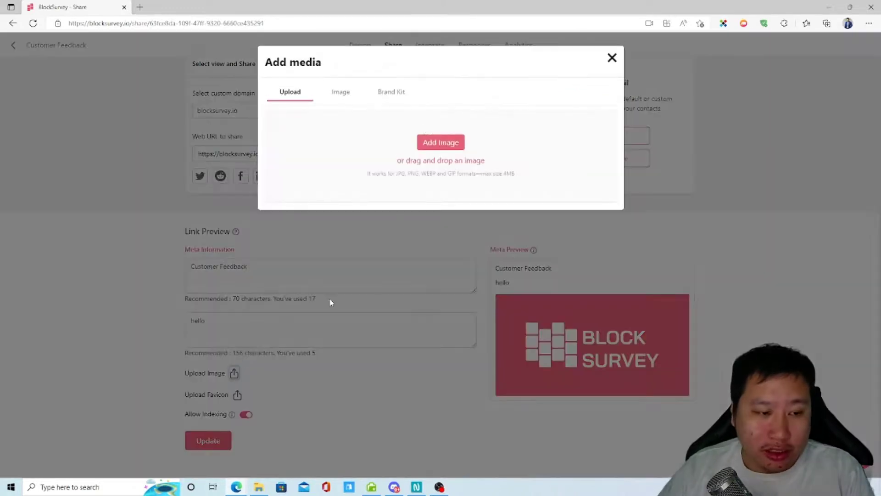
{"action": "left_click", "coordinate": [440, 146]}
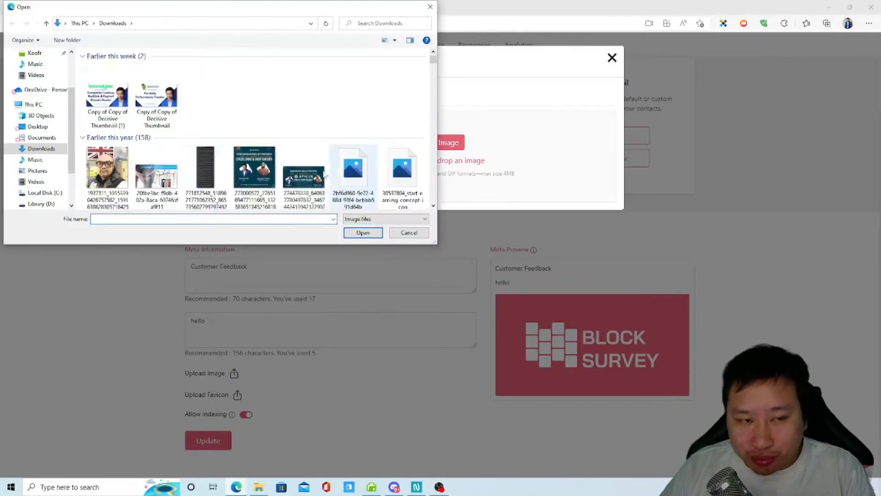
{"action": "left_click", "coordinate": [156, 86]}
{"action": "left_click", "coordinate": [363, 232]}
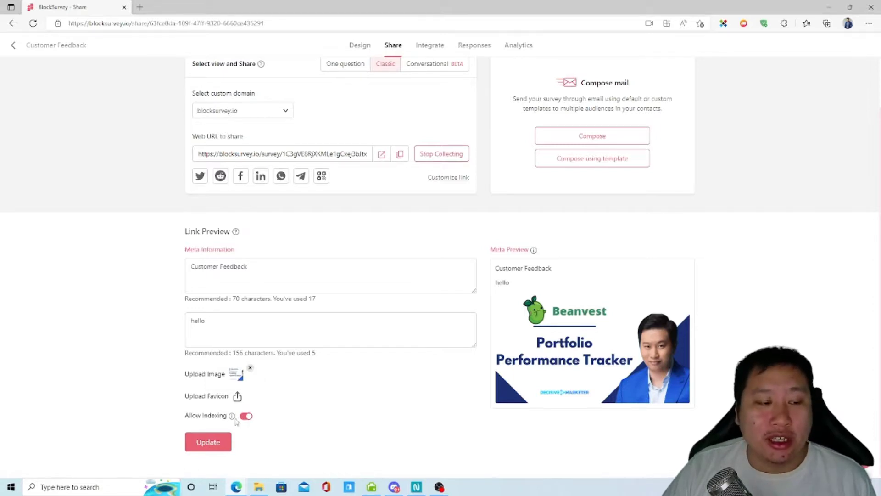
{"action": "mouse_move", "coordinate": [232, 419]}
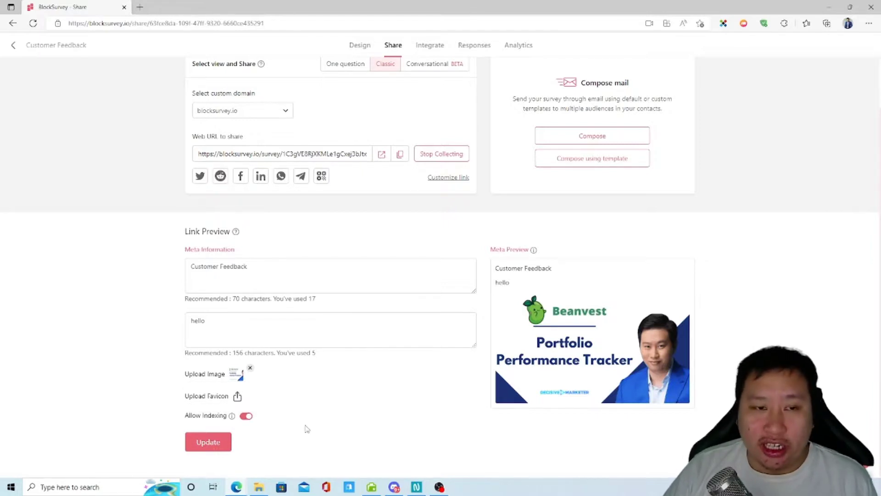
{"action": "scroll", "coordinate": [354, 403], "scroll_direction": "up", "scroll_amount": 1}
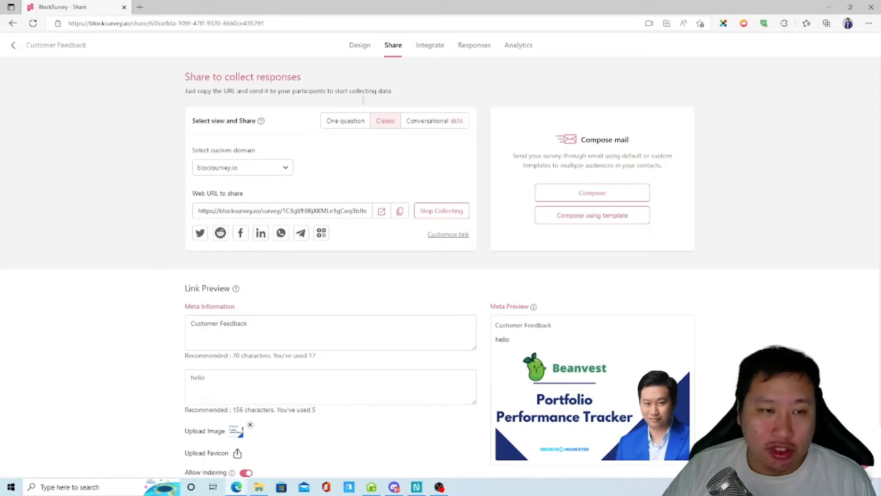
{"action": "left_click", "coordinate": [423, 46]}
{"action": "left_click", "coordinate": [393, 46]}
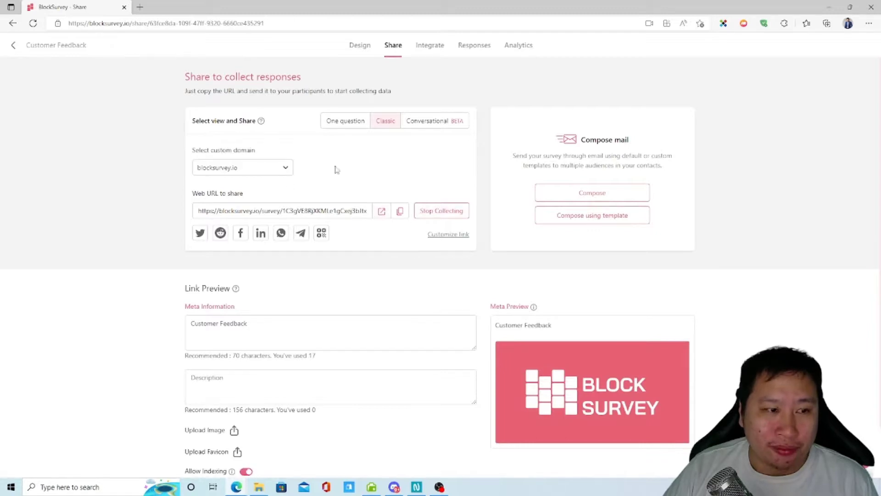
Open the published survey in the One question, Classic and Conversational views, each in its own browser tab
{"action": "left_click", "coordinate": [338, 125]}
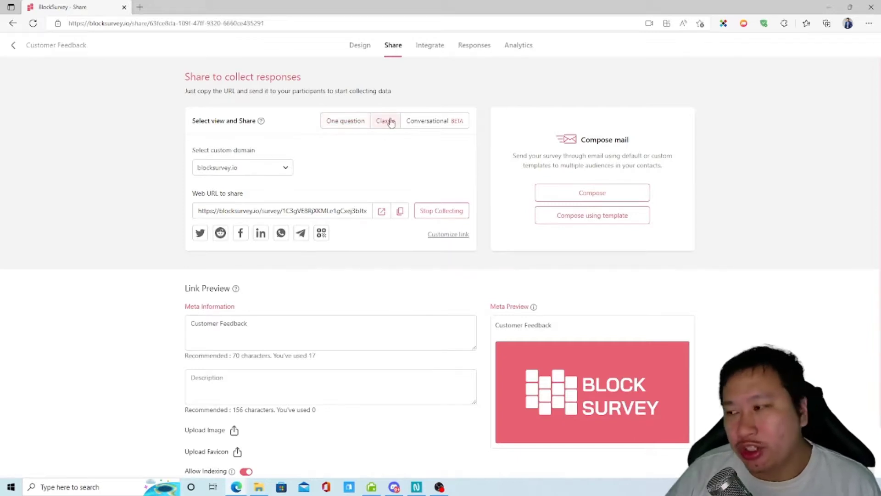
{"action": "left_click", "coordinate": [349, 127]}
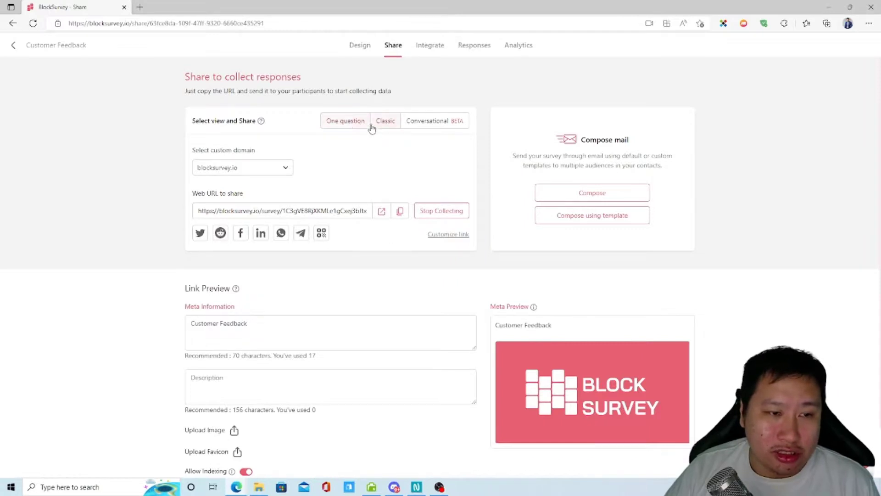
{"action": "left_click", "coordinate": [381, 211]}
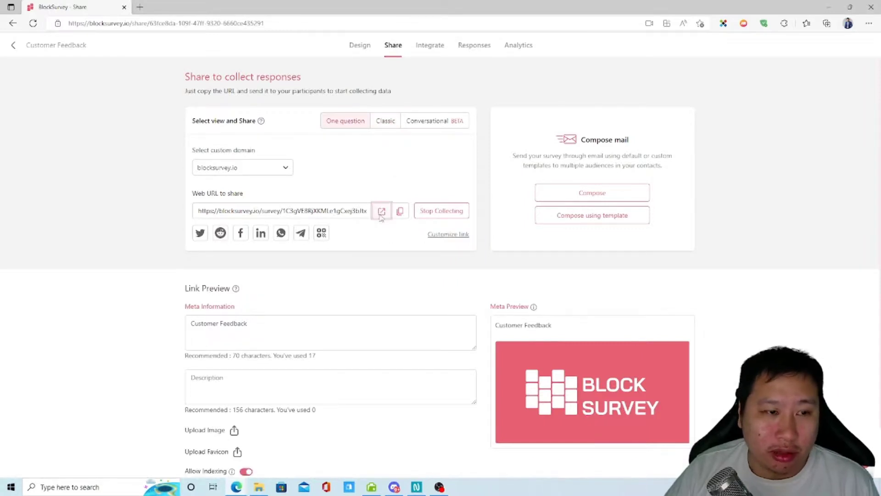
{"action": "left_click", "coordinate": [55, 7]}
{"action": "left_click", "coordinate": [384, 120]}
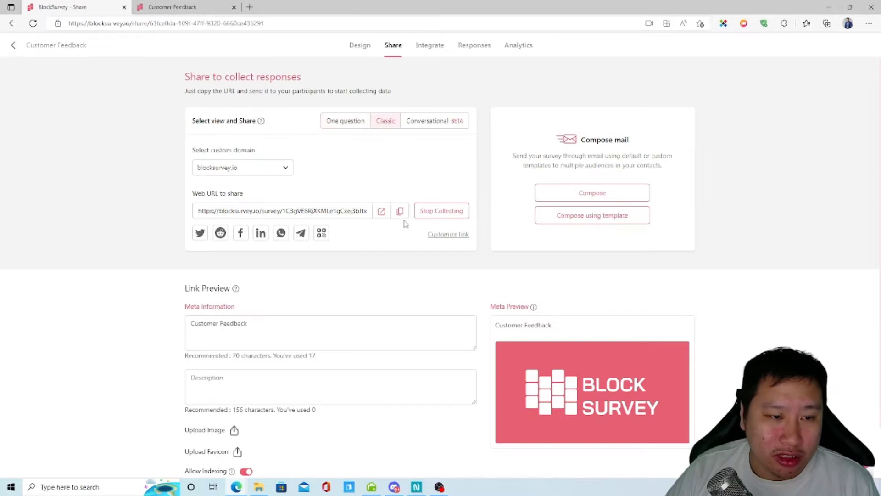
{"action": "left_click", "coordinate": [383, 216]}
{"action": "left_click", "coordinate": [98, 5]}
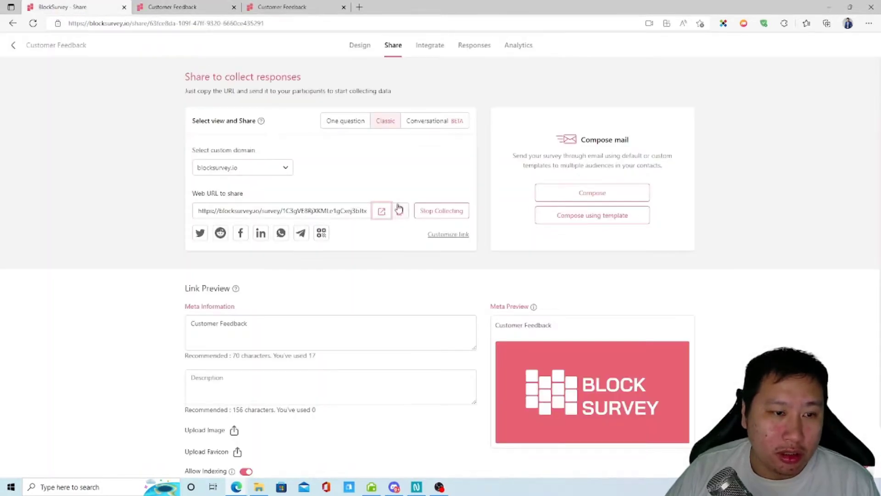
{"action": "left_click", "coordinate": [381, 211]}
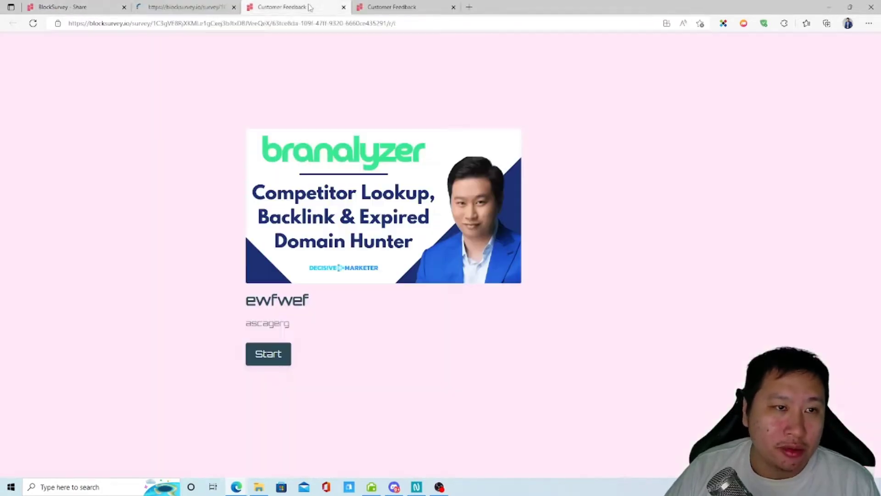
Compare the welcome pages of the three published views, and start the survey in the One question and Classic views
{"action": "left_click", "coordinate": [279, 9]}
{"action": "left_click", "coordinate": [158, 5]}
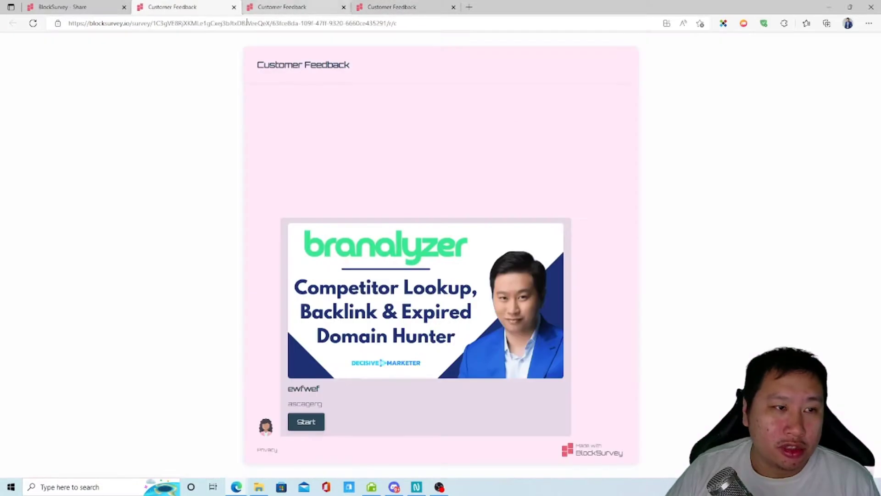
{"action": "left_click", "coordinate": [302, 5]}
{"action": "left_click", "coordinate": [377, 6]}
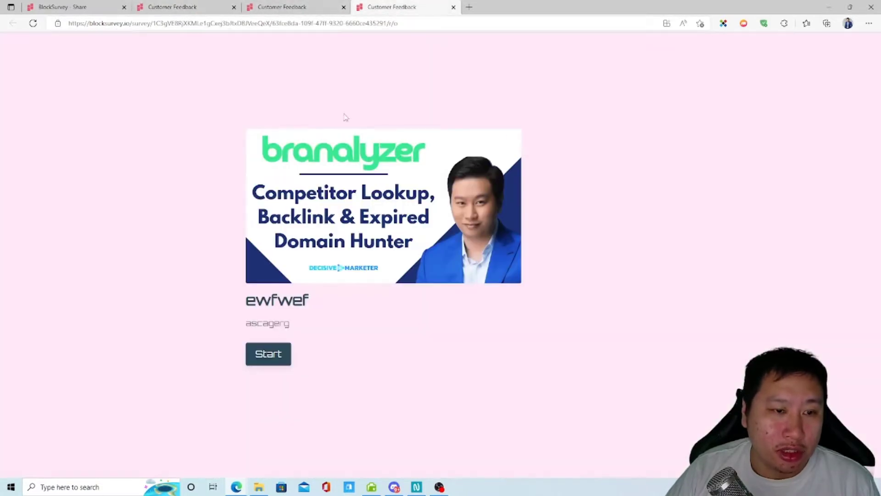
{"action": "left_click", "coordinate": [270, 355]}
{"action": "left_click", "coordinate": [299, 7]}
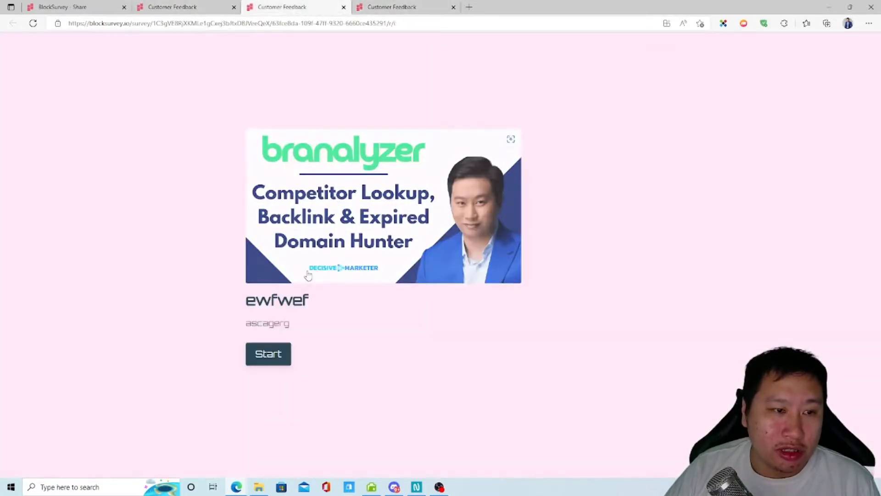
{"action": "left_click", "coordinate": [270, 355]}
{"action": "left_click", "coordinate": [182, 7]}
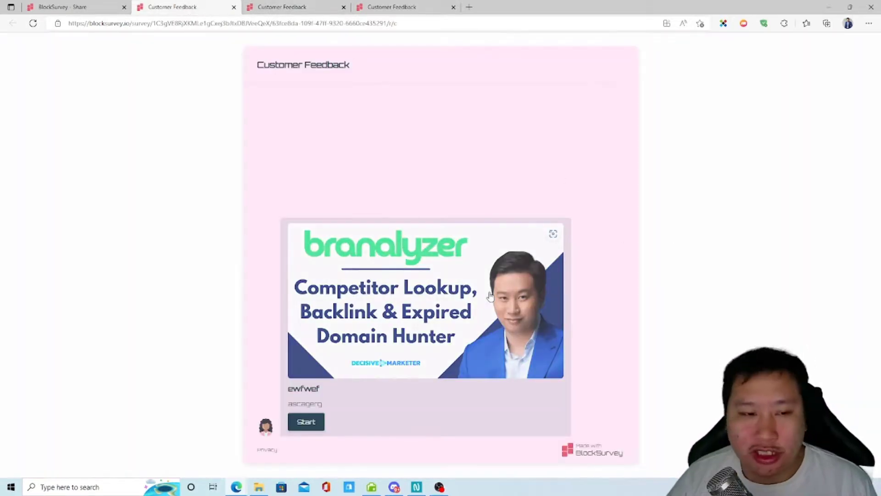
Start the Conversational survey, compare how the three views present the opening question, and return to the sharing settings
{"action": "left_click", "coordinate": [101, 7]}
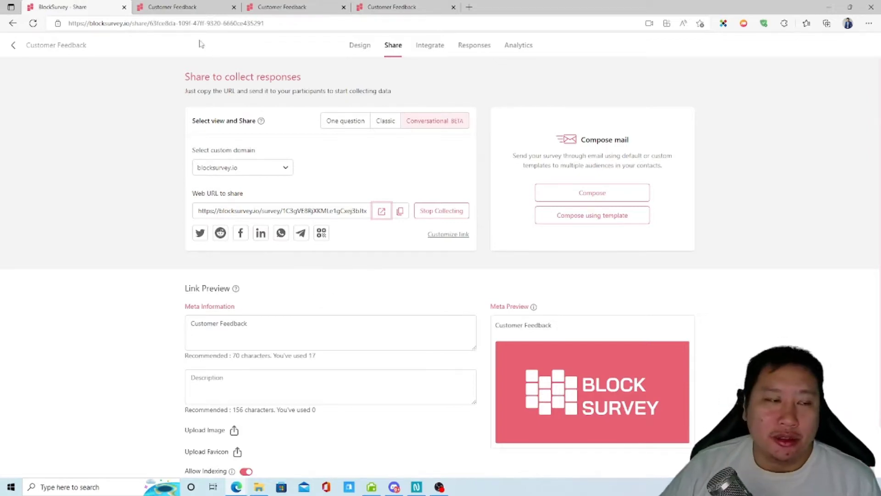
{"action": "left_click", "coordinate": [170, 7]}
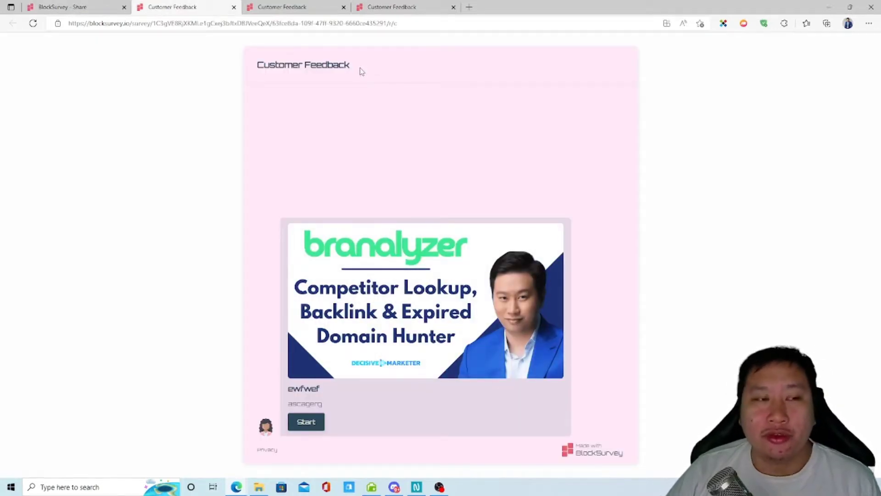
{"action": "left_click", "coordinate": [321, 427]}
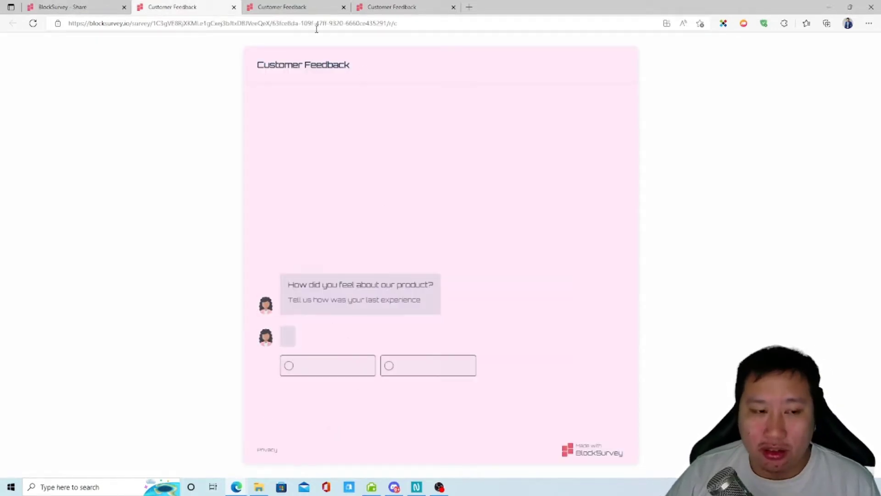
{"action": "left_click", "coordinate": [290, 6]}
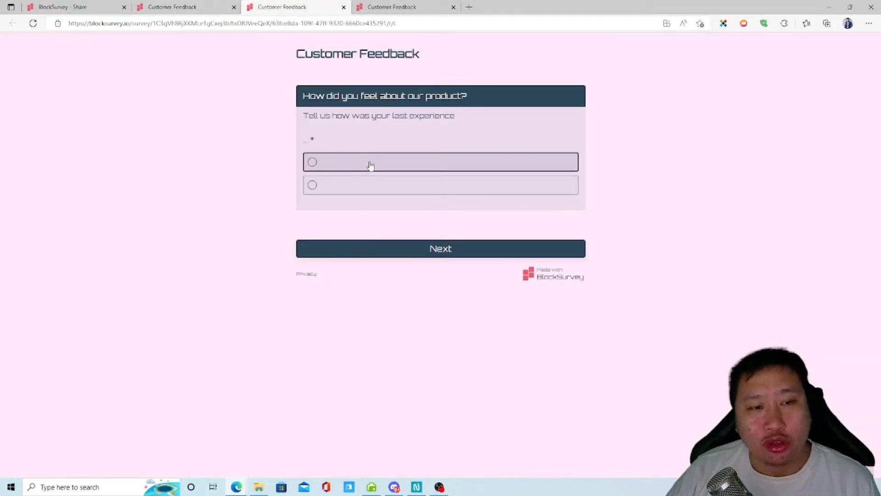
{"action": "left_click", "coordinate": [397, 6]}
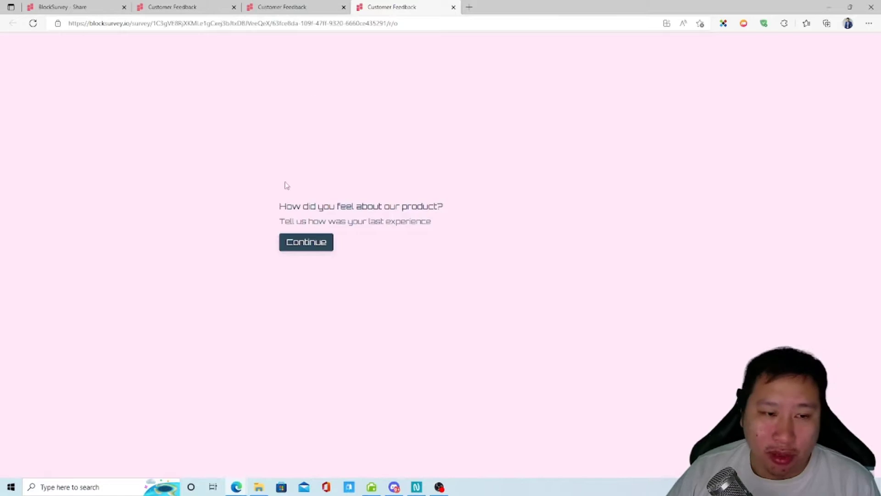
{"action": "left_click", "coordinate": [87, 6]}
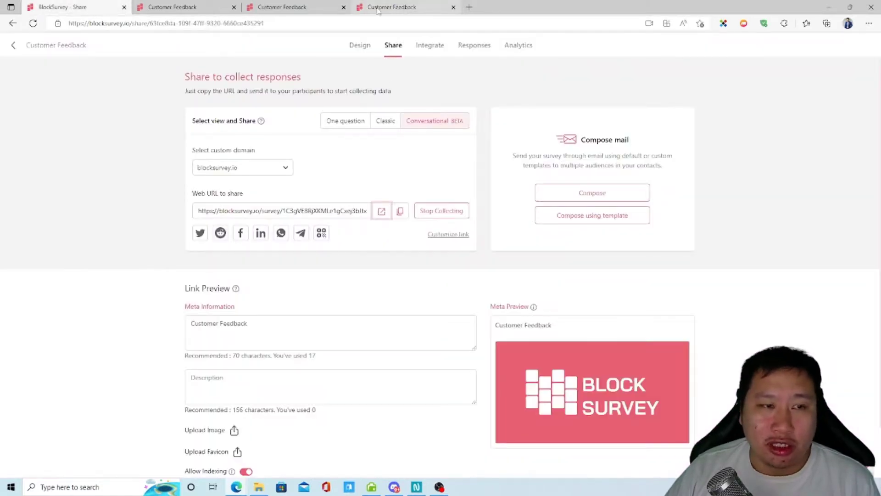
Open the website widget integration for the survey, and test opening and closing the Conversational widget in its preview
{"action": "left_click", "coordinate": [422, 47]}
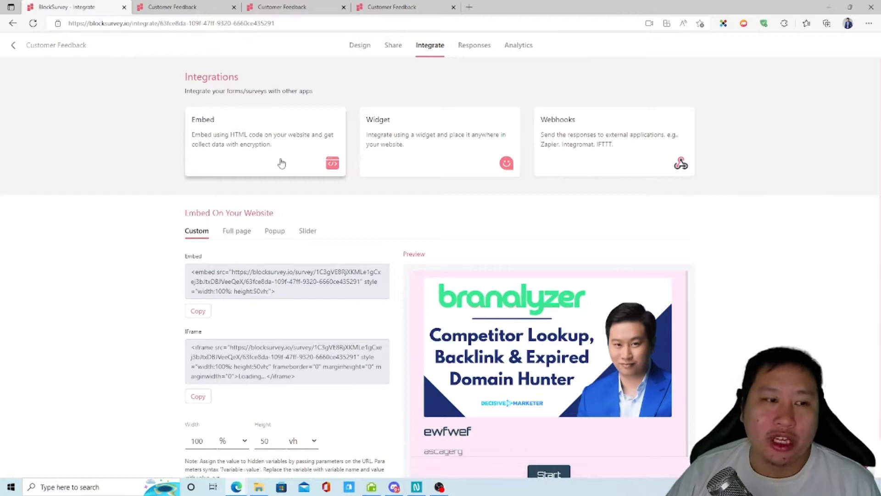
{"action": "left_click", "coordinate": [438, 153]}
{"action": "left_click", "coordinate": [232, 255]}
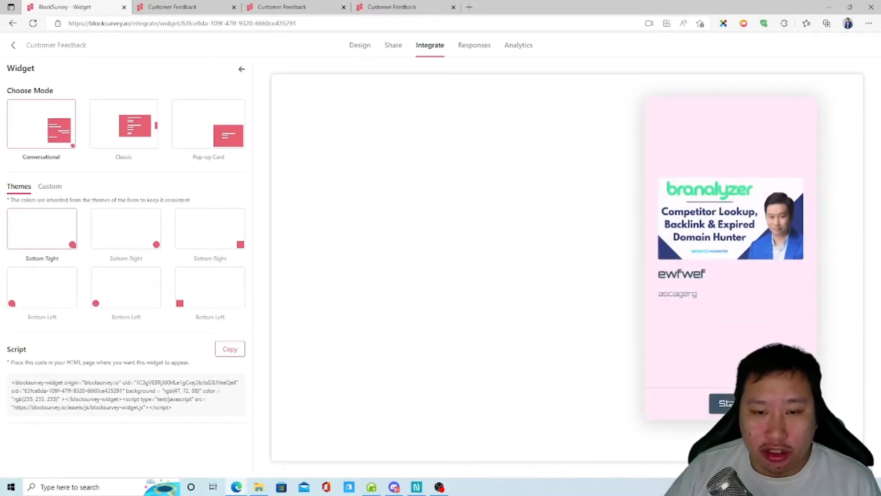
{"action": "left_click", "coordinate": [856, 456]}
{"action": "left_click", "coordinate": [856, 455]}
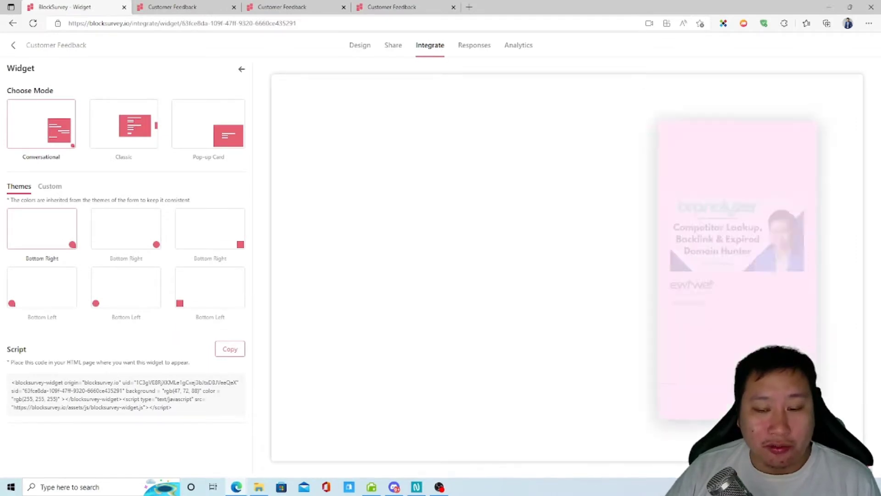
{"action": "left_click", "coordinate": [835, 432]}
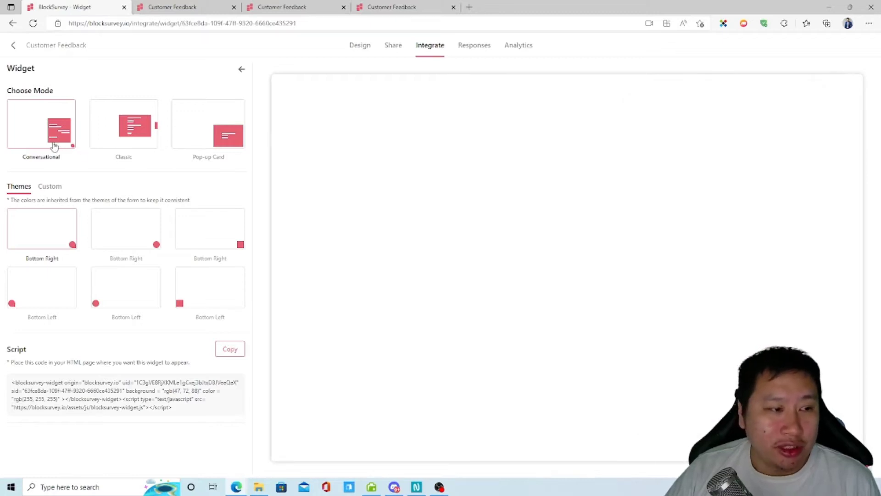
Try the survey widget in Classic and Pop-up Card modes, opening and closing its preview in each
{"action": "left_click", "coordinate": [128, 128]}
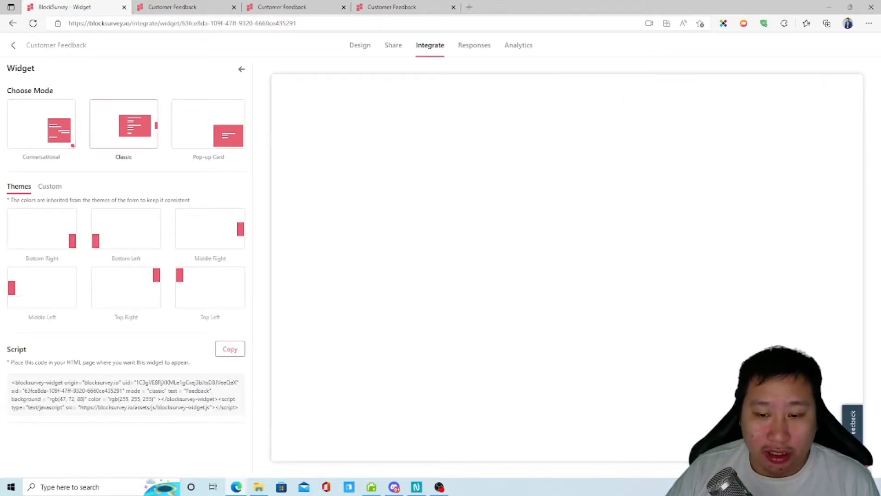
{"action": "left_click", "coordinate": [853, 422]}
{"action": "left_click", "coordinate": [853, 422]}
{"action": "left_click", "coordinate": [210, 133]}
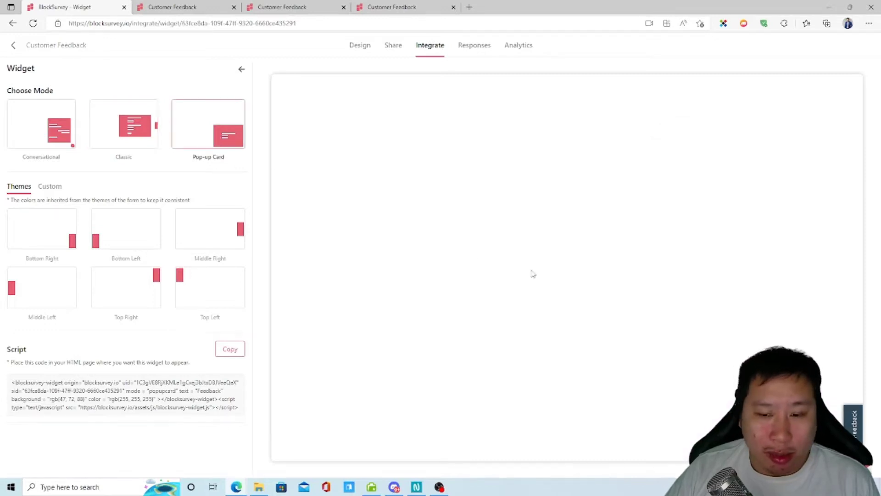
{"action": "left_click", "coordinate": [850, 423]}
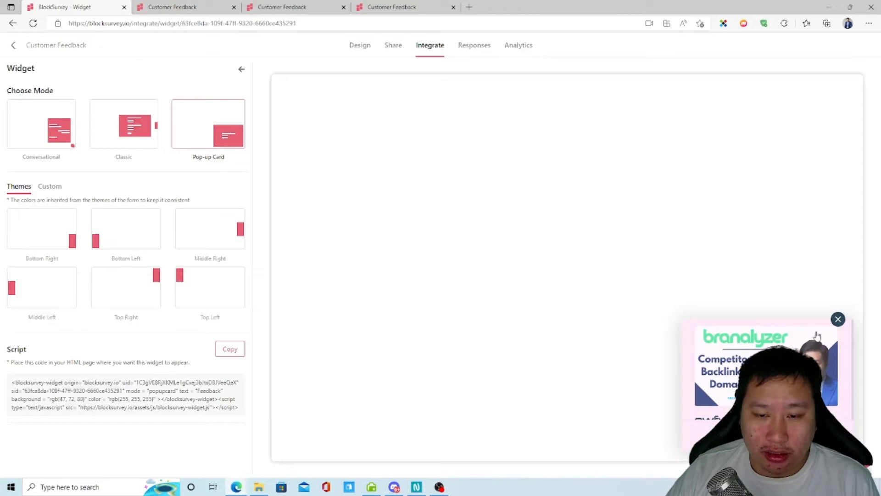
{"action": "left_click", "coordinate": [838, 319]}
Set the widget back to Classic mode, and test opening and closing it with its Feedback button
{"action": "left_click", "coordinate": [136, 138]}
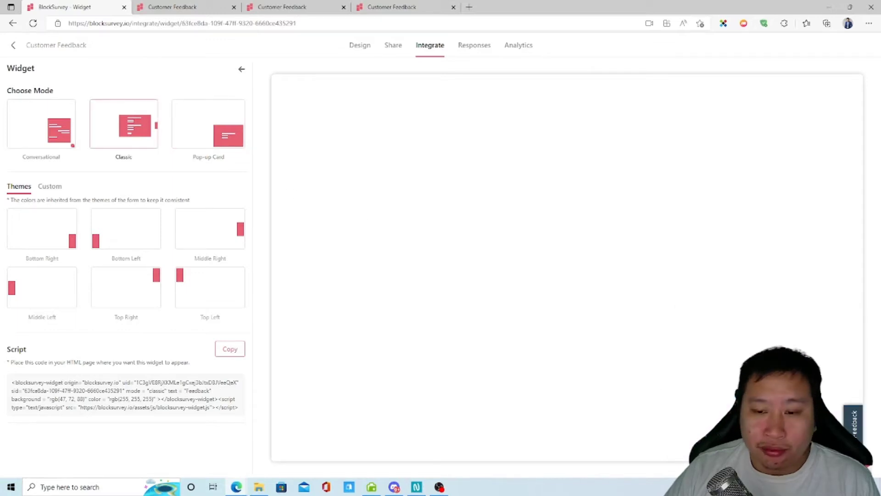
{"action": "left_click", "coordinate": [853, 425]}
{"action": "left_click", "coordinate": [853, 426]}
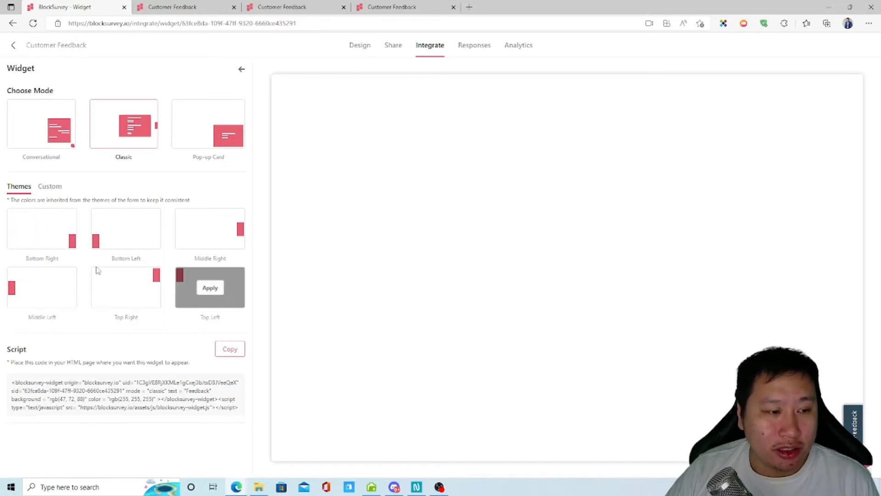
Open the Classic widget's custom settings, and try the Top Right and Top Left positions before setting it back to Bottom Right
{"action": "left_click", "coordinate": [58, 190]}
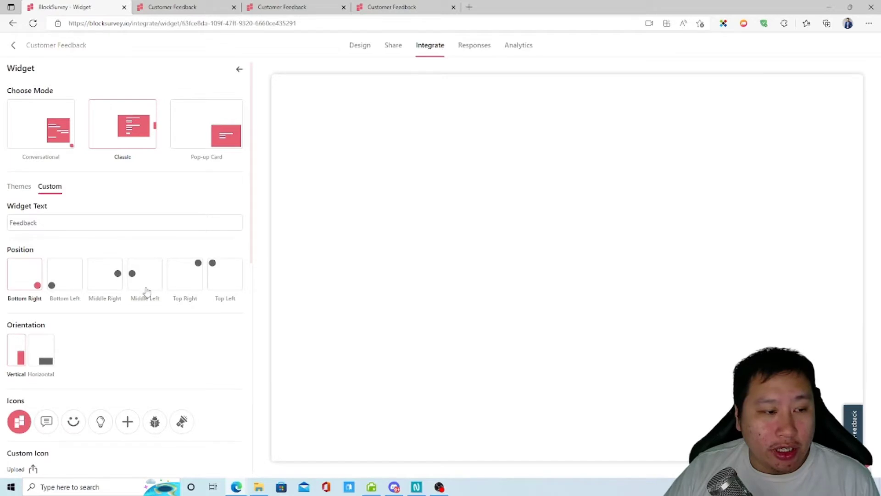
{"action": "left_click", "coordinate": [201, 283]}
{"action": "left_click", "coordinate": [232, 284]}
{"action": "left_click", "coordinate": [189, 283]}
{"action": "left_click", "coordinate": [27, 284]}
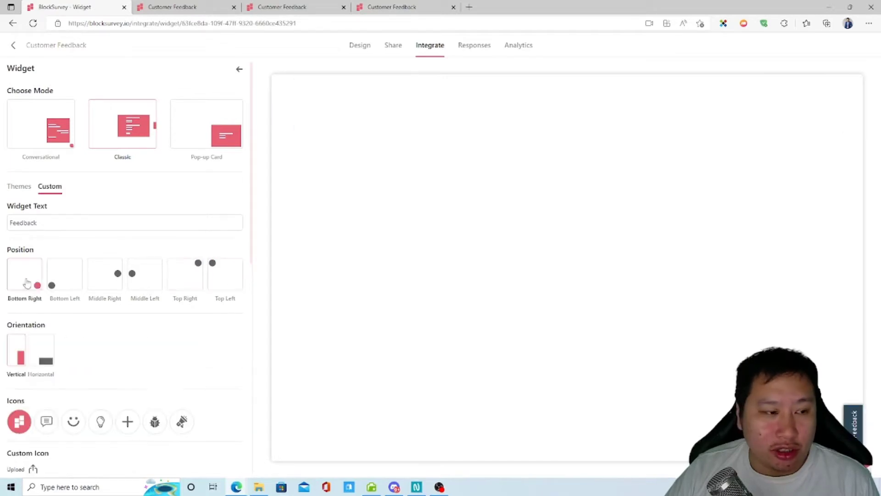
Try the smiley and plus icons for the widget, set the bug icon, and look through the remaining custom settings
{"action": "scroll", "coordinate": [163, 401], "scroll_direction": "down", "scroll_amount": 5}
{"action": "left_click", "coordinate": [73, 175]}
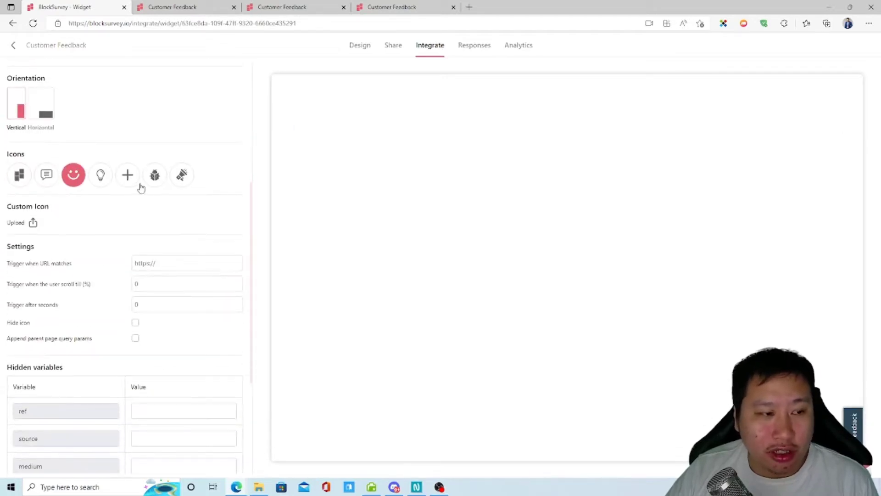
{"action": "left_click", "coordinate": [128, 174]}
{"action": "left_click", "coordinate": [154, 174]}
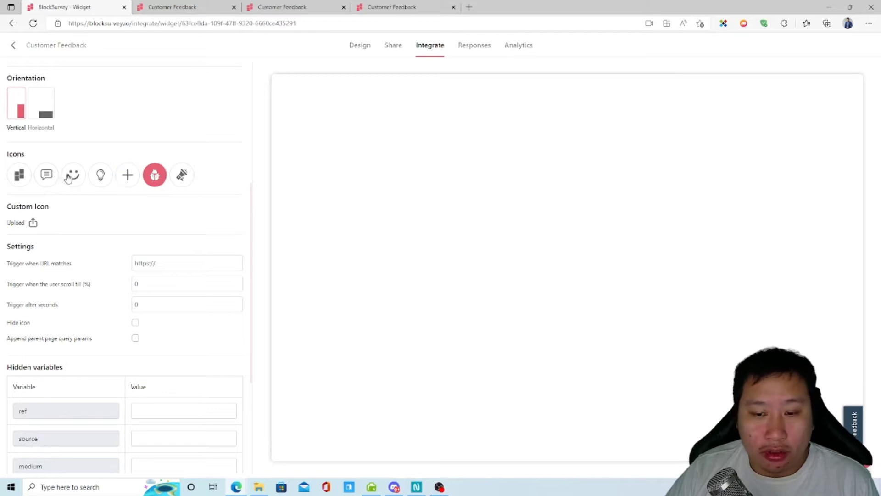
{"action": "scroll", "coordinate": [104, 227], "scroll_direction": "down", "scroll_amount": 1}
{"action": "scroll", "coordinate": [104, 227], "scroll_direction": "down", "scroll_amount": 3}
{"action": "scroll", "coordinate": [87, 223], "scroll_direction": "up", "scroll_amount": 8}
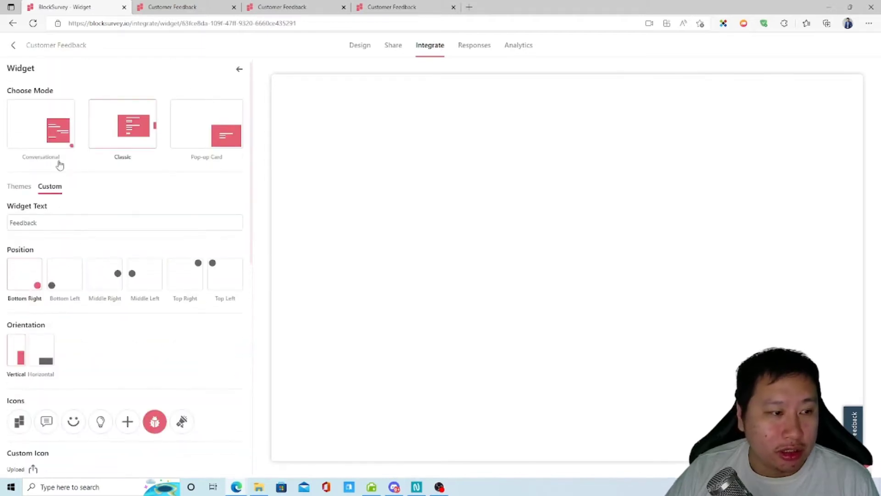
View the custom settings of Conversational mode, and try the megaphone icon before restoring the bug icon
{"action": "scroll", "coordinate": [250, 342], "scroll_direction": "down", "scroll_amount": 4}
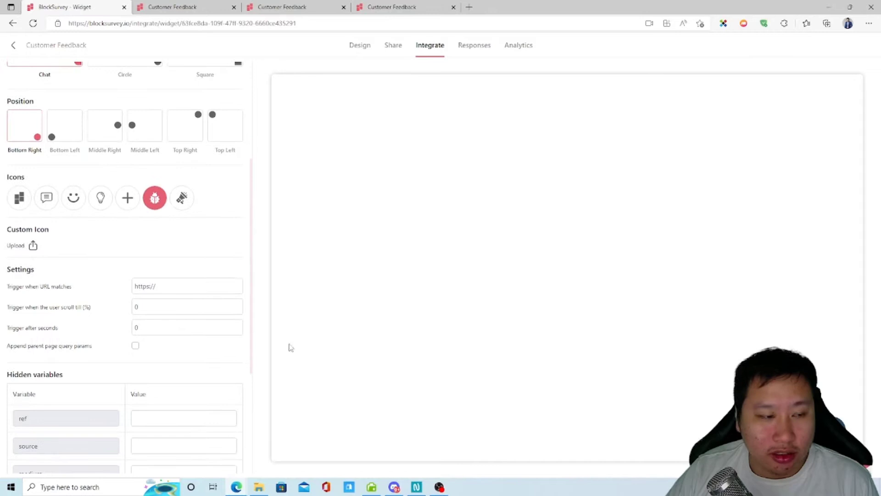
{"action": "left_click", "coordinate": [181, 200]}
{"action": "left_click", "coordinate": [163, 205]}
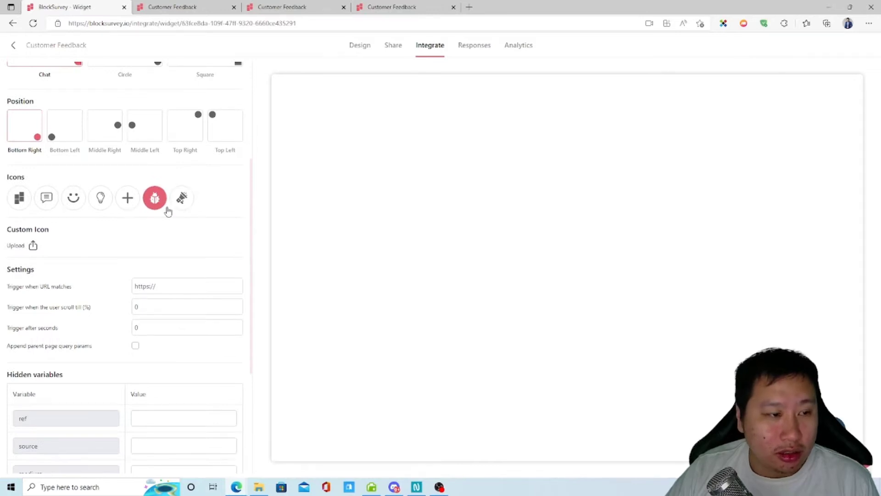
Compare the custom settings of the Classic and Pop-up Card modes, ending on Classic
{"action": "scroll", "coordinate": [151, 254], "scroll_direction": "up", "scroll_amount": 4}
{"action": "left_click", "coordinate": [144, 140]}
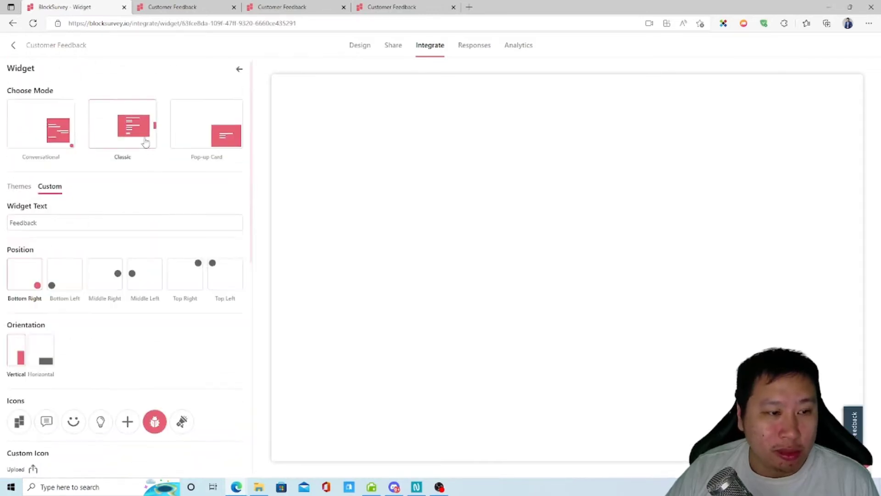
{"action": "left_click", "coordinate": [200, 138]}
{"action": "left_click", "coordinate": [118, 124]}
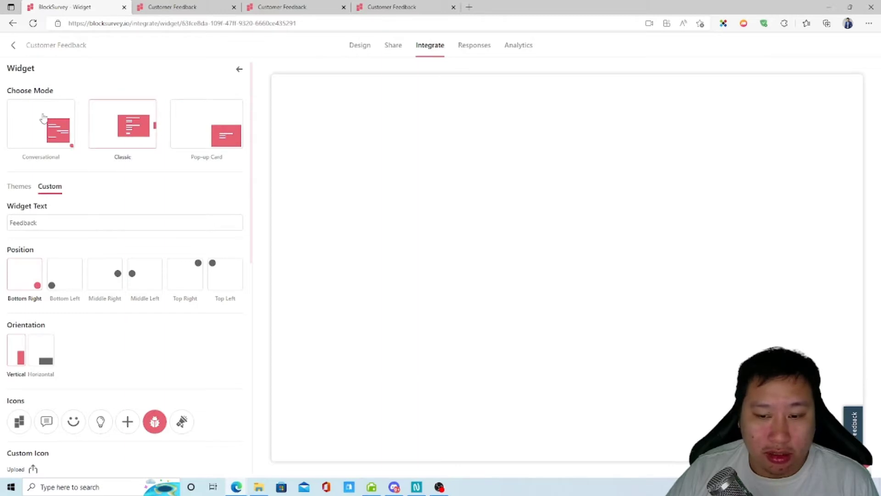
Set the widget to Conversational mode with the bug icon after trying the megaphone, and review its trigger settings and hidden variables
{"action": "left_click", "coordinate": [43, 120]}
{"action": "scroll", "coordinate": [175, 335], "scroll_direction": "down", "scroll_amount": 3}
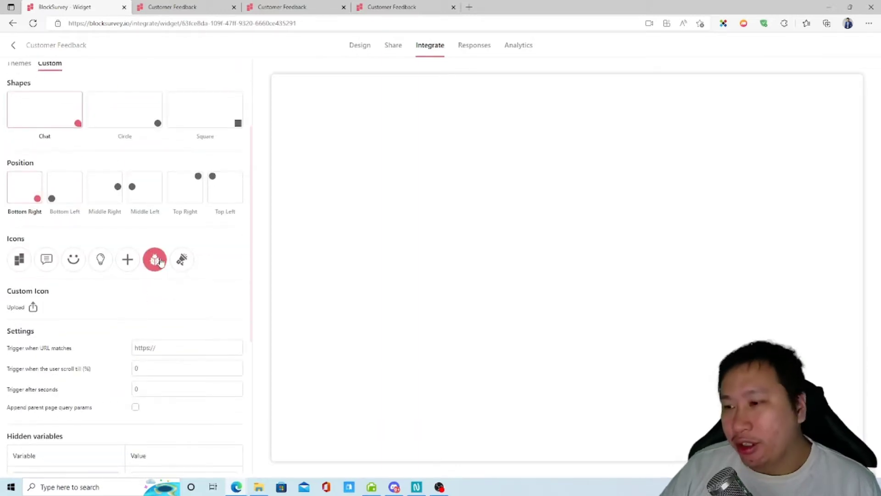
{"action": "left_click", "coordinate": [181, 264]}
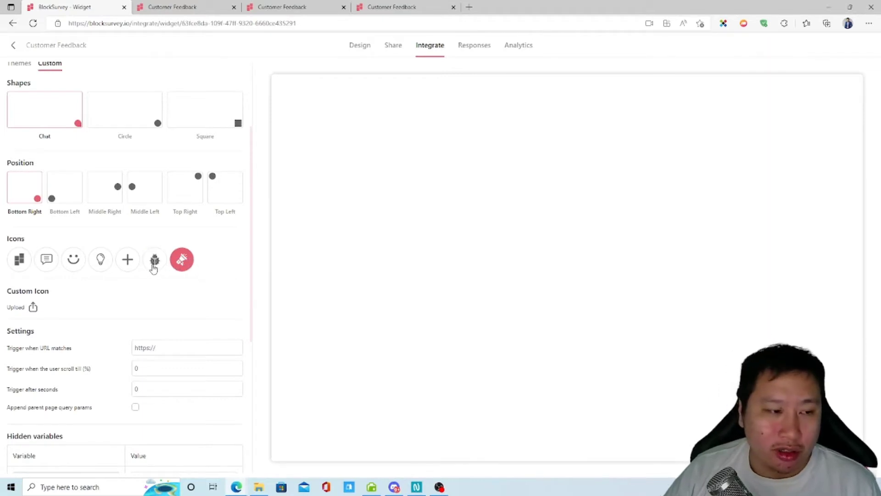
{"action": "left_click", "coordinate": [154, 266]}
{"action": "scroll", "coordinate": [138, 322], "scroll_direction": "down", "scroll_amount": 5}
{"action": "scroll", "coordinate": [137, 346], "scroll_direction": "up", "scroll_amount": 8}
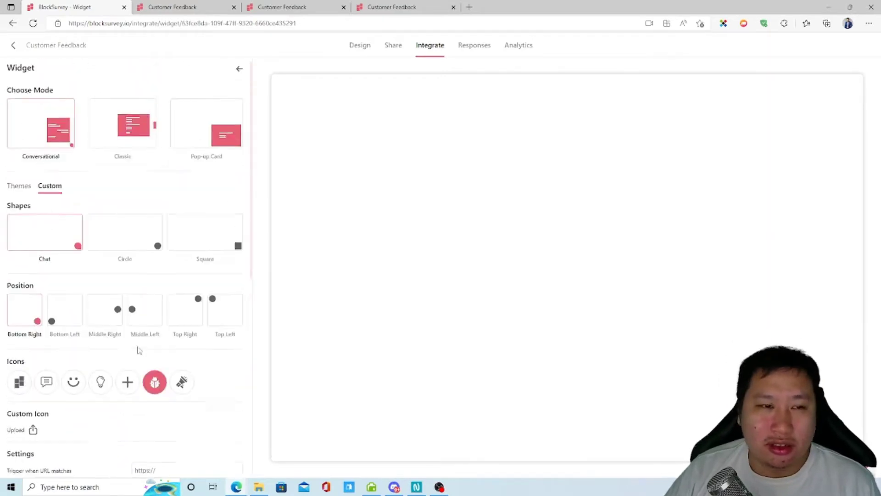
Leave the widget editor, reopen the Customer Feedback survey's integrations, and start adding a new webhook
{"action": "left_click", "coordinate": [13, 45]}
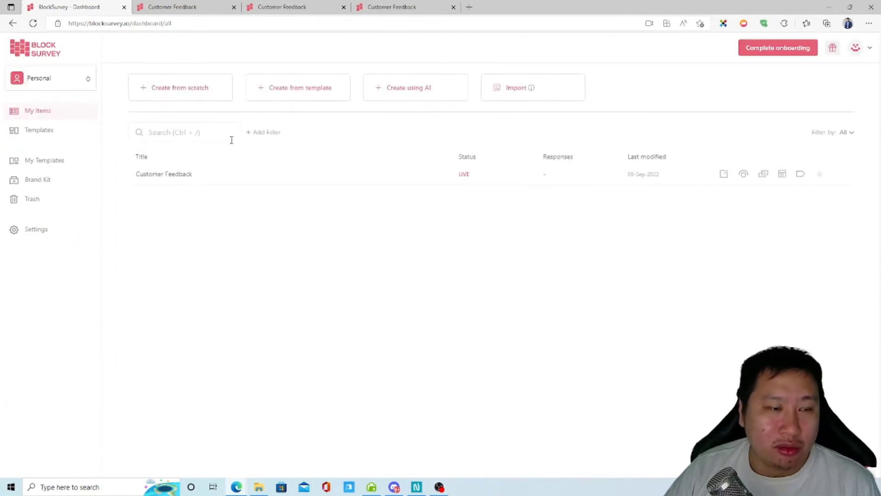
{"action": "left_click", "coordinate": [725, 175]}
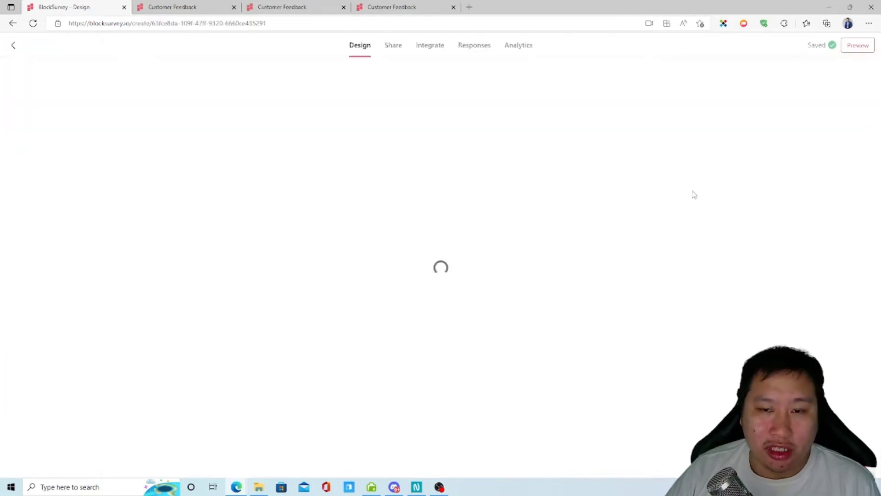
{"action": "left_click", "coordinate": [434, 49]}
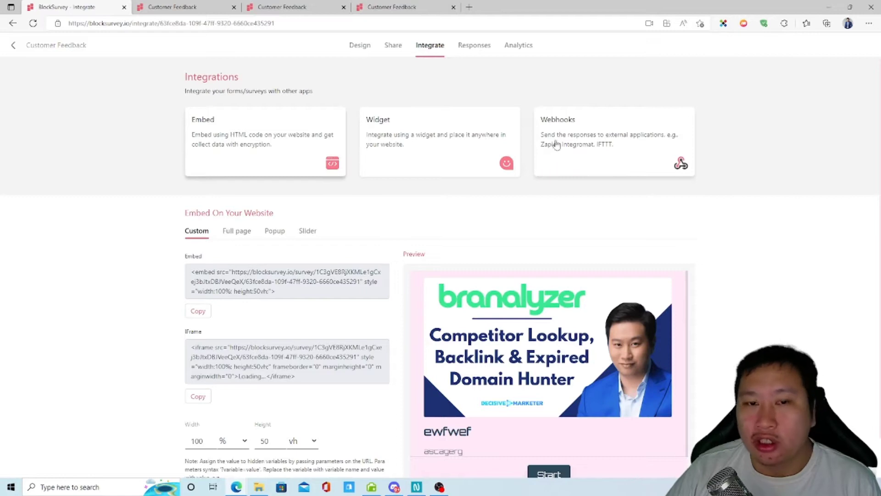
{"action": "left_click", "coordinate": [586, 140]}
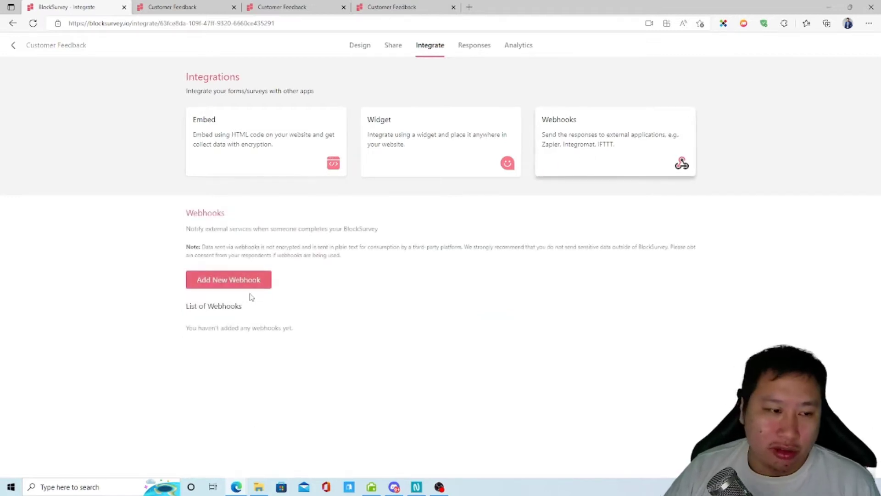
{"action": "left_click", "coordinate": [253, 284]}
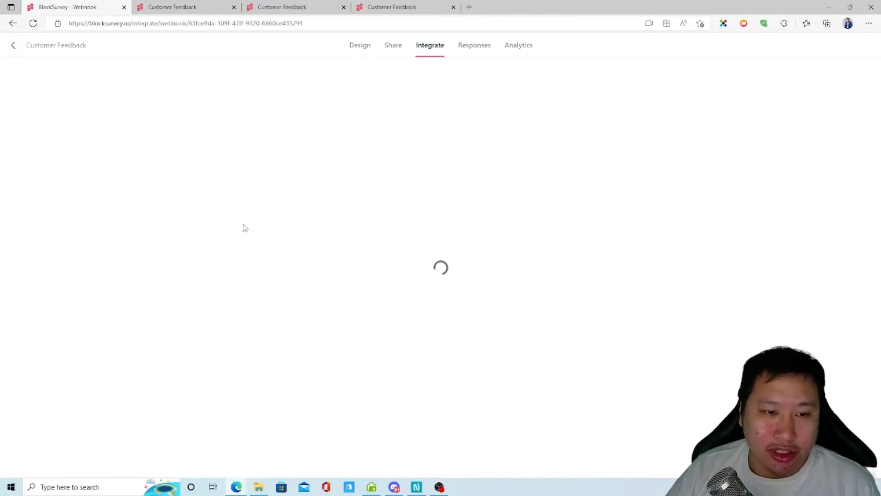
Examine the platforms available for the webhook, leaving it on Middleware Integrations
{"action": "left_click", "coordinate": [82, 132]}
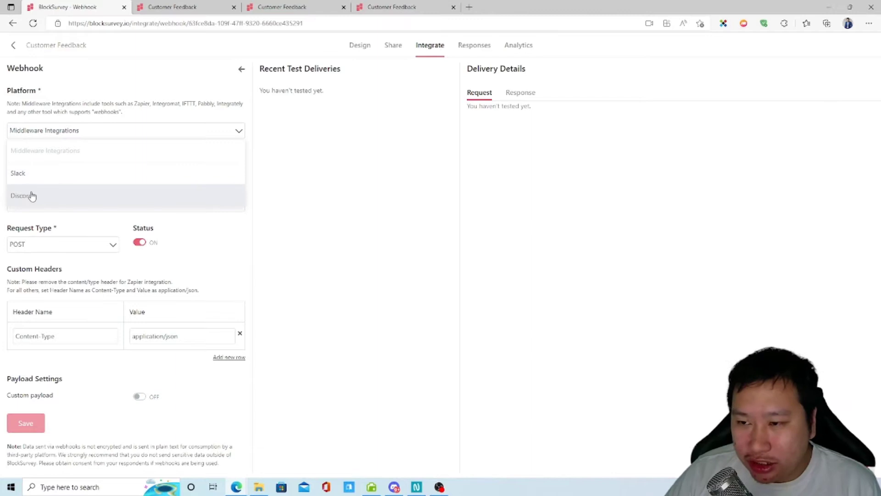
{"action": "left_click", "coordinate": [361, 225]}
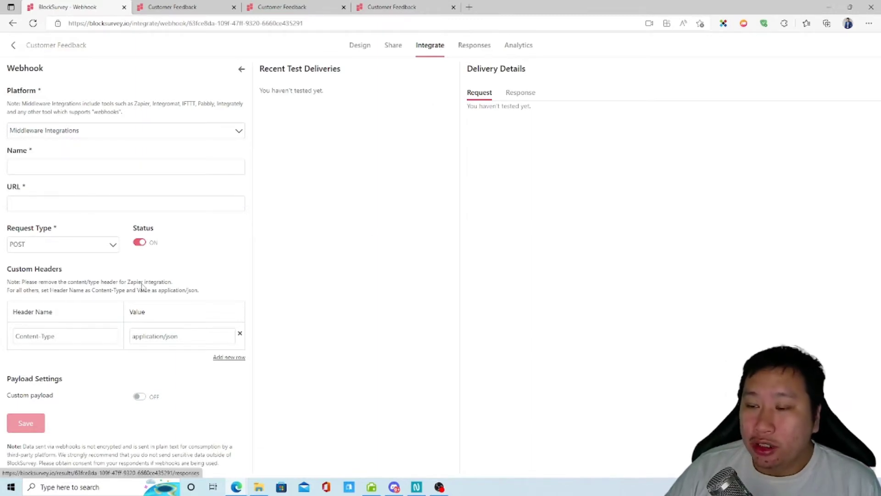
{"action": "left_click", "coordinate": [103, 132]}
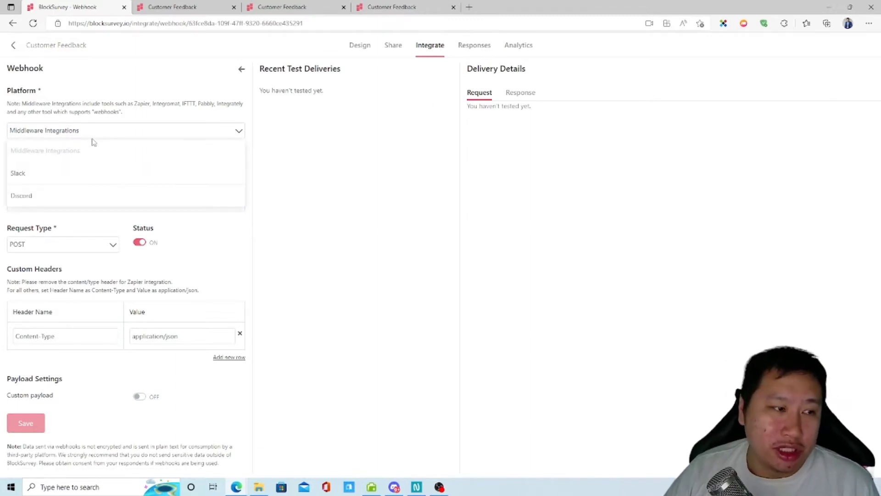
{"action": "left_click", "coordinate": [321, 294]}
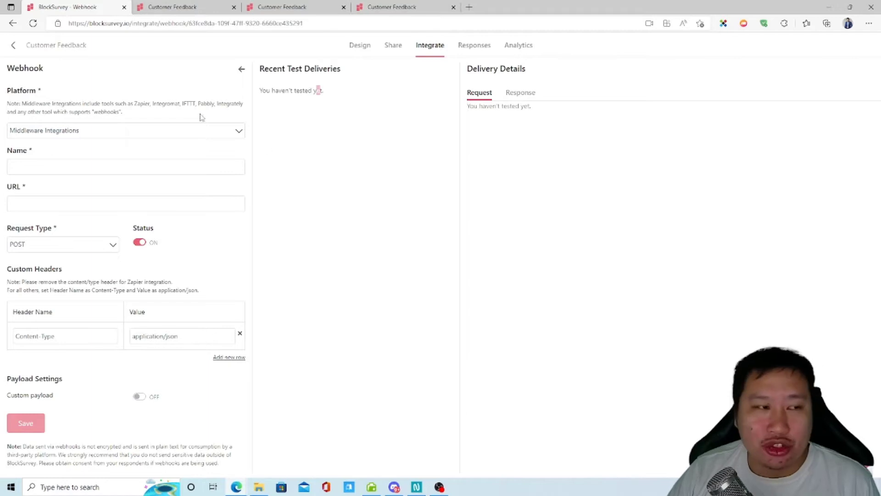
View the survey's responses and analytics pages, and return to the dashboard
{"action": "left_click", "coordinate": [467, 48]}
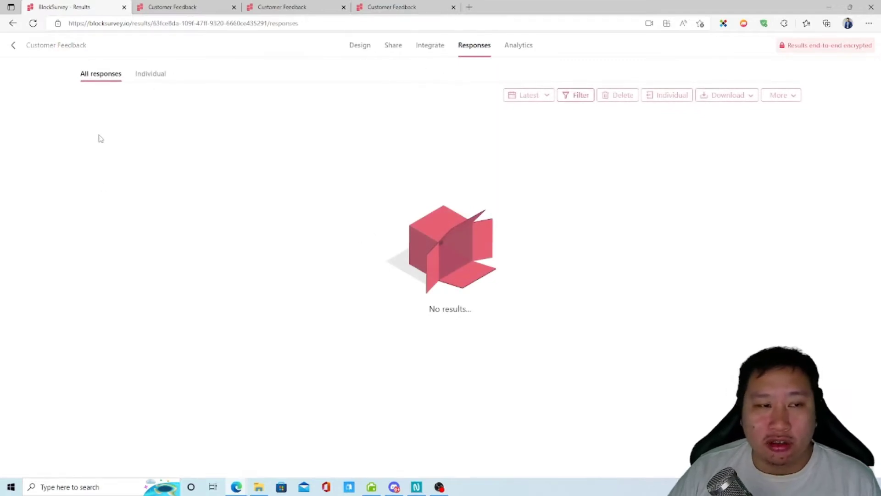
{"action": "left_click", "coordinate": [517, 51]}
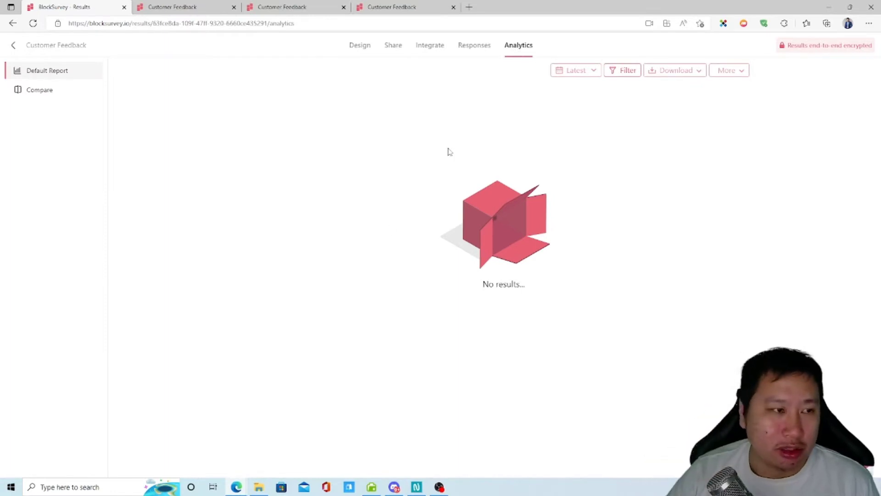
{"action": "left_click", "coordinate": [13, 45]}
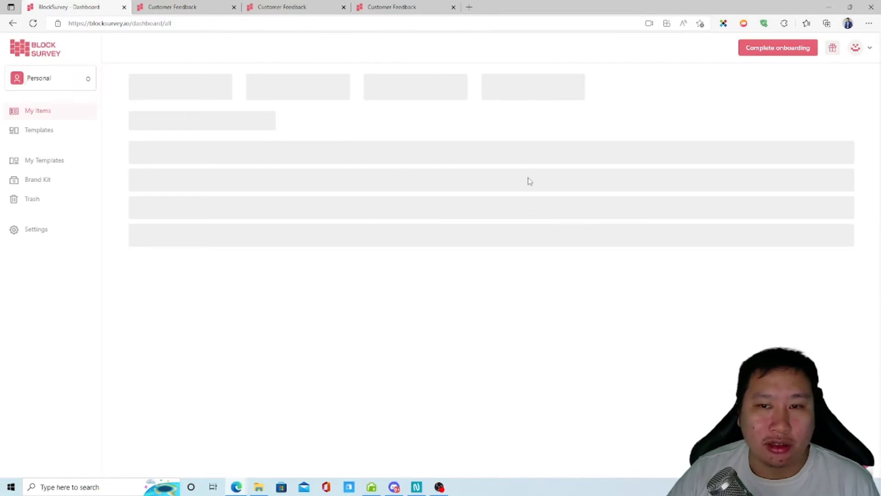